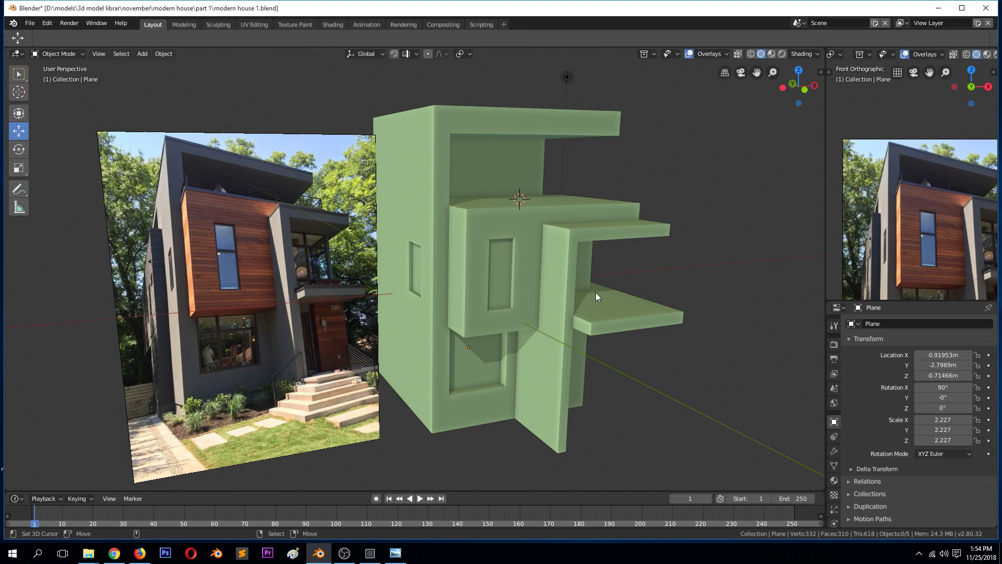
# - Save the house as modern house 1.blend in a new 'part 2' folder beside part 1
pyautogui.moveTo(596, 292); pyautogui.dragTo(563, 267, button='middle')
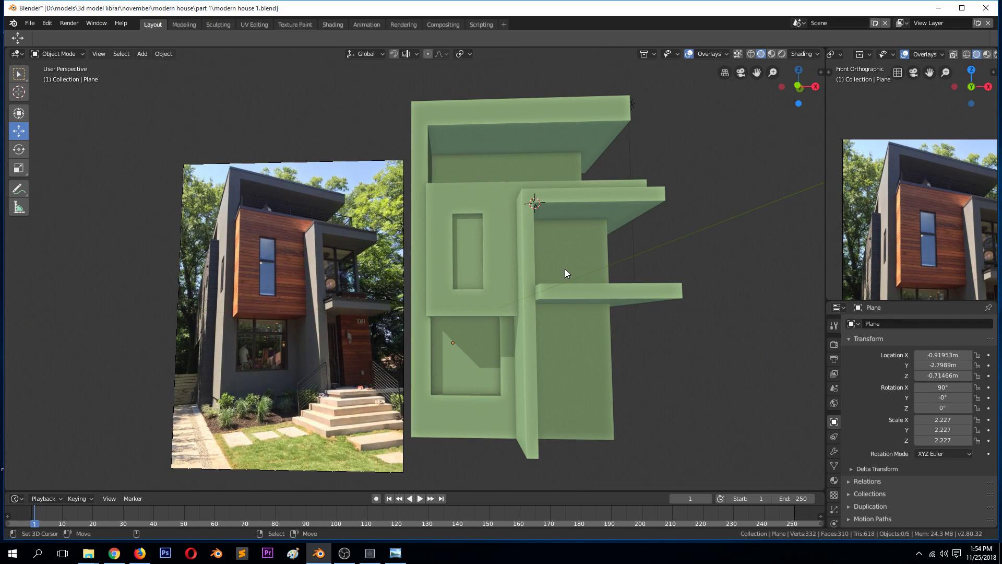
pyautogui.moveTo(565, 269)
pyautogui.mouseDown(button='middle')
pyautogui.moveTo(569, 285)
pyautogui.moveTo(592, 277)
pyautogui.moveTo(555, 280)
pyautogui.moveTo(510, 259)
pyautogui.moveTo(535, 238)
pyautogui.moveTo(565, 255)
pyautogui.moveTo(551, 264)
pyautogui.mouseUp(button='middle')
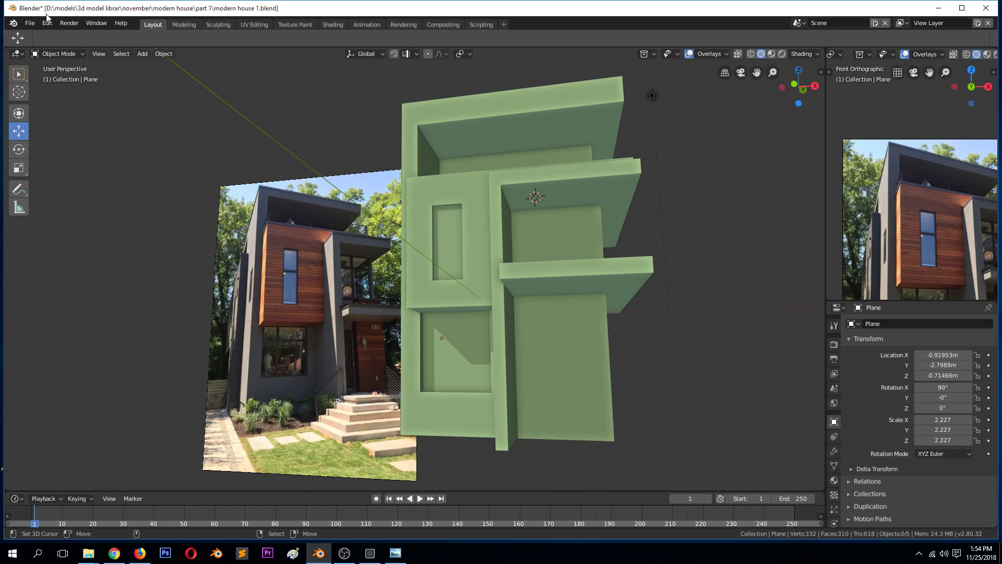
pyautogui.click(30, 23)
pyautogui.click(63, 114)
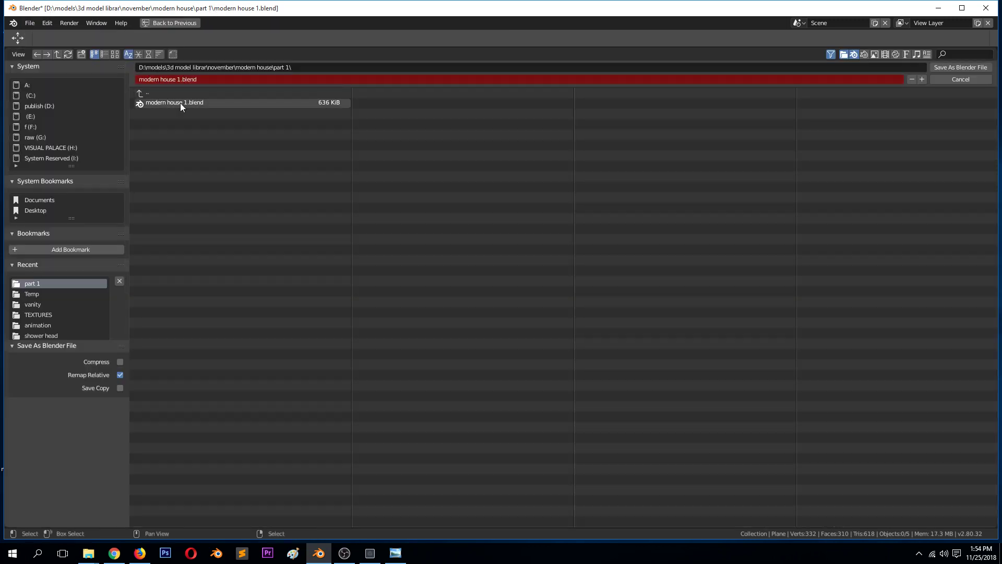
pyautogui.click(162, 94)
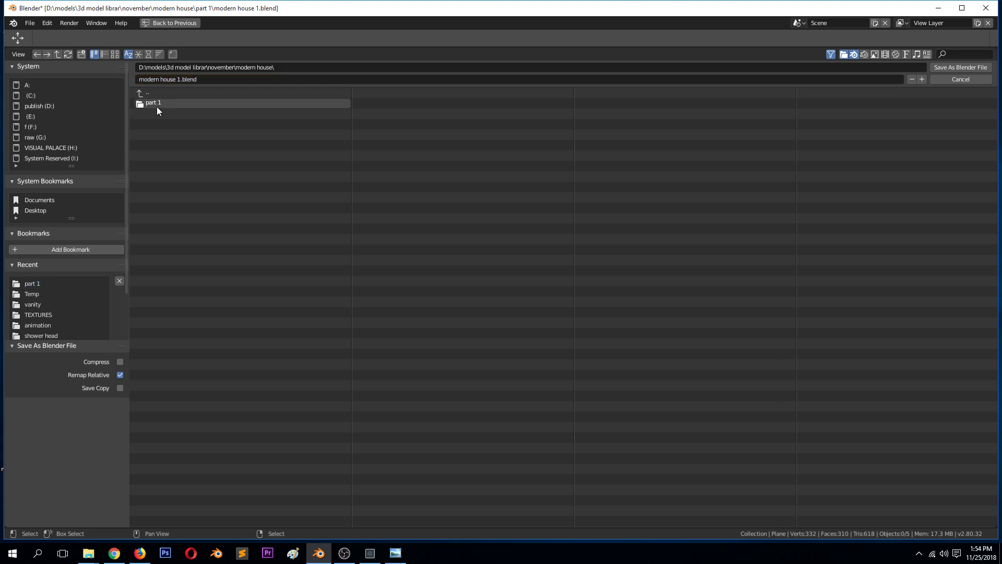
pyautogui.click(79, 55)
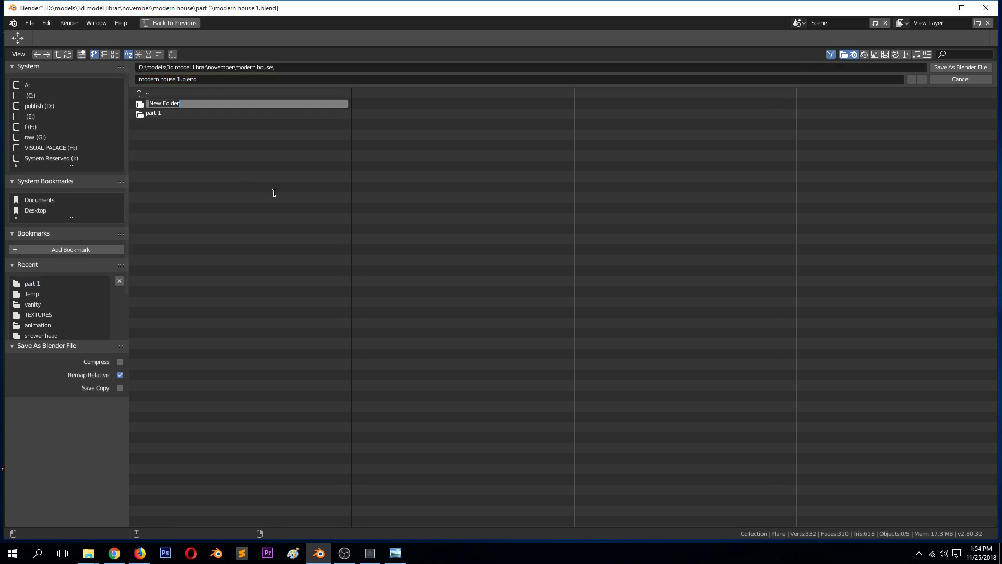
pyautogui.write('part 2')
pyautogui.press('Return')
pyautogui.click(320, 115)
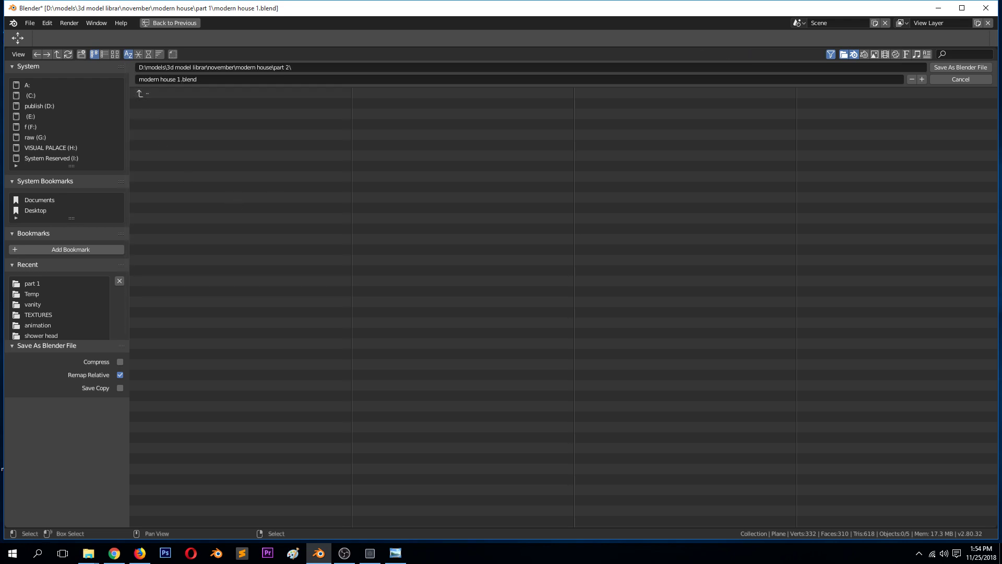
pyautogui.click(969, 67)
pyautogui.moveTo(508, 286); pyautogui.dragTo(524, 314, button='middle')
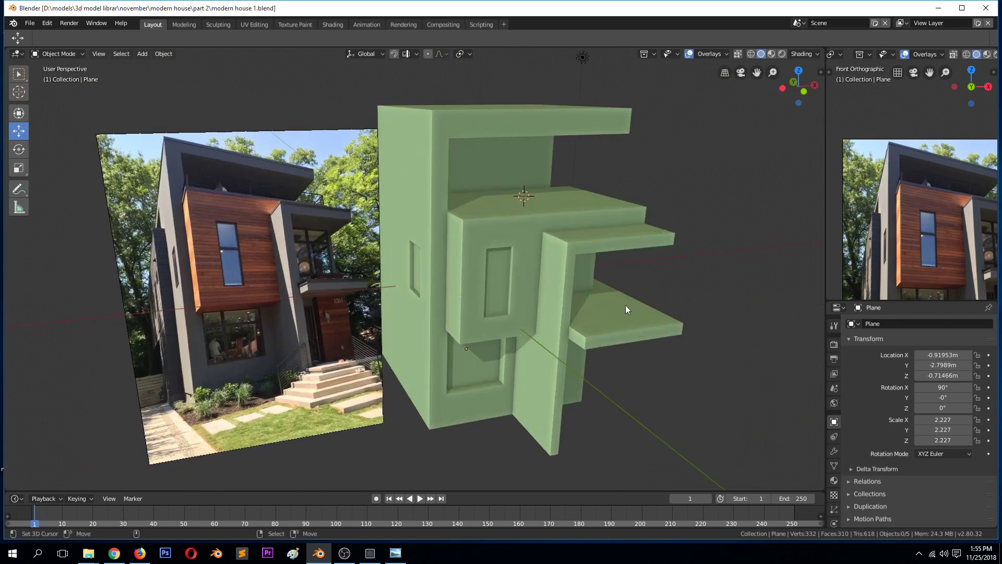
# - In Edit Mode, add two vertical loop cuts across the house's front wall
pyautogui.moveTo(620, 302); pyautogui.dragTo(323, 337, button='middle')
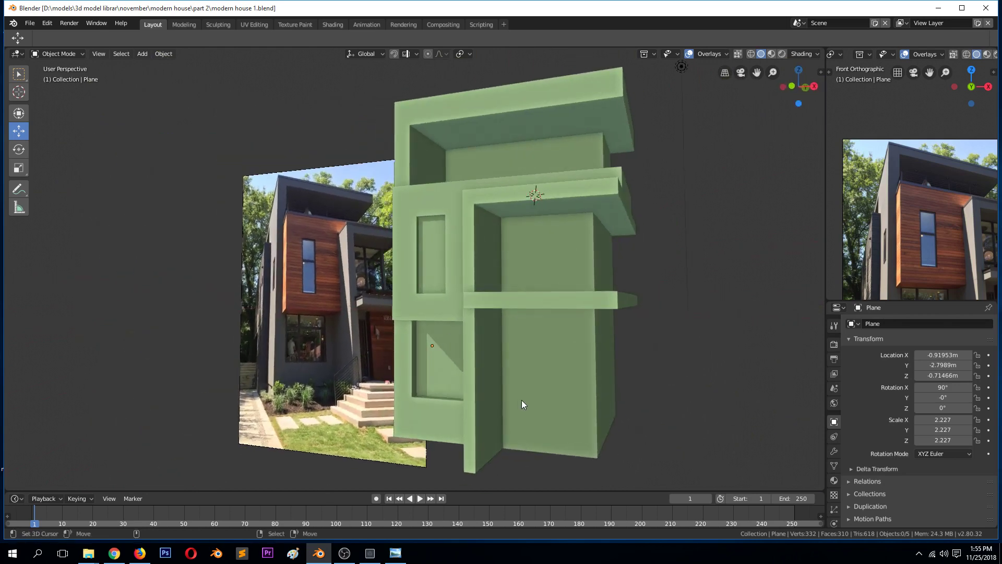
pyautogui.press('Tab')
pyautogui.hotkey('ctrl', 'r')
pyautogui.click(545, 331)
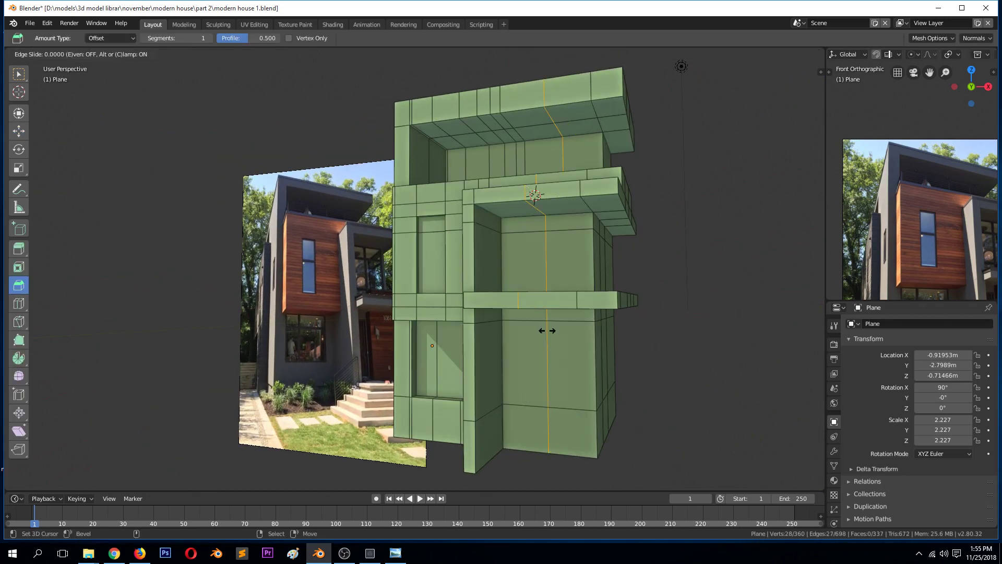
pyautogui.click(551, 330)
pyautogui.hotkey('ctrl', 'r')
pyautogui.click(524, 324)
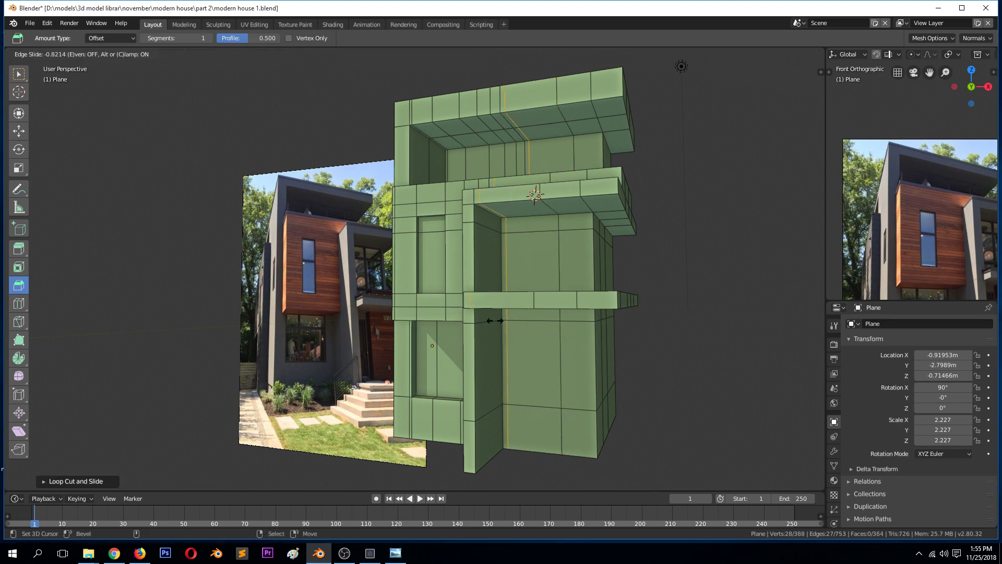
pyautogui.click(495, 321)
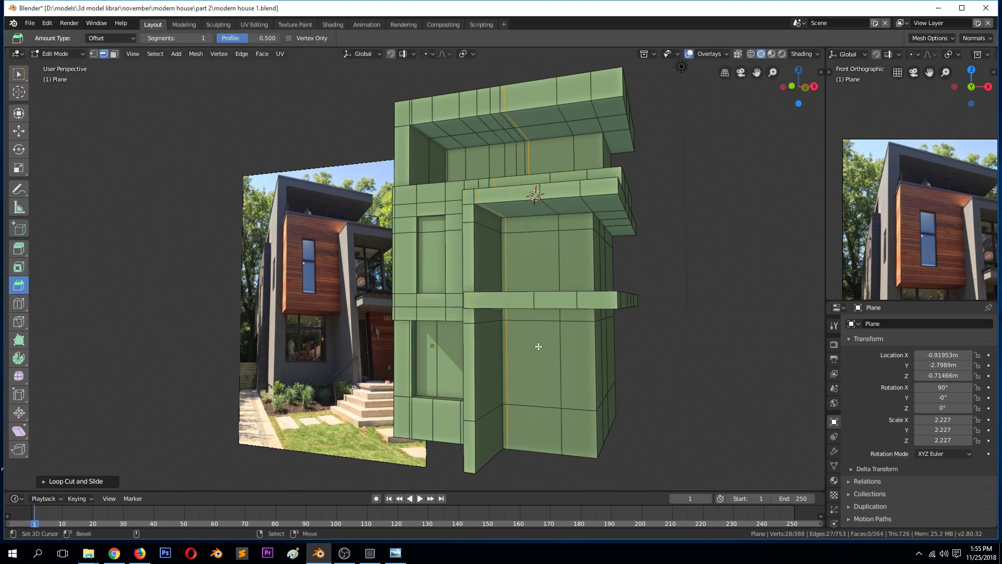
# - In front wireframe view, box-select the lower wall's vertex row and move it up
pyautogui.press('KP_1')
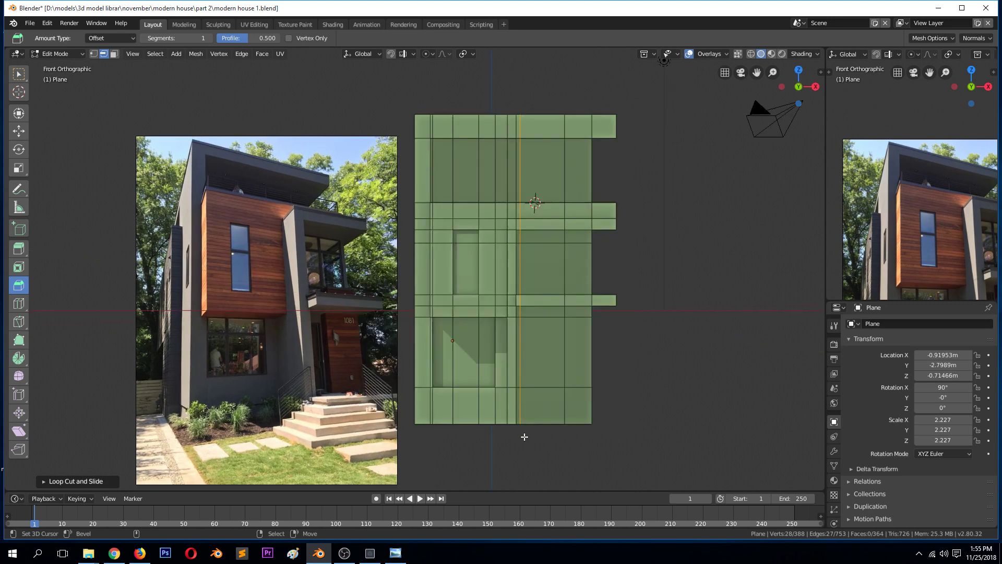
pyautogui.press('1')
pyautogui.hotkey('shift', 'z')
pyautogui.hotkey('alt', 'a')
pyautogui.press('b')
pyautogui.moveTo(389, 365); pyautogui.dragTo(621, 389)
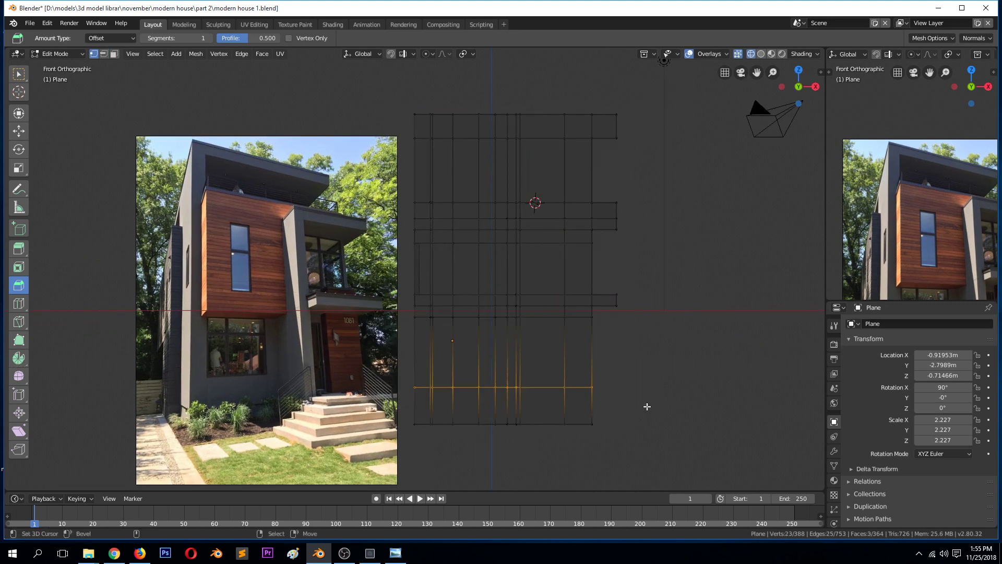
pyautogui.press('g')
pyautogui.click(487, 346)
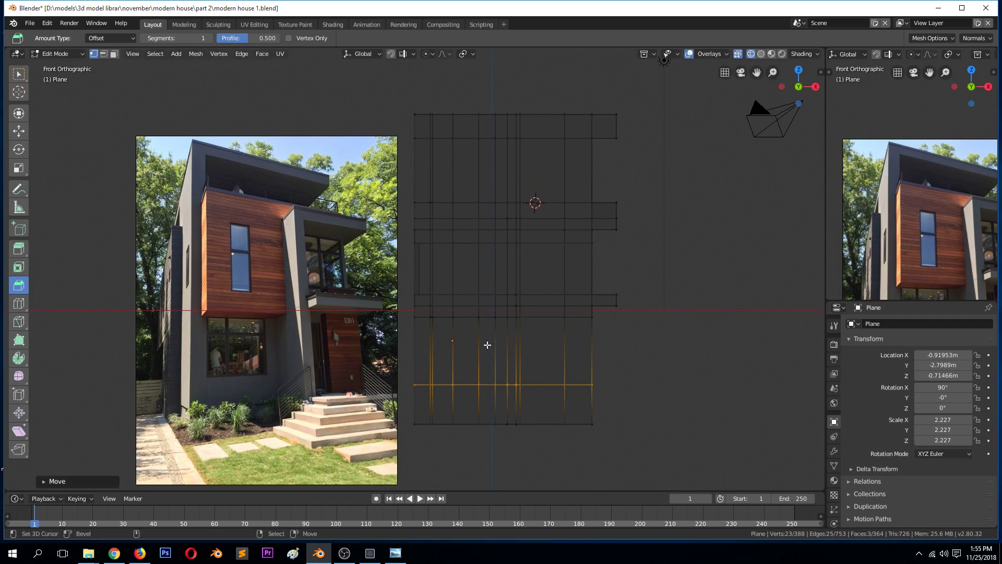
pyautogui.hotkey('alt', 'a')
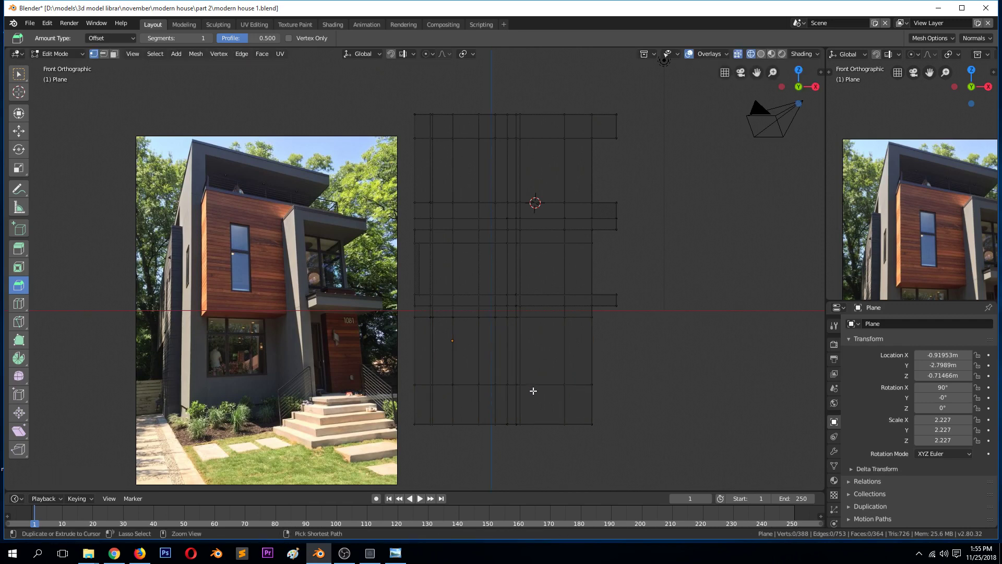
# - Add a horizontal loop cut across the lower wall
pyautogui.hotkey('ctrl', 'r')
pyautogui.click(515, 402)
pyautogui.click(515, 401)
pyautogui.hotkey('alt', 'a')
# - Back in solid shading, select the two stacked faces on the lower right front wall
pyautogui.press('2')
pyautogui.moveTo(468, 328); pyautogui.dragTo(502, 369, button='middle')
pyautogui.hotkey('shift', 'z')
pyautogui.click(502, 369)
pyautogui.press('3')
pyautogui.click(517, 389)
pyautogui.keyDown('shift'); pyautogui.click(520, 407); pyautogui.keyUp('shift')
pyautogui.keyDown('shift'); pyautogui.click(522, 431); pyautogui.keyUp('shift')
pyautogui.keyDown('shift'); pyautogui.click(519, 407); pyautogui.keyUp('shift')
# - Return to Object Mode and save modern house 1.blend
pyautogui.press('Tab')
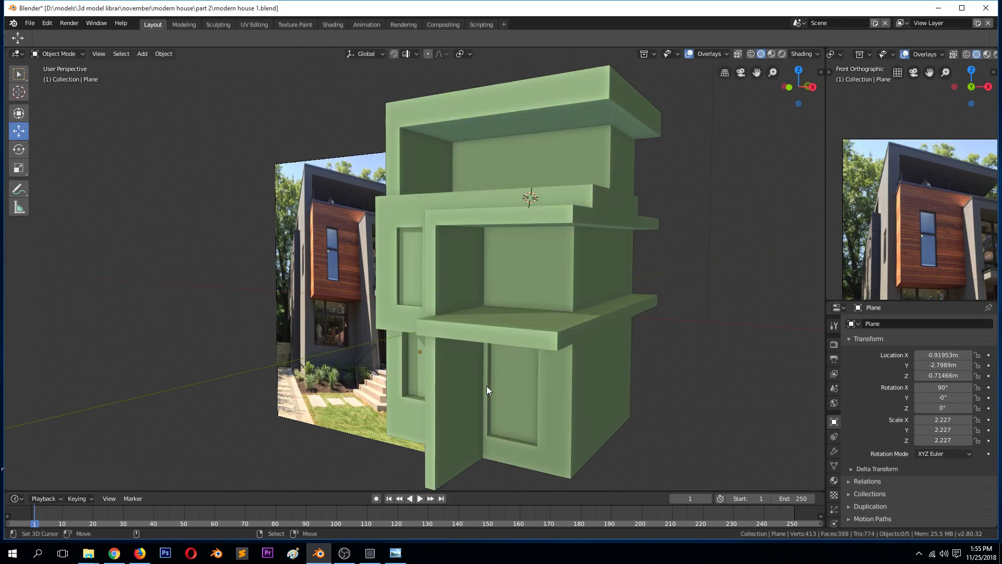
pyautogui.moveTo(486, 386); pyautogui.dragTo(527, 388, button='middle')
pyautogui.hotkey('ctrl', 's')
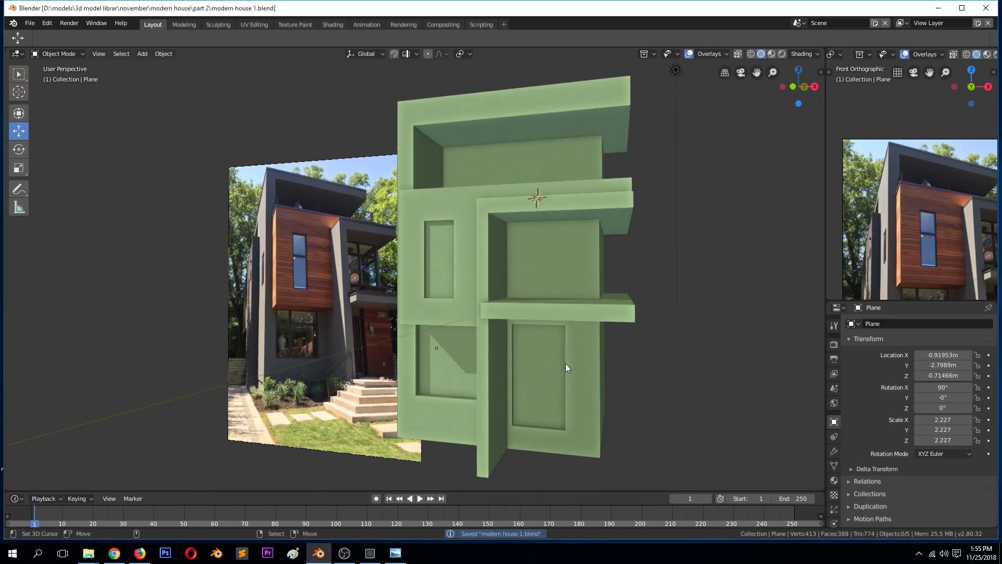
# - Select the house and add a horizontal loop cut across the middle floor in Edit Mode
pyautogui.click(514, 250)
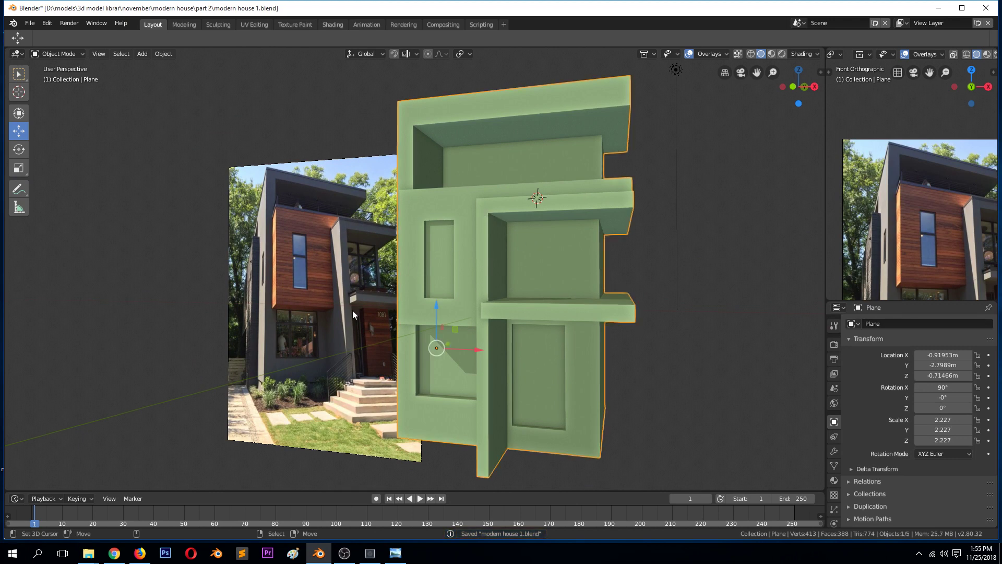
pyautogui.press('Tab')
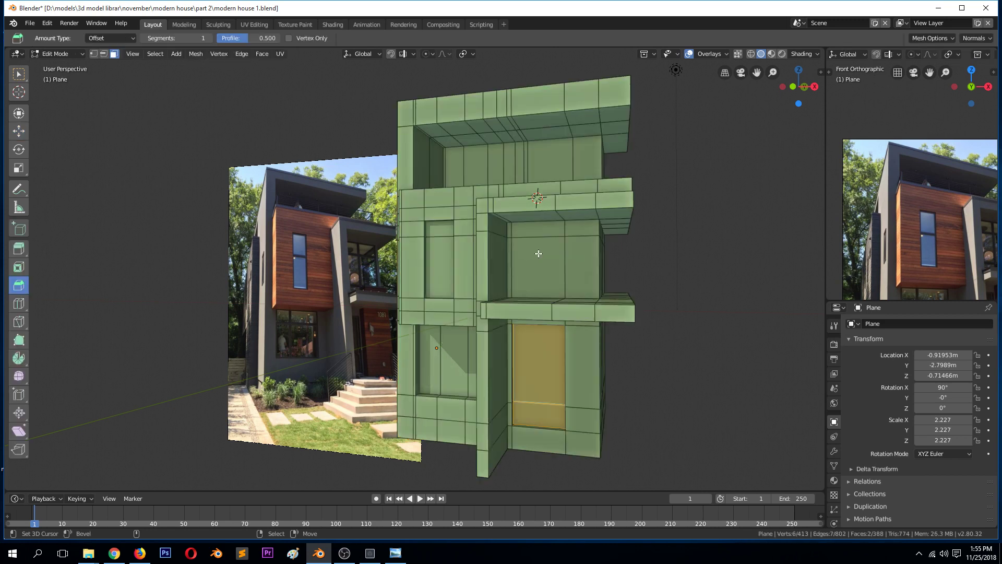
pyautogui.scroll(1, 521, 272)
pyautogui.hotkey('alt', 'a')
pyautogui.hotkey('ctrl', 'r')
pyautogui.click(518, 290)
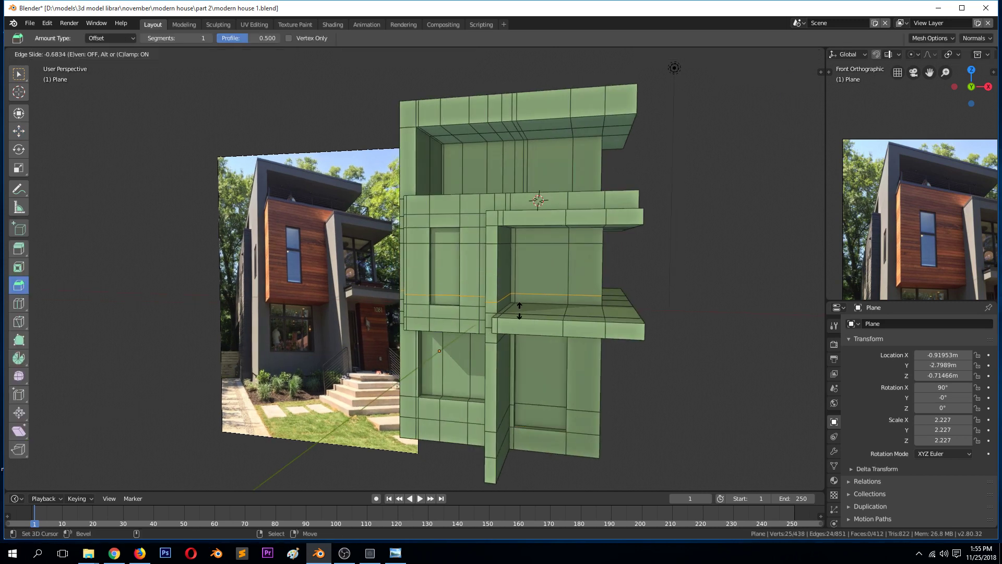
pyautogui.click(520, 301)
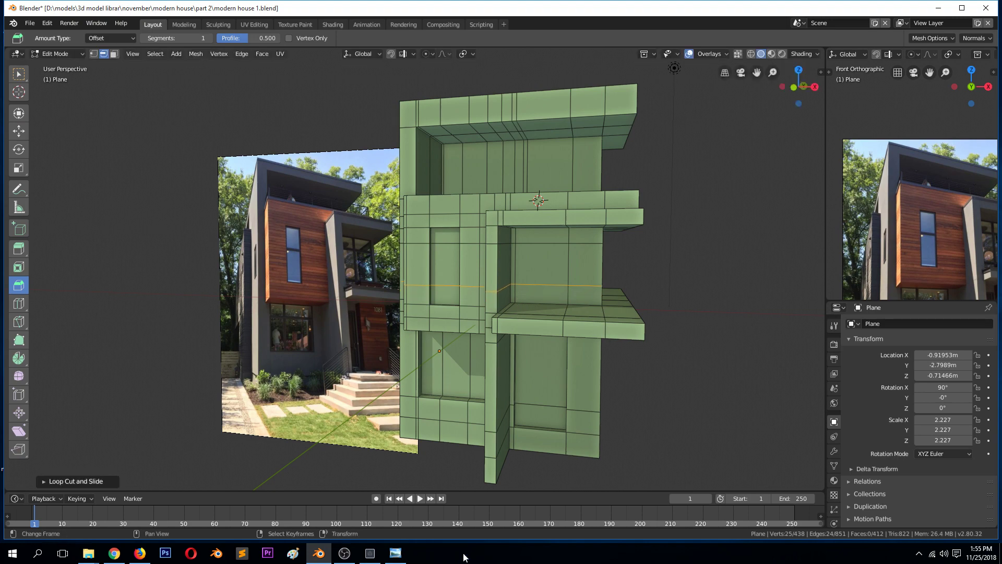
# - Check the reference photo, then orbit and zoom to the back wall under the overhang
pyautogui.click(395, 552)
pyautogui.click(395, 553)
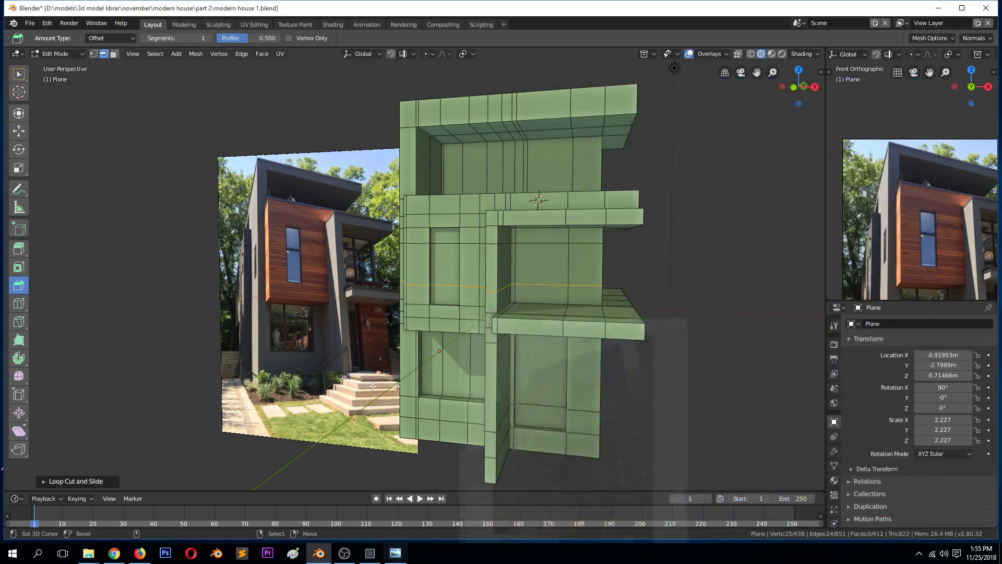
pyautogui.scroll(5, 338, 304)
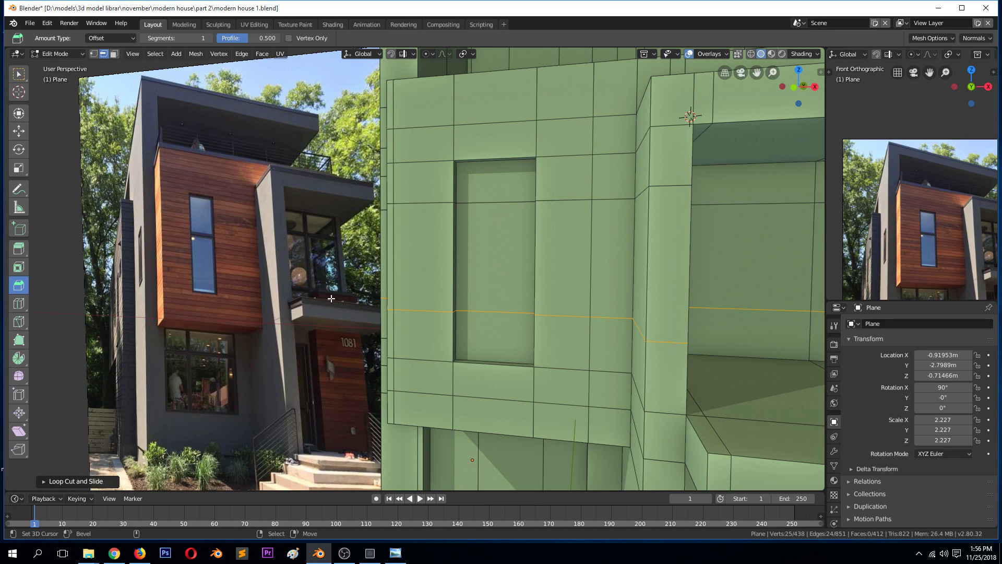
pyautogui.scroll(-4, 674, 342)
pyautogui.moveTo(674, 341); pyautogui.dragTo(676, 312, button='middle')
pyautogui.scroll(2, 665, 319)
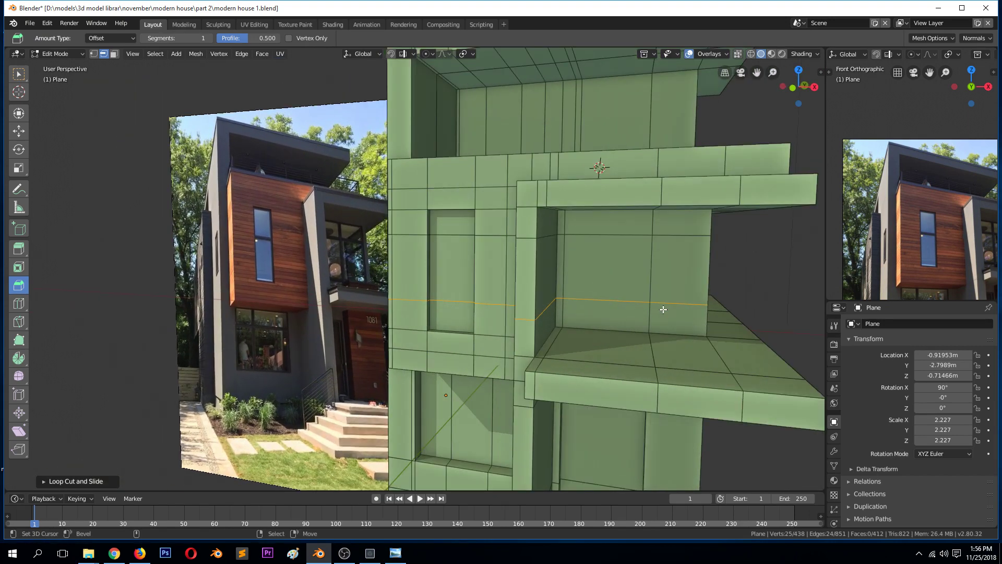
# - Add a vertical and a horizontal loop cut to the middle-floor back wall
pyautogui.press('3')
pyautogui.click(659, 280)
pyautogui.hotkey('ctrl', 'r')
pyautogui.click(686, 224)
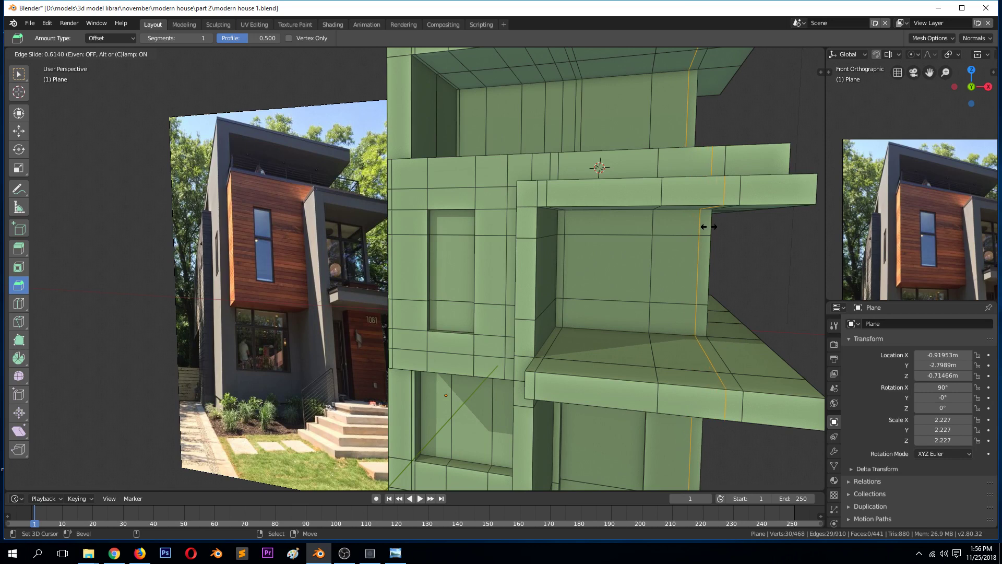
pyautogui.click(710, 227)
pyautogui.hotkey('ctrl', 'r')
pyautogui.click(702, 219)
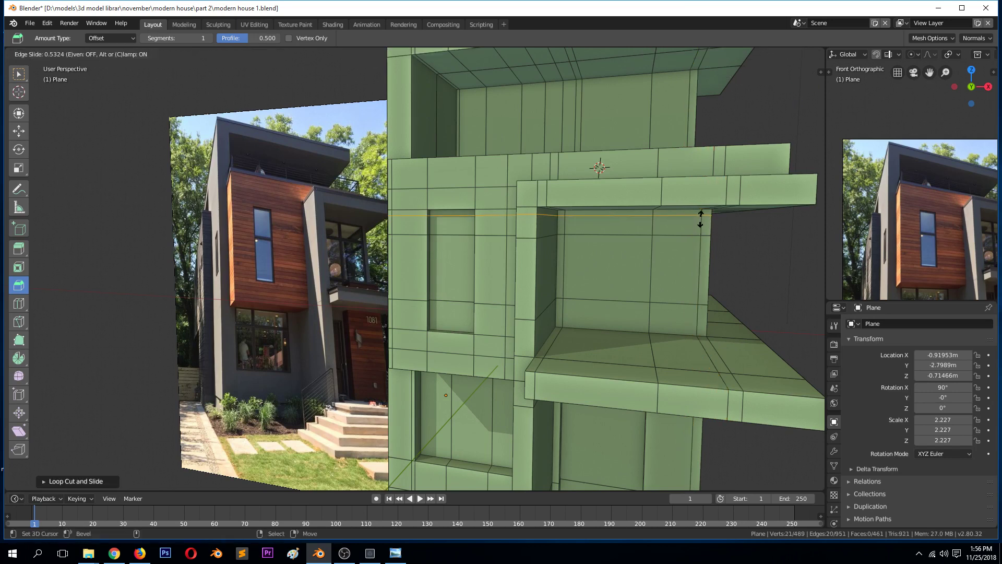
pyautogui.click(700, 218)
# - Extrude the five window-area faces about 0.13 m into the wall, then save
pyautogui.press('3')
pyautogui.click(610, 232)
pyautogui.keyDown('shift'); pyautogui.click(677, 226); pyautogui.keyUp('shift')
pyautogui.keyDown('shift'); pyautogui.click(668, 280); pyautogui.keyUp('shift')
pyautogui.keyDown('shift'); pyautogui.click(641, 288); pyautogui.keyUp('shift')
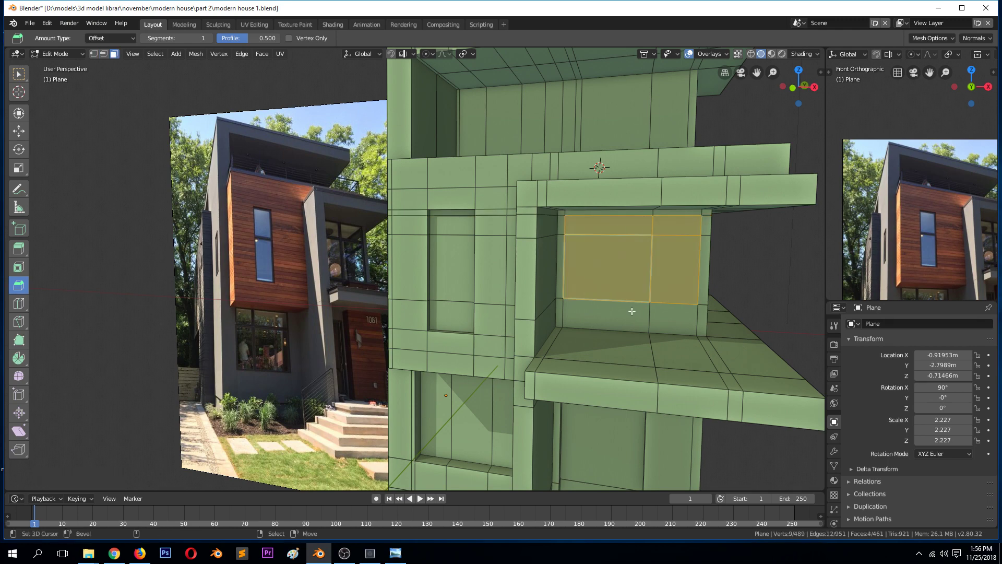
pyautogui.keyDown('shift'); pyautogui.click(632, 312); pyautogui.keyUp('shift')
pyautogui.moveTo(632, 312); pyautogui.dragTo(604, 306, button='middle')
pyautogui.press('e')
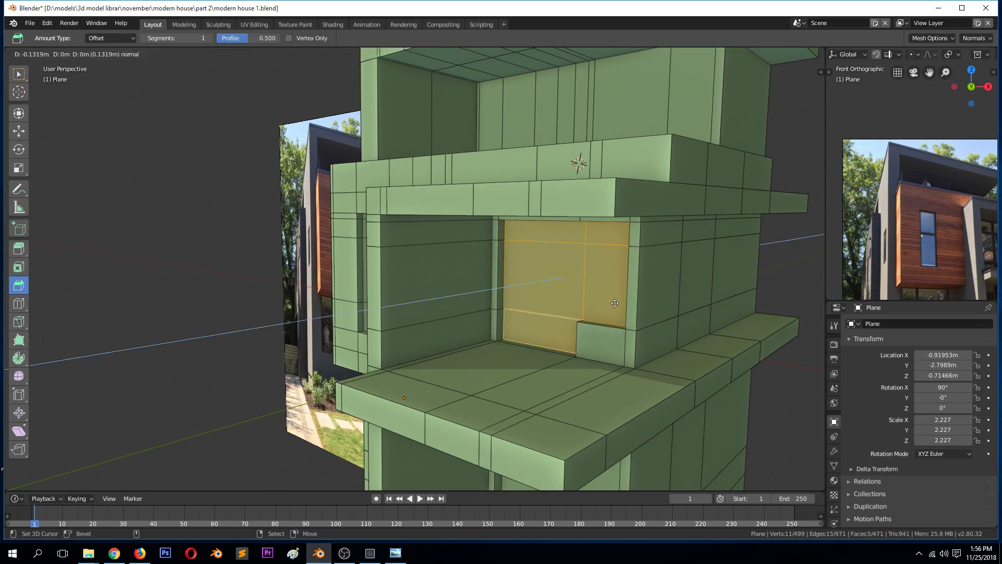
pyautogui.click(568, 316)
pyautogui.press('Tab')
pyautogui.hotkey('ctrl', 's')
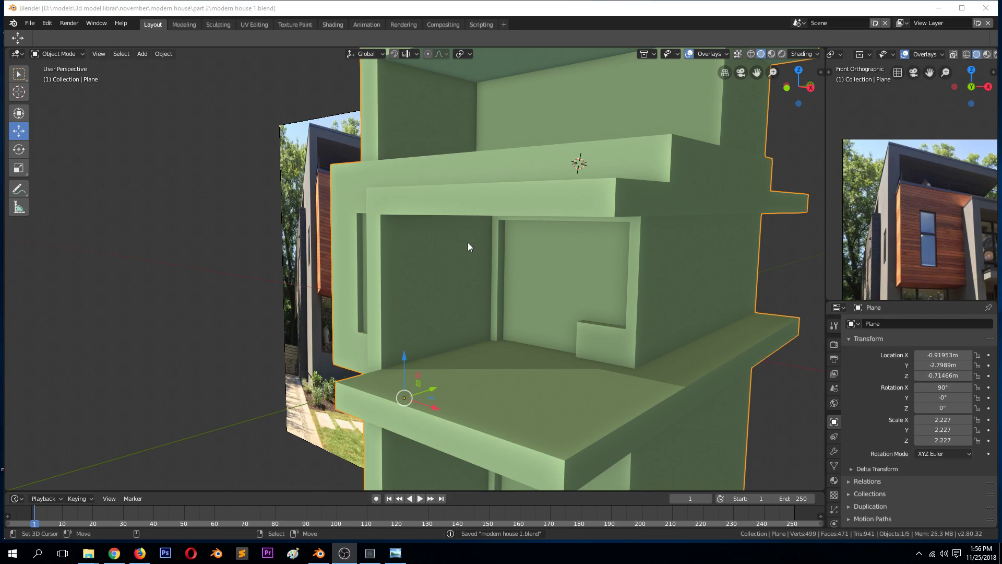
pyautogui.moveTo(503, 254); pyautogui.dragTo(559, 273, button='middle')
pyautogui.scroll(-3, 558, 267)
pyautogui.scroll(-2, 559, 274)
pyautogui.moveTo(574, 159); pyautogui.dragTo(557, 165, button='middle')
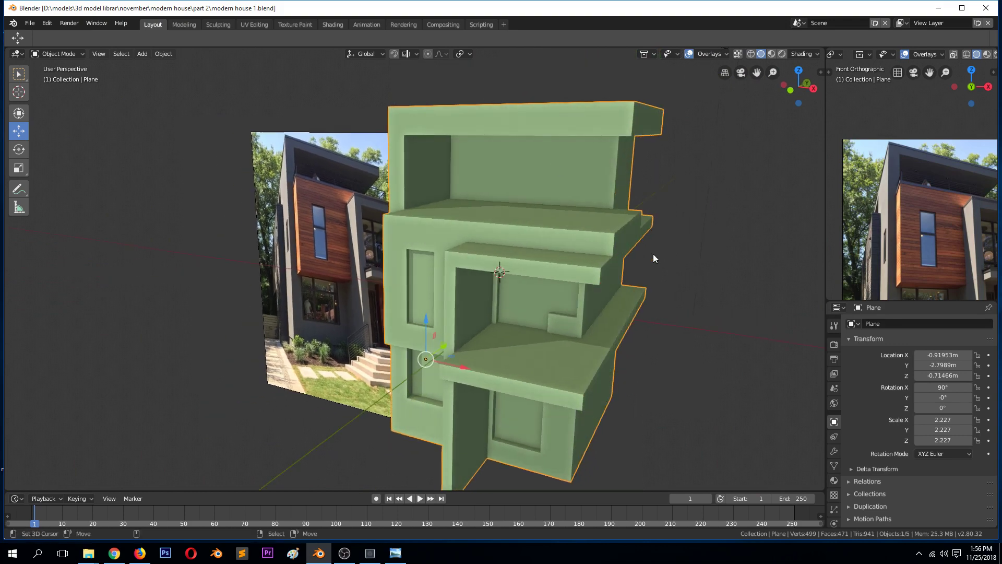
pyautogui.click(396, 555)
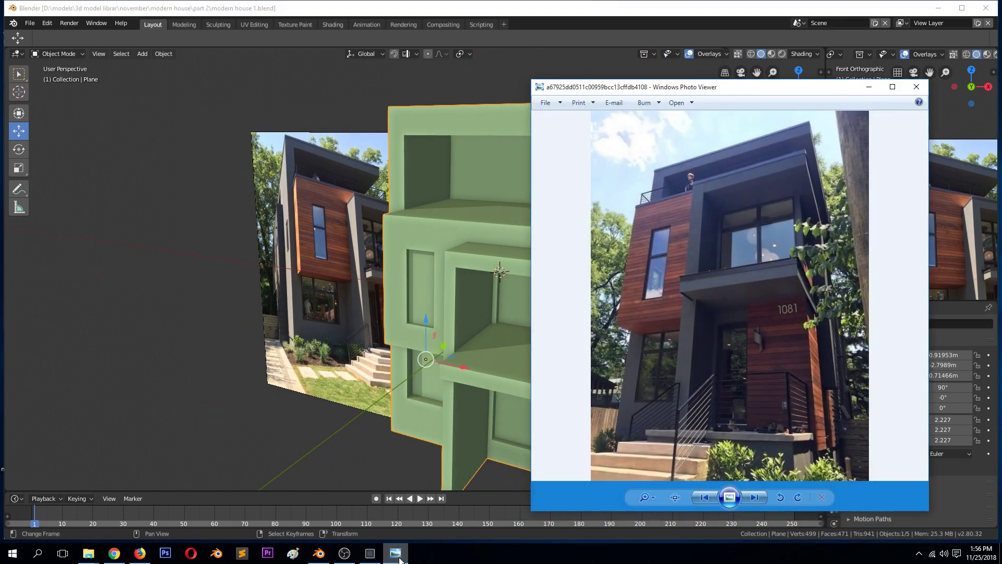
pyautogui.click(398, 556)
pyautogui.moveTo(527, 165); pyautogui.dragTo(572, 178, button='middle')
# - In the right side view with wireframe shading, box-select the vertical column of vertices
pyautogui.press('Tab')
pyautogui.moveTo(494, 196); pyautogui.dragTo(465, 185, button='middle')
pyautogui.press('KP_3')
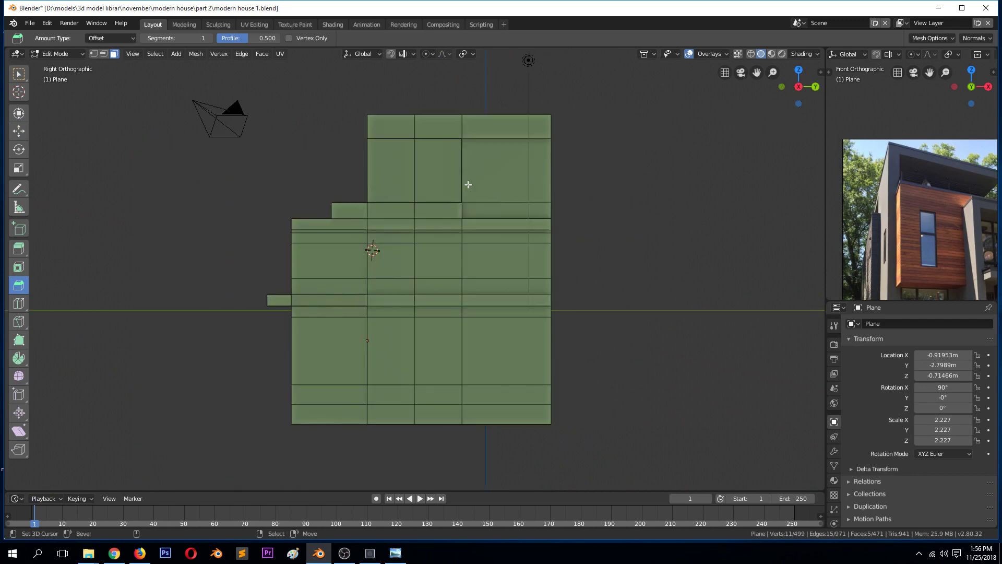
pyautogui.press('1')
pyautogui.press('z')
pyautogui.press('z')
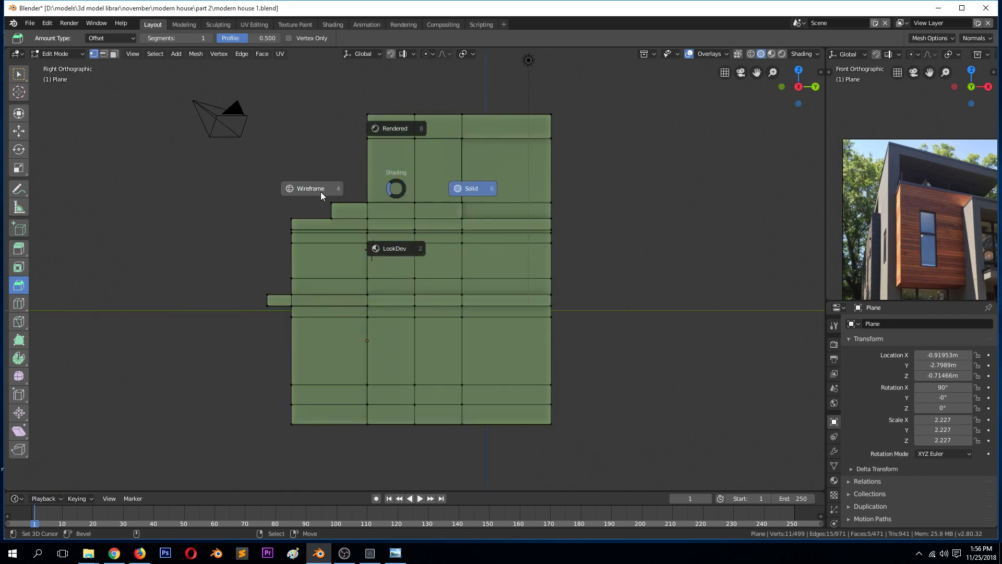
pyautogui.click(321, 195)
pyautogui.press('b')
pyautogui.moveTo(448, 88); pyautogui.dragTo(519, 464)
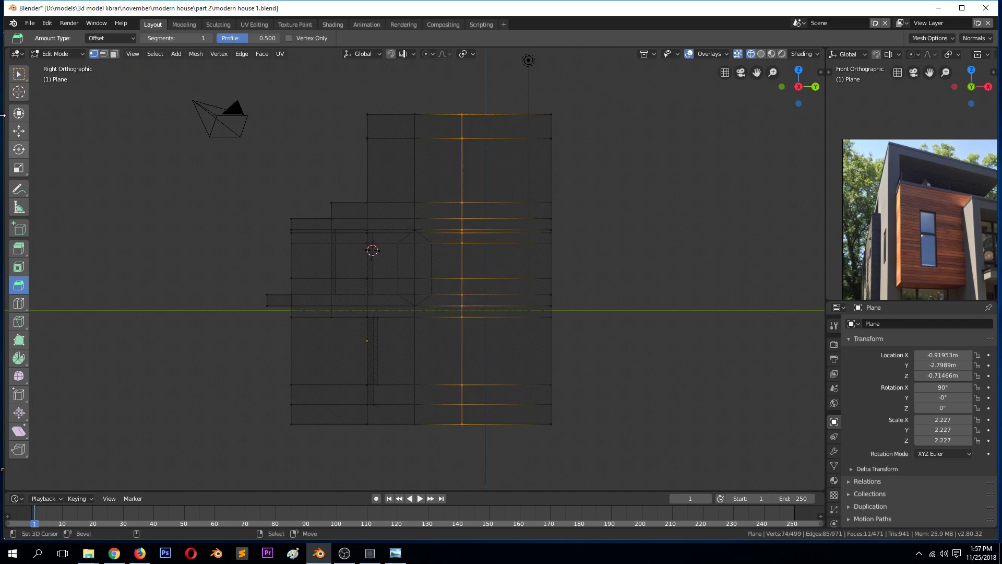
# - Slide the selected vertices about -0.65 m along Y, then return to solid shading
pyautogui.click(19, 131)
pyautogui.moveTo(497, 241); pyautogui.dragTo(464, 239)
pyautogui.press('z')
pyautogui.click(521, 238)
pyautogui.moveTo(516, 238)
pyautogui.mouseDown(button='middle')
pyautogui.moveTo(476, 236)
pyautogui.moveTo(633, 219)
pyautogui.moveTo(503, 223)
pyautogui.moveTo(547, 237)
pyautogui.moveTo(459, 250)
pyautogui.moveTo(494, 236)
pyautogui.mouseUp(button='middle')
pyautogui.hotkey('alt', 'a')
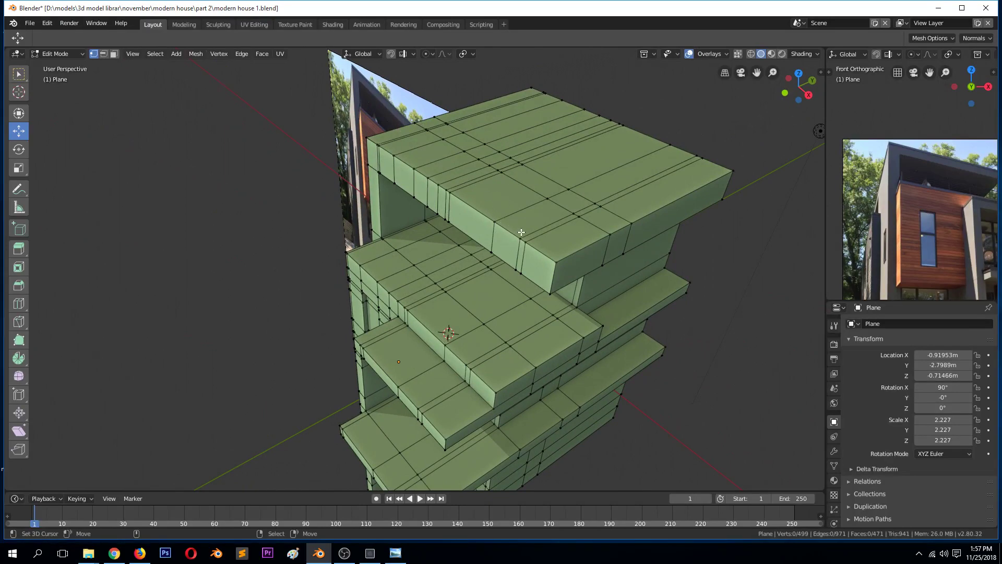
# - Add three loop cuts to the upper block: two horizontal and one vertical
pyautogui.moveTo(595, 271); pyautogui.dragTo(626, 249, button='middle')
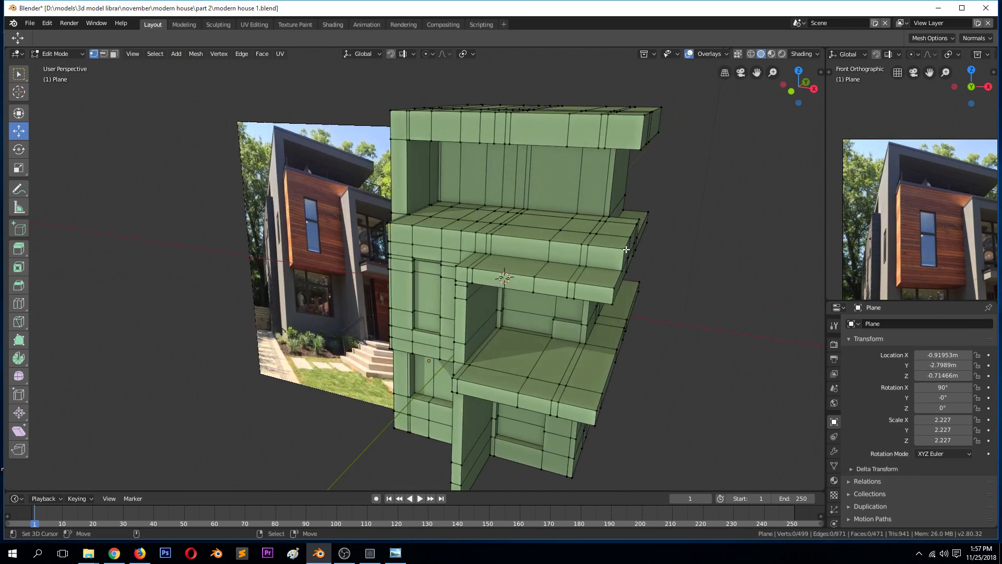
pyautogui.moveTo(640, 197); pyautogui.dragTo(511, 187, button='middle')
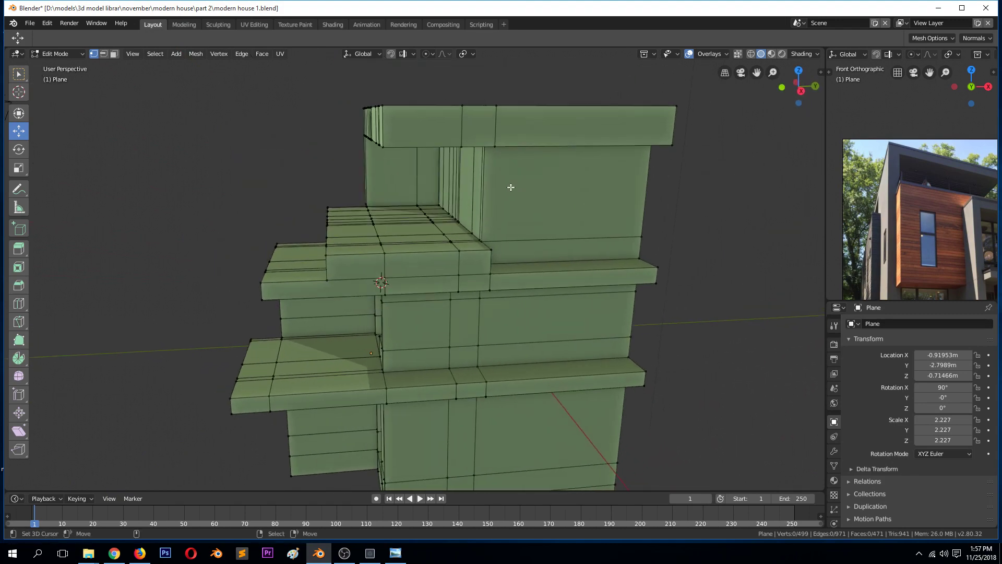
pyautogui.hotkey('ctrl', 'r')
pyautogui.click(413, 178)
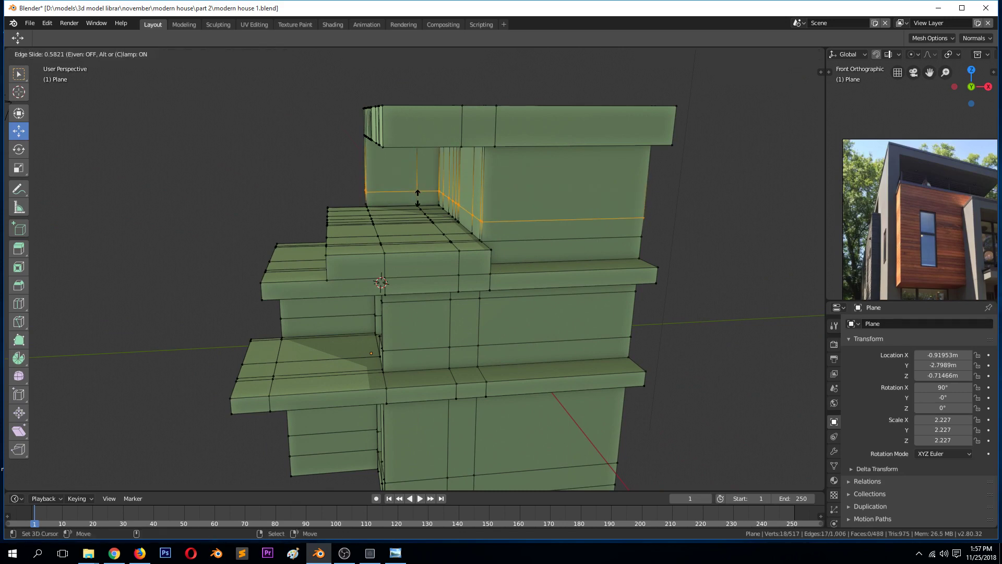
pyautogui.click(421, 217)
pyautogui.hotkey('ctrl', 'r')
pyautogui.click(496, 163)
pyautogui.click(510, 128)
pyautogui.moveTo(510, 129); pyautogui.dragTo(621, 179, button='middle')
pyautogui.hotkey('ctrl', 'r')
pyautogui.click(571, 89)
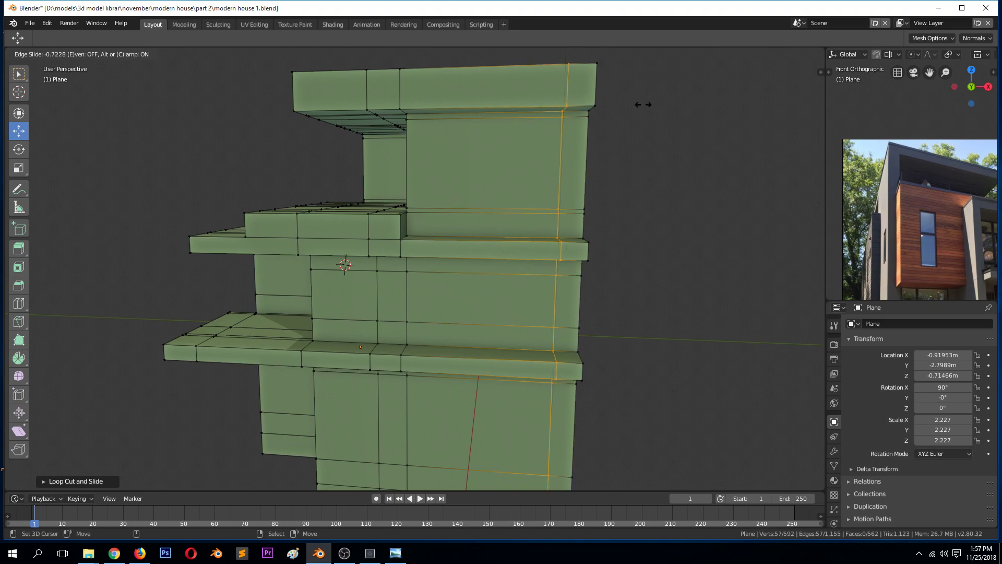
pyautogui.click(536, 137)
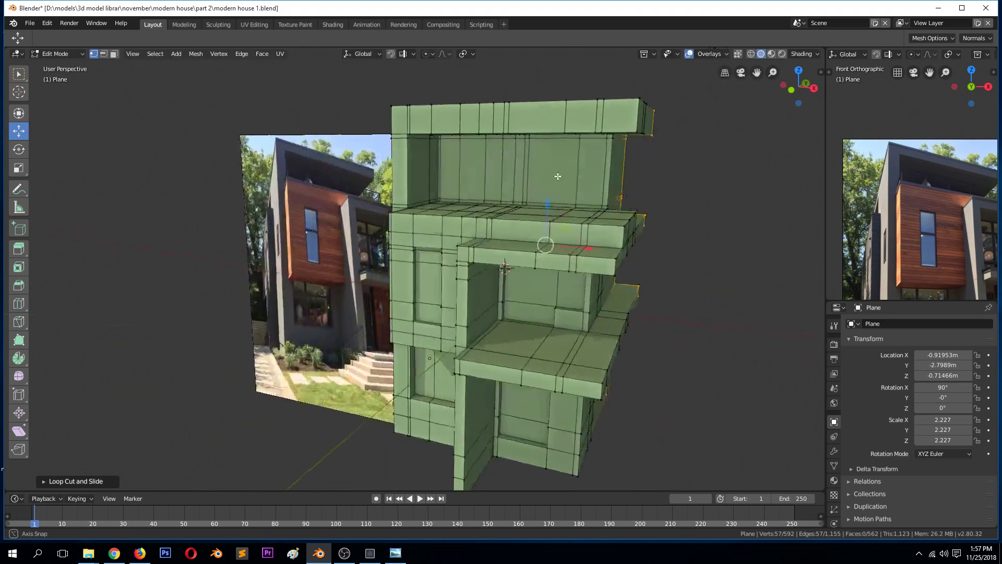
# - Select the strip of recessed wall faces beneath the upper overhang
pyautogui.moveTo(558, 174); pyautogui.dragTo(544, 175, button='middle')
pyautogui.hotkey('alt', 'a')
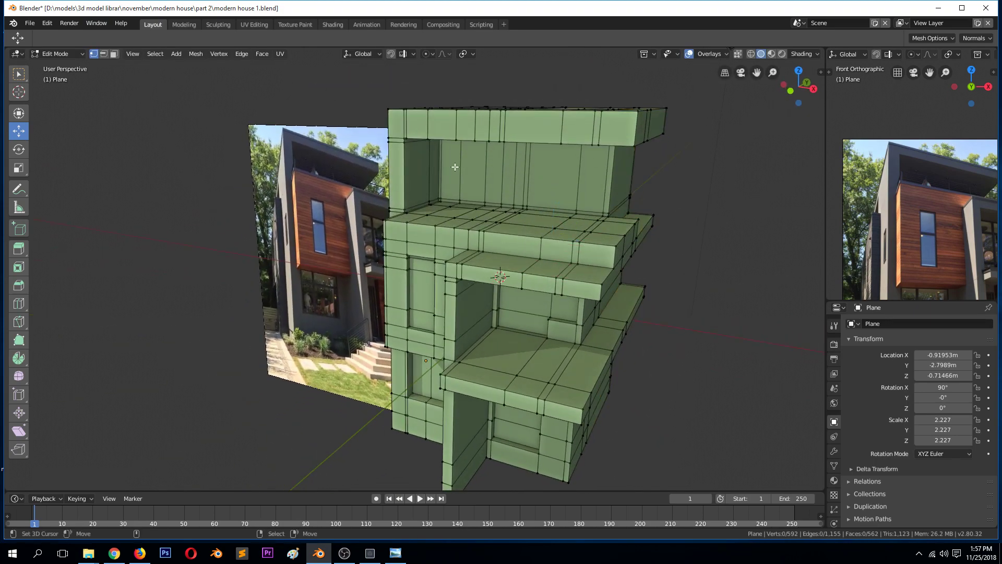
pyautogui.press('3')
pyautogui.click(447, 171)
pyautogui.moveTo(622, 197); pyautogui.dragTo(566, 195, button='middle')
pyautogui.press('ctrl')
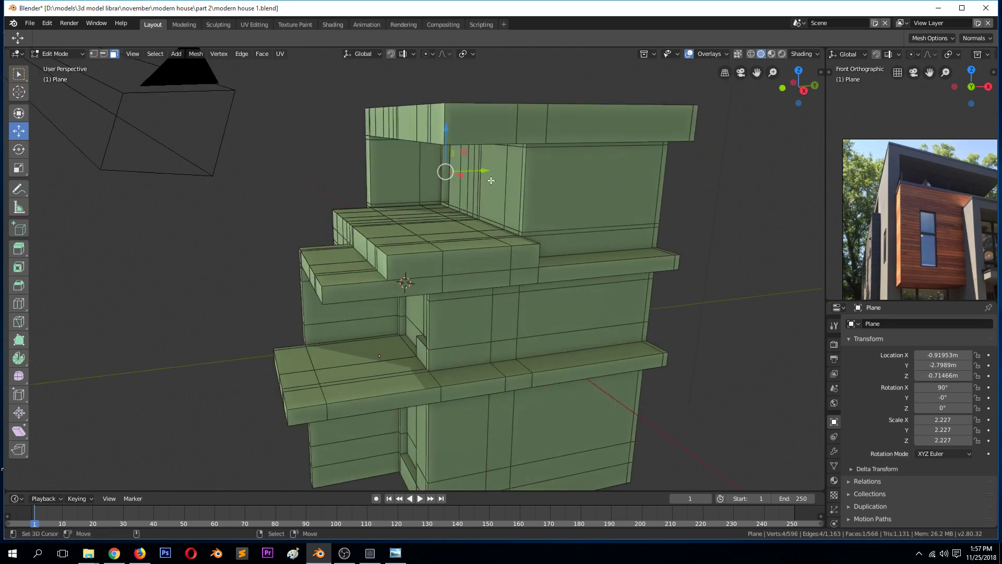
pyautogui.moveTo(595, 178); pyautogui.dragTo(554, 192, button='middle')
pyautogui.keyDown('ctrl'); pyautogui.click(571, 185); pyautogui.keyUp('ctrl')
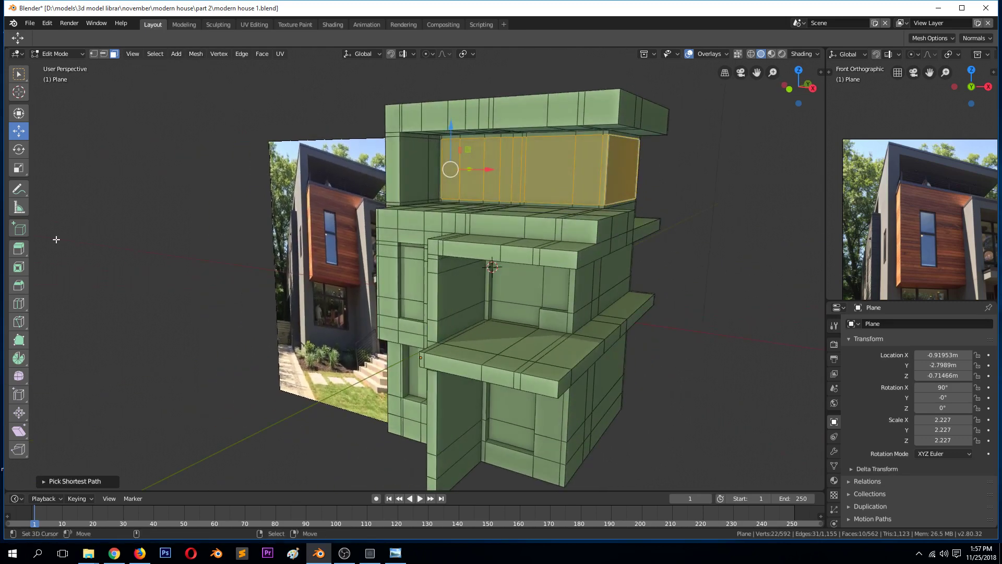
# - Extrude the selected faces slightly along their normals to offset the panel
pyautogui.moveTo(21, 249); pyautogui.dragTo(60, 276)
pyautogui.scroll(5, 297, 205)
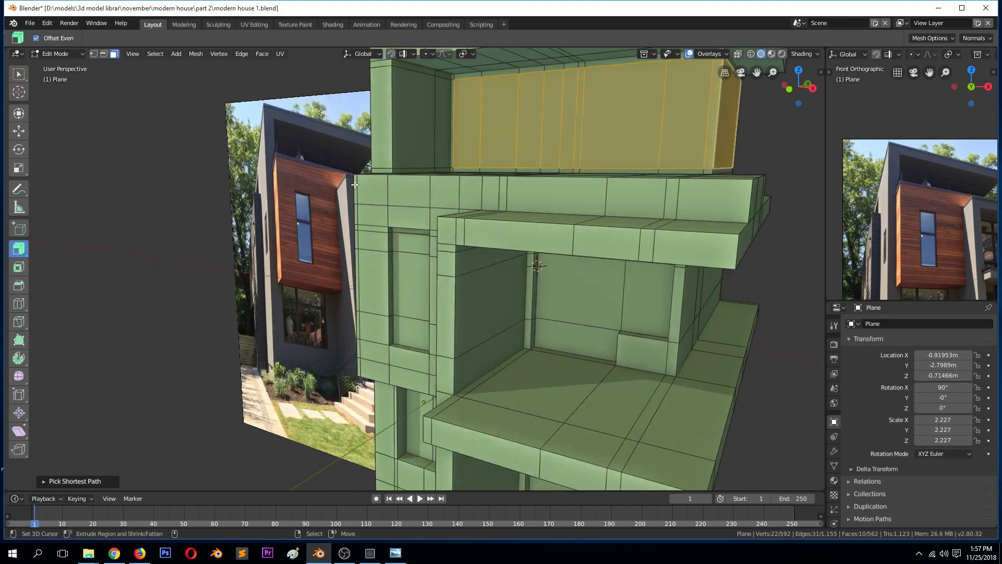
pyautogui.moveTo(297, 205); pyautogui.dragTo(299, 204, button='middle')
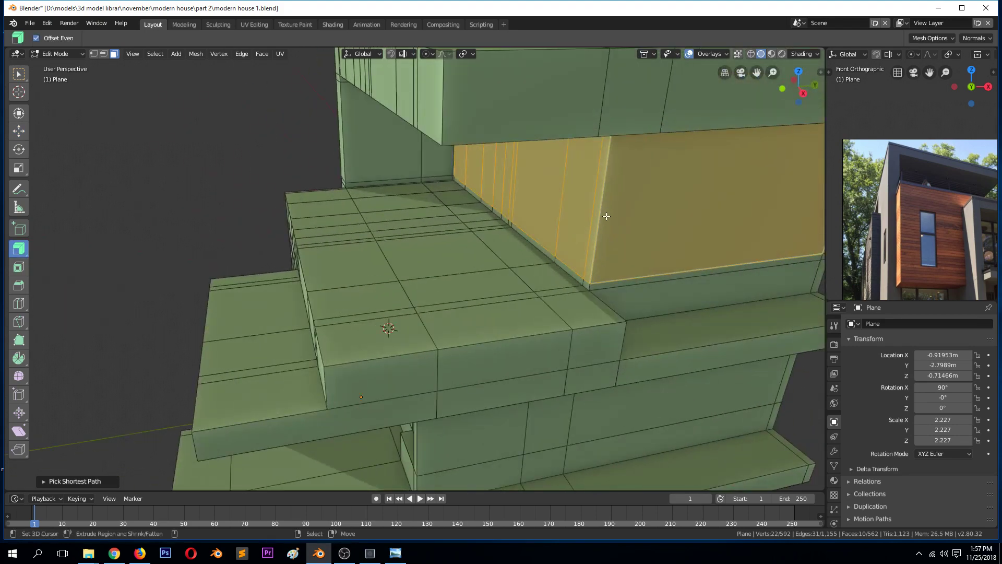
pyautogui.moveTo(606, 216); pyautogui.dragTo(618, 217)
pyautogui.moveTo(618, 217); pyautogui.dragTo(591, 234, button='middle')
# - Frame the extruded panel and orbit around it, ending in the right orthographic view
pyautogui.scroll(3, 576, 266)
pyautogui.scroll(-2, 576, 266)
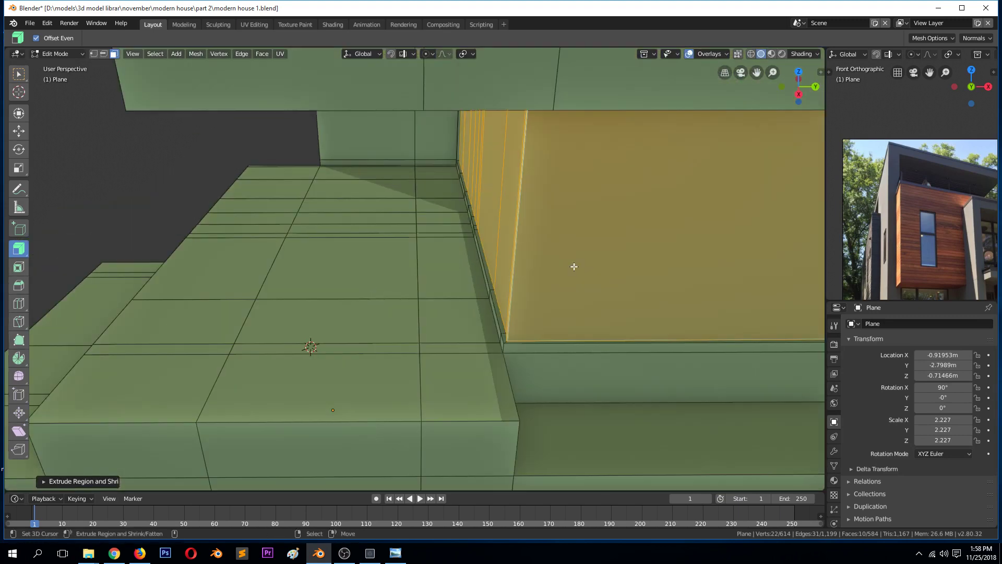
pyautogui.press('KP_5')
pyautogui.moveTo(590, 265); pyautogui.dragTo(519, 242, button='middle')
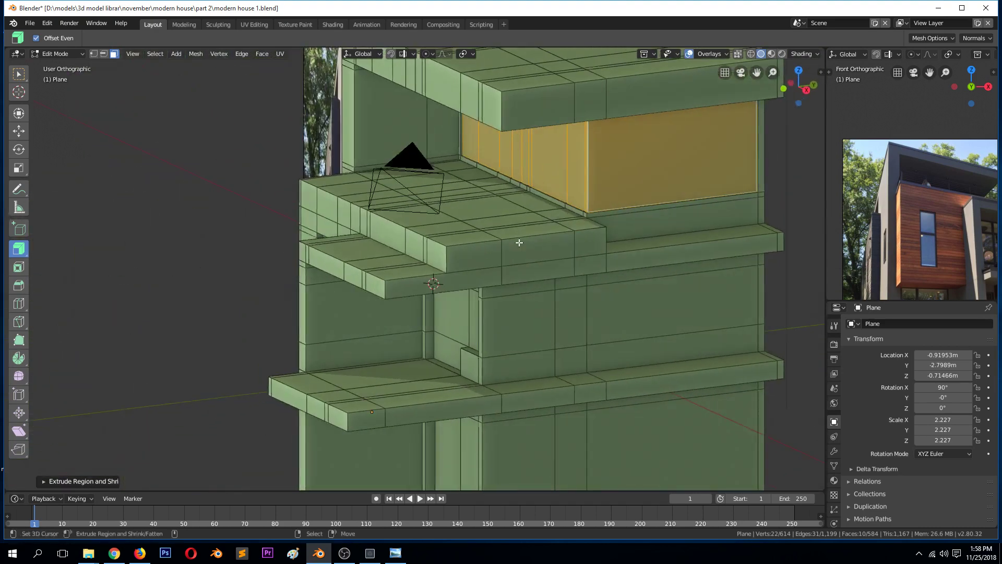
pyautogui.press('KP_Decimal')
pyautogui.scroll(5, 306, 364)
pyautogui.moveTo(309, 349); pyautogui.dragTo(242, 384, button='middle')
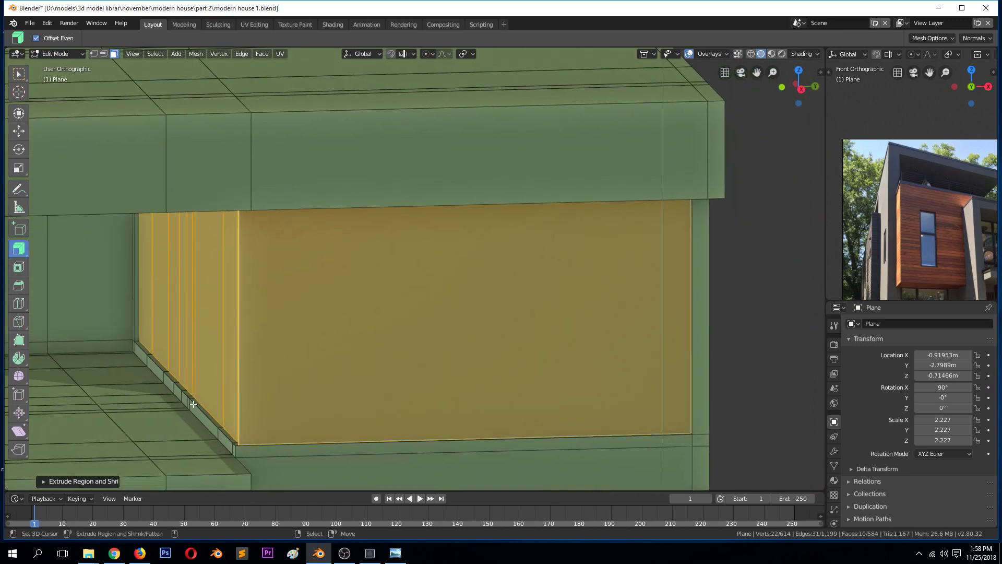
pyautogui.moveTo(194, 406); pyautogui.dragTo(225, 443, button='middle')
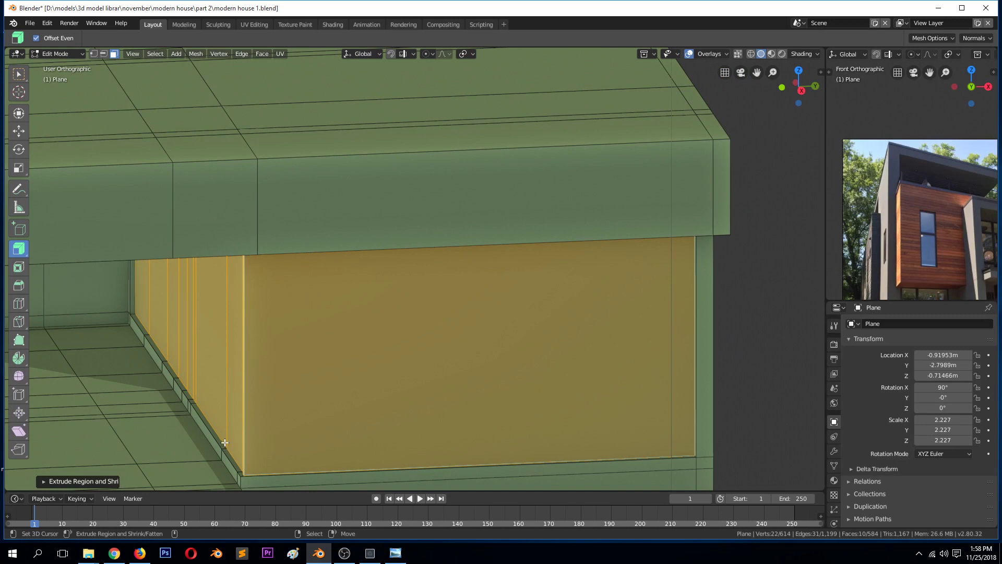
pyautogui.press('KP_3')
# - In wireframe vertex mode, box-select the column of vertices along the panel's edge
pyautogui.press('z')
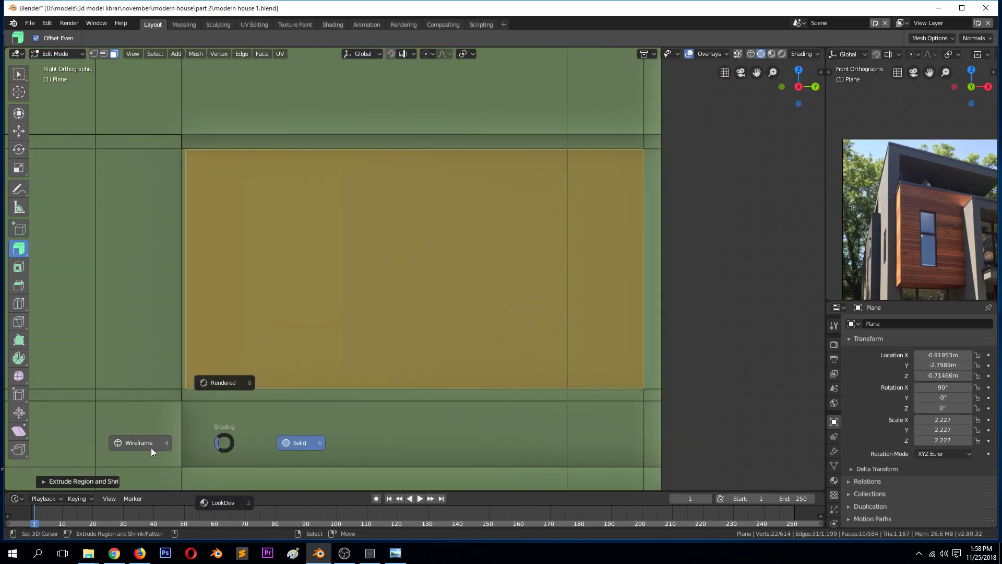
pyautogui.click(151, 447)
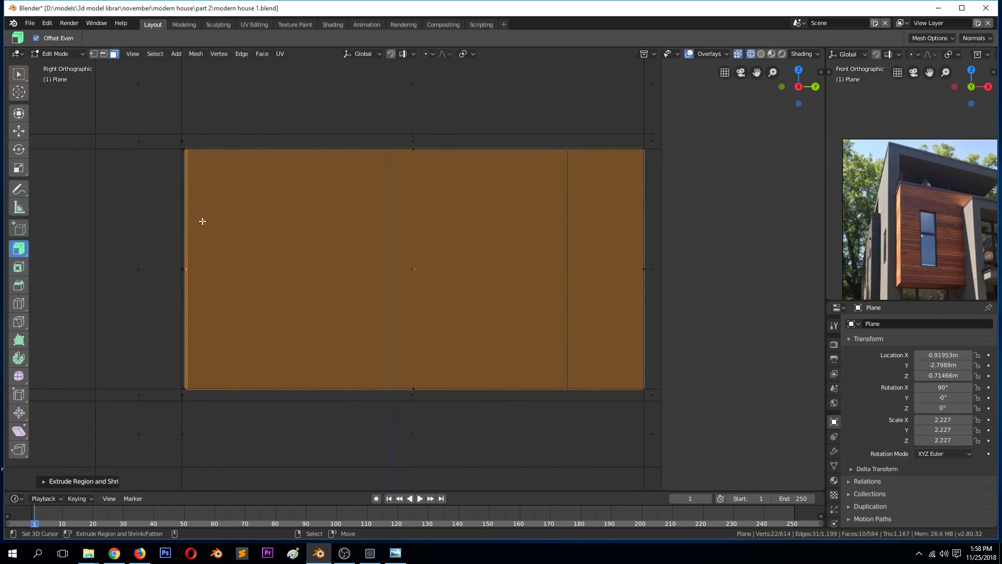
pyautogui.press('1')
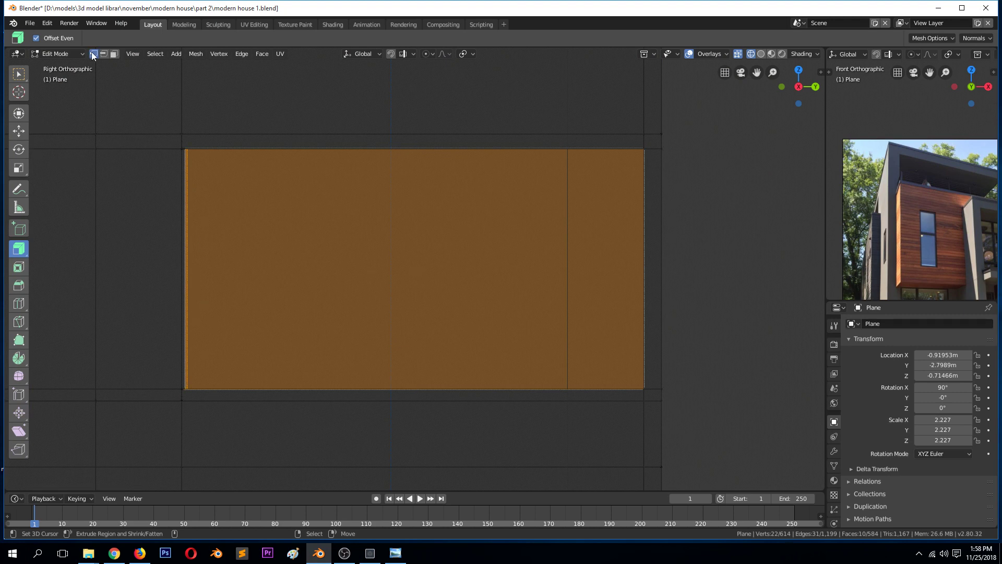
pyautogui.hotkey('alt', 'a')
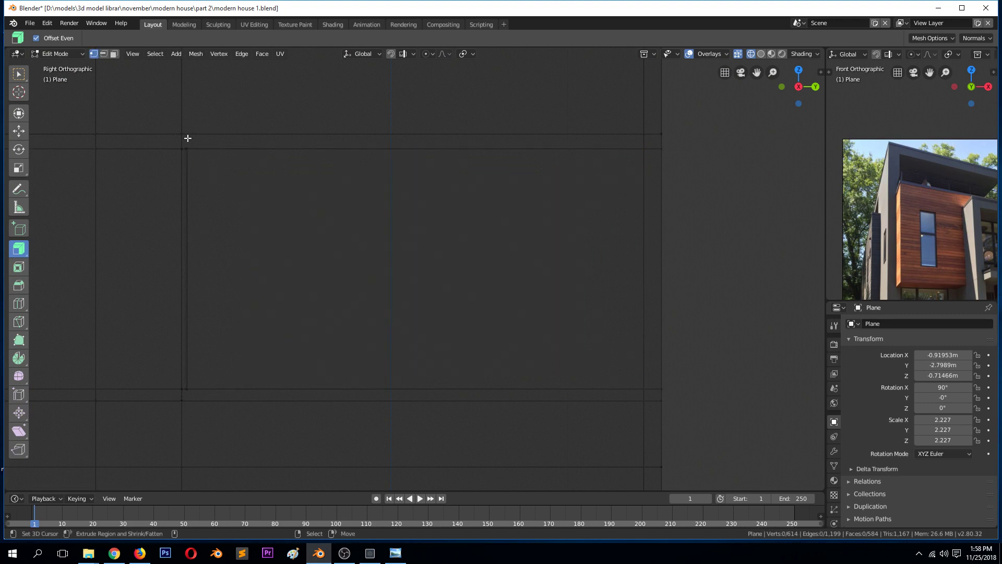
pyautogui.press('b')
pyautogui.moveTo(183, 136); pyautogui.dragTo(220, 408)
pyautogui.moveTo(147, 324); pyautogui.dragTo(174, 333, button='middle')
pyautogui.press('KP_3')
pyautogui.scroll(3, 282, 253)
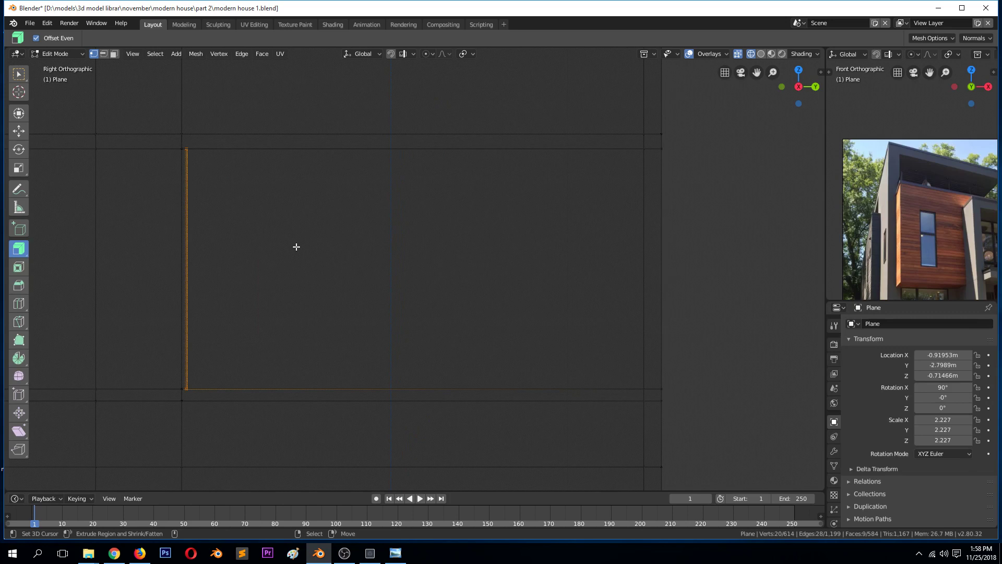
# - Scale the selected vertices to 0 along Y so they sit flush
pyautogui.press('s')
pyautogui.press('y')
pyautogui.press('0')
pyautogui.press('Return')
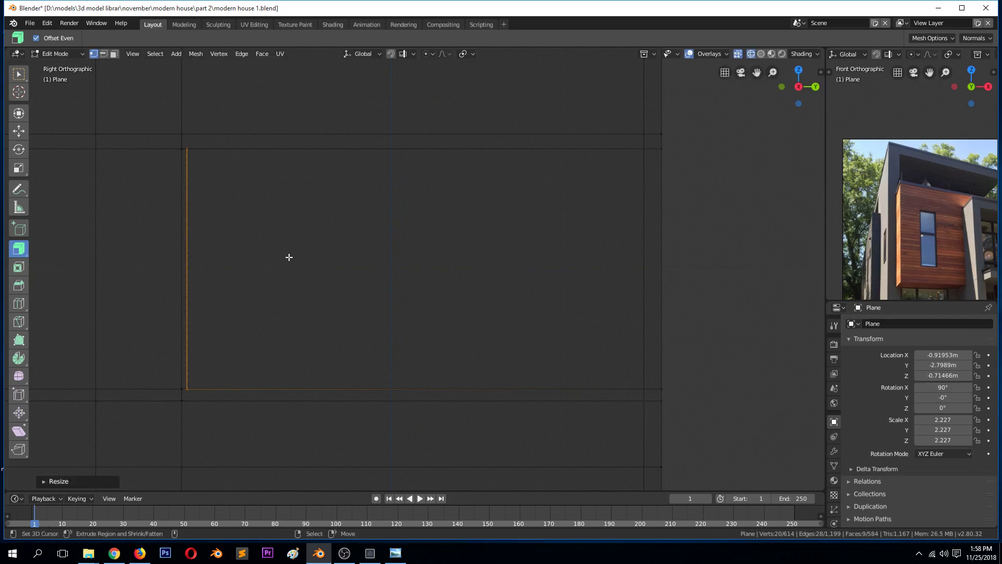
# - Return to solid shading and object mode, then save modern house 1.blend
pyautogui.moveTo(289, 257); pyautogui.dragTo(342, 273, button='middle')
pyautogui.press('z')
pyautogui.click(409, 280)
pyautogui.scroll(-4, 373, 299)
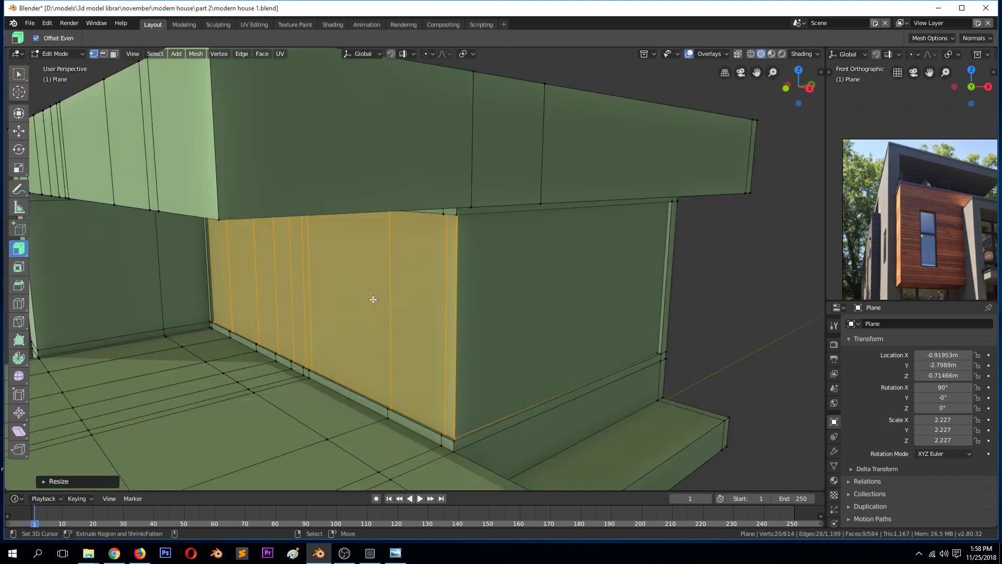
pyautogui.press('Tab')
pyautogui.moveTo(364, 304); pyautogui.dragTo(375, 250, button='middle')
pyautogui.hotkey('ctrl', 's')
pyautogui.scroll(-8, 380, 303)
# - Turn on the Wireframe overlay, nudge its strength to 0.514, and deselect the house
pyautogui.click(802, 54)
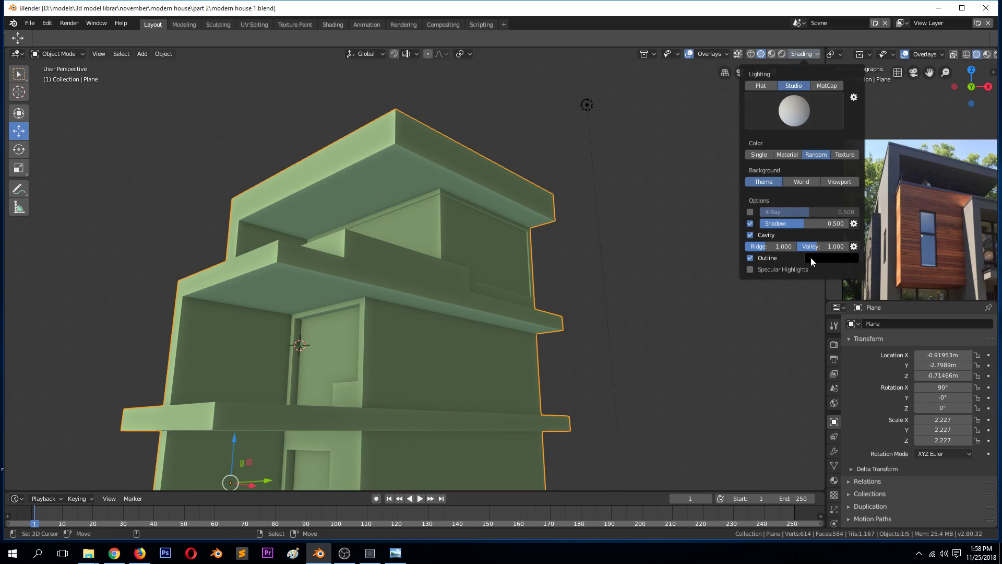
pyautogui.click(723, 53)
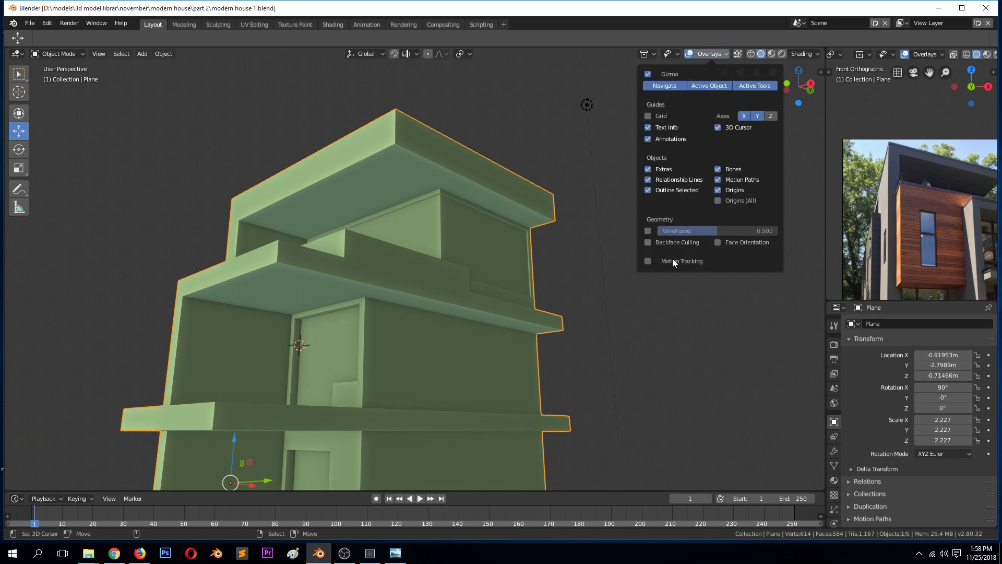
pyautogui.click(648, 230)
pyautogui.moveTo(712, 232); pyautogui.dragTo(713, 233)
pyautogui.hotkey('alt', 'a')
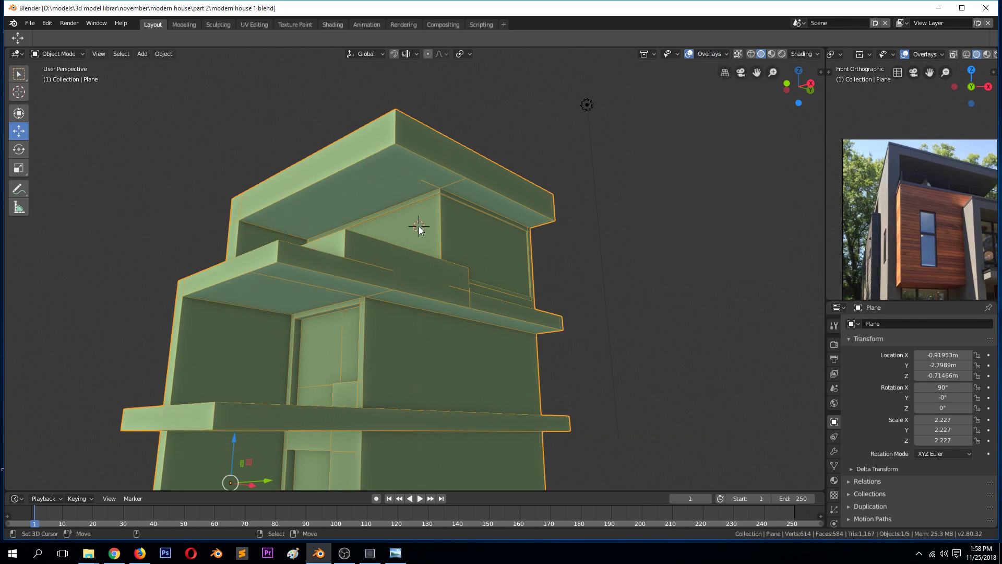
pyautogui.moveTo(418, 224); pyautogui.dragTo(526, 263, button='middle')
pyautogui.hotkey('ctrl', 's')
pyautogui.press('Tab')
pyautogui.hotkey('alt', 'a')
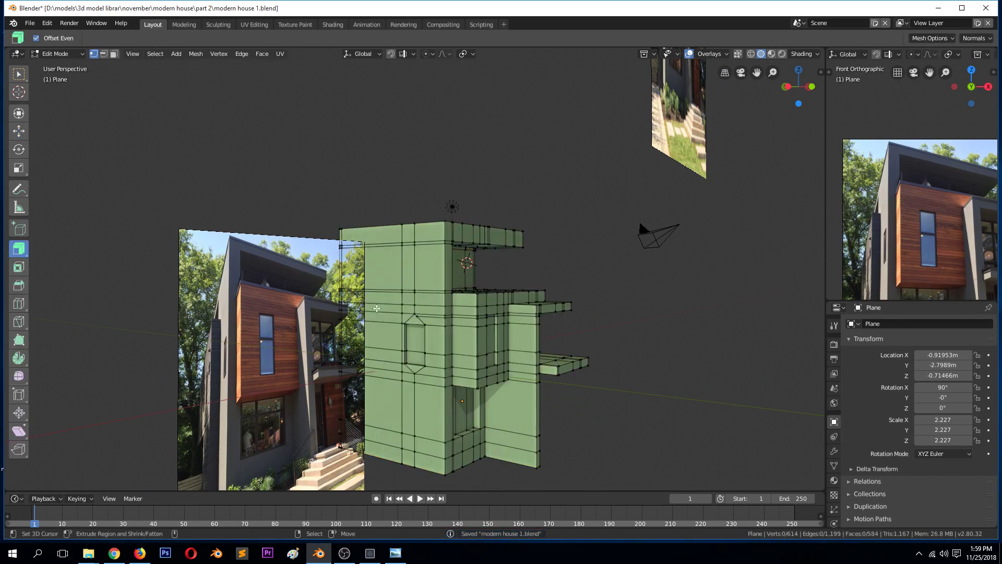
pyautogui.scroll(1, 388, 277)
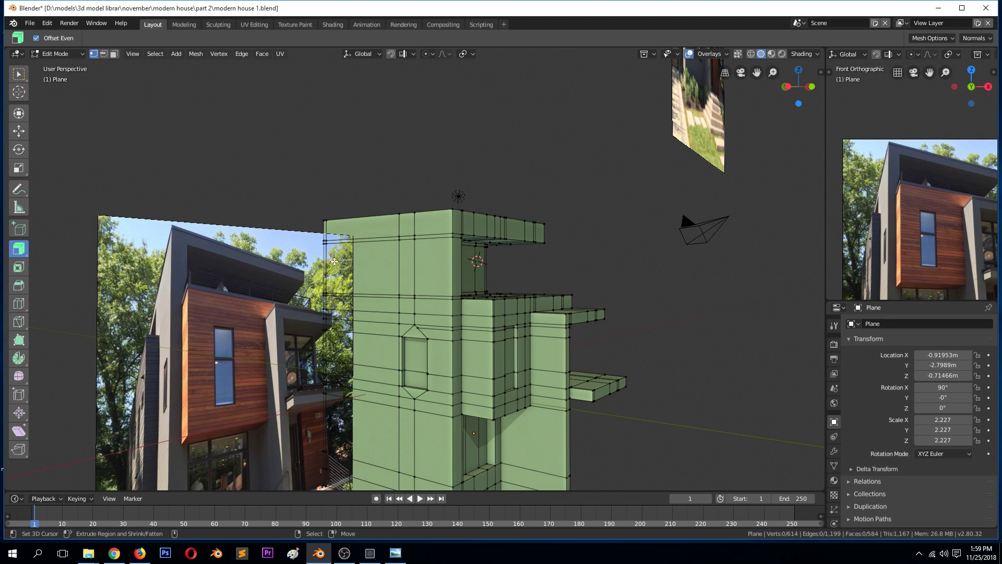
pyautogui.press('Tab')
pyautogui.click(334, 261)
pyautogui.scroll(-3, 324, 329)
pyautogui.press('g')
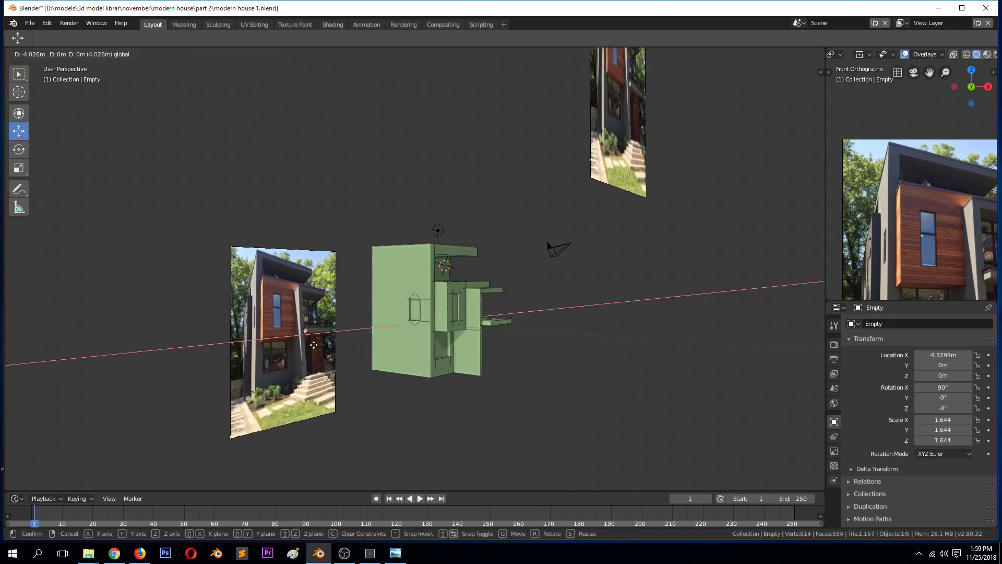
pyautogui.click(314, 345)
pyautogui.scroll(4, 337, 348)
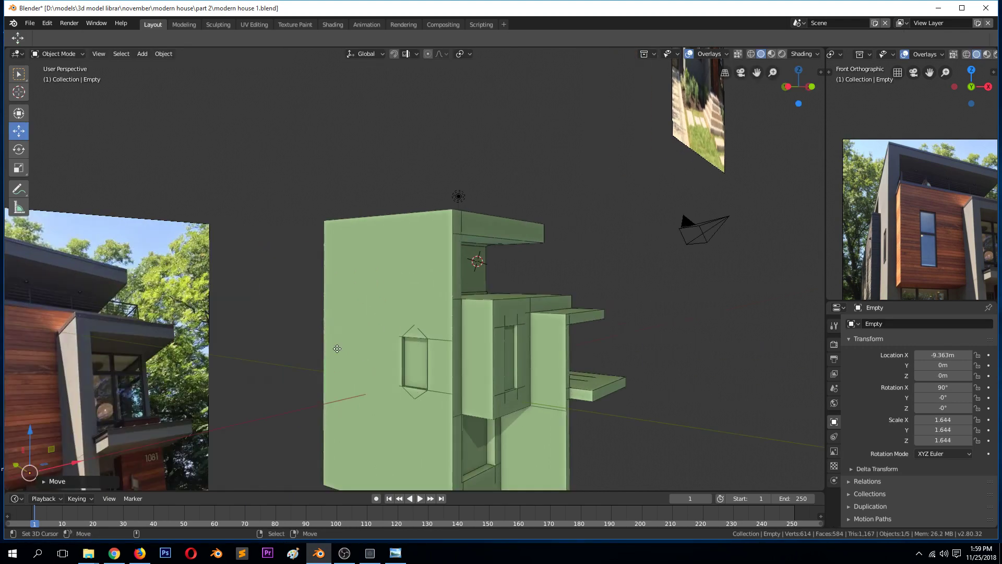
pyautogui.click(397, 554)
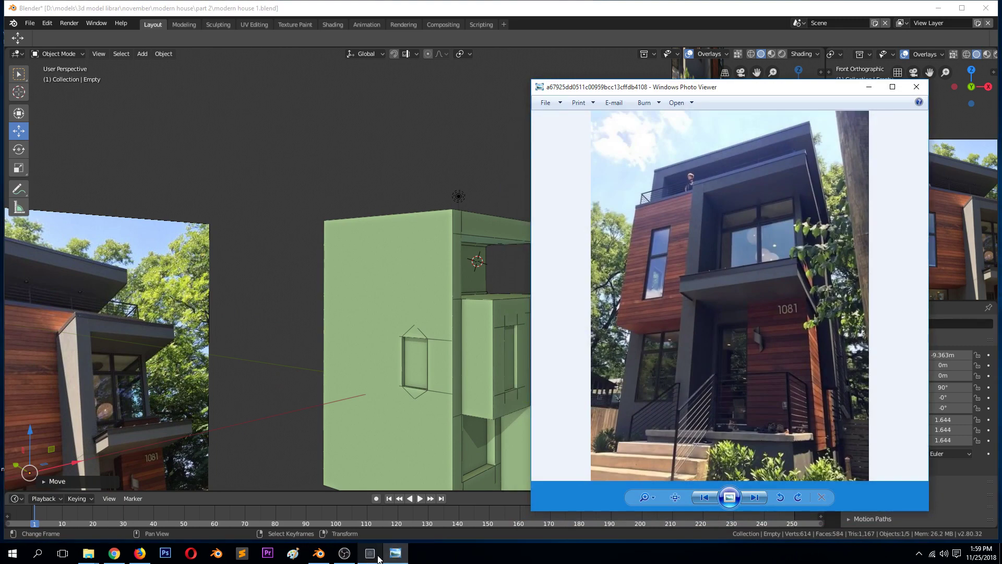
pyautogui.click(88, 553)
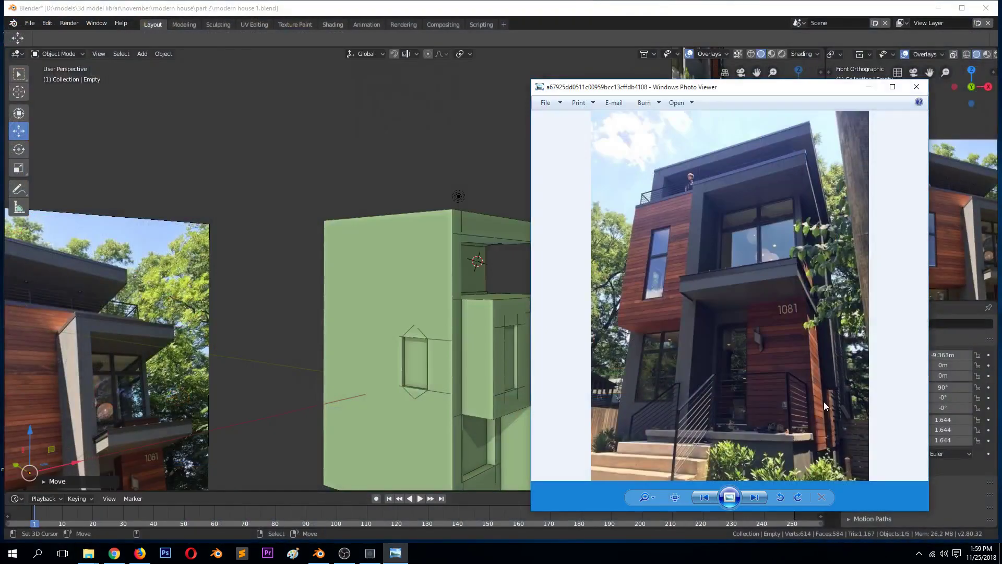
pyautogui.click(941, 256)
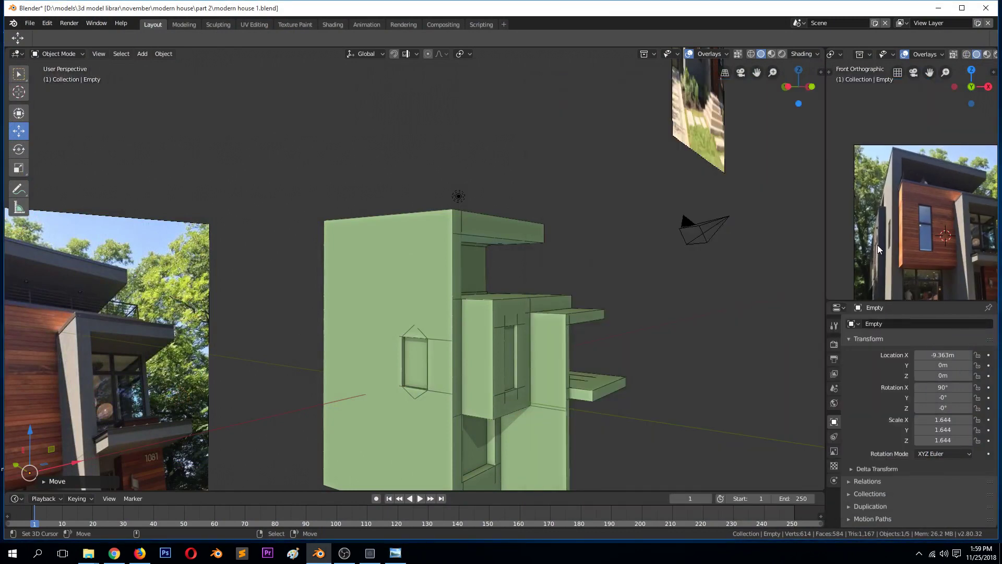
# - Select the house and add a vertical edge loop across its front wall
pyautogui.scroll(-3, 130, 327)
pyautogui.scroll(1, 217, 374)
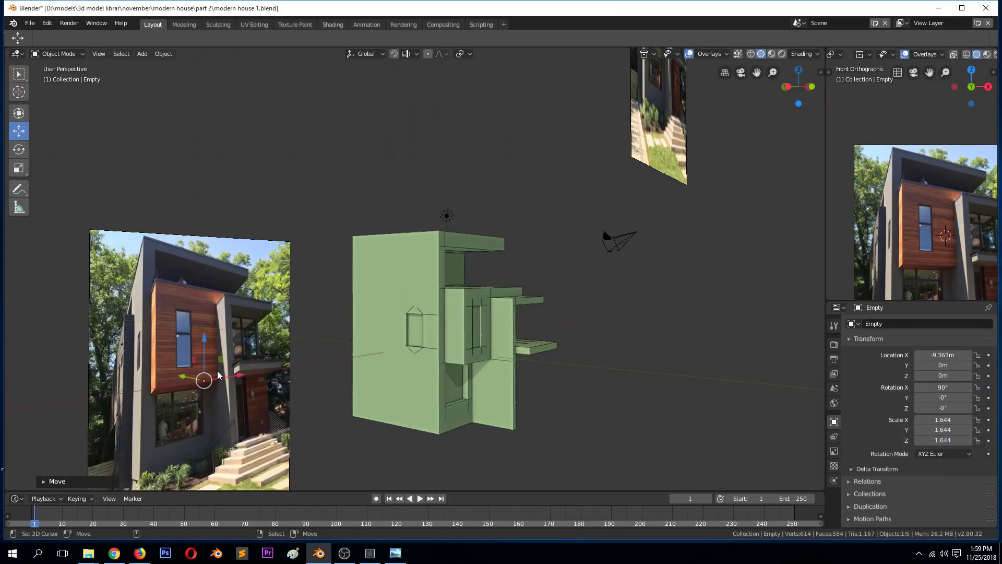
pyautogui.click(375, 360)
pyautogui.press('Tab')
pyautogui.scroll(2, 380, 391)
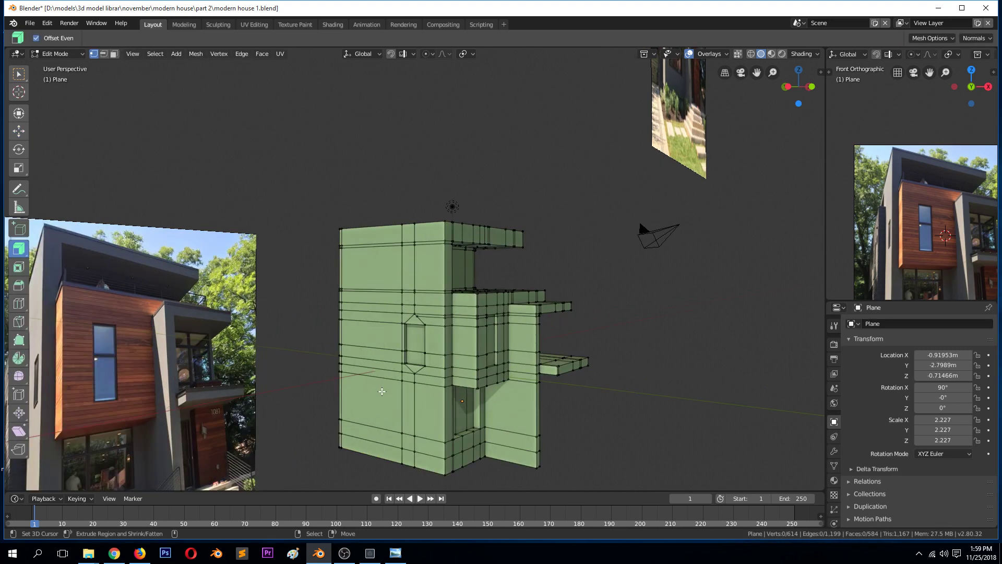
pyautogui.hotkey('ctrl', 'r')
pyautogui.click(380, 392)
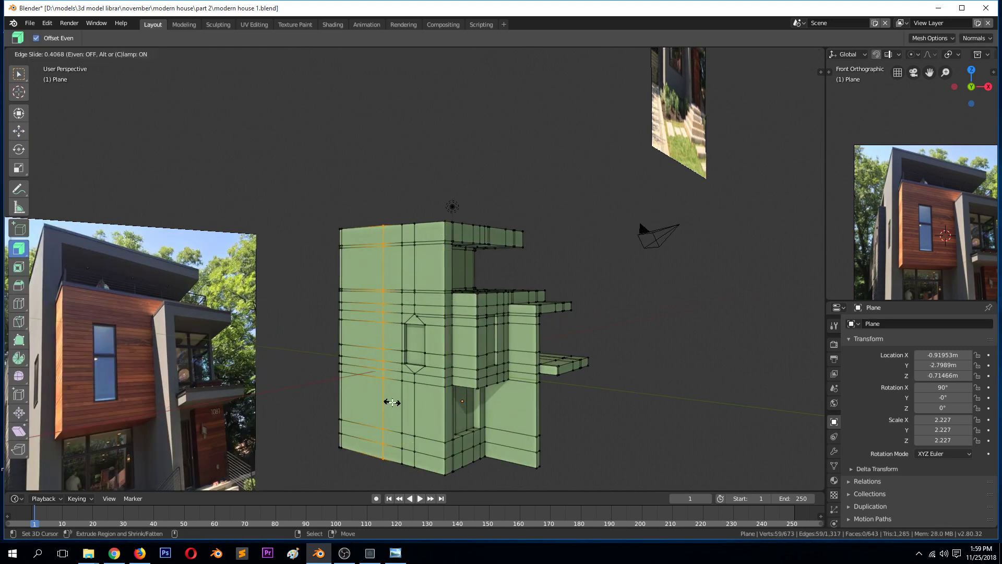
pyautogui.click(392, 402)
# - Select the strip of lower left-front wall faces, painting in the left-side faces
pyautogui.press('2')
pyautogui.click(393, 444)
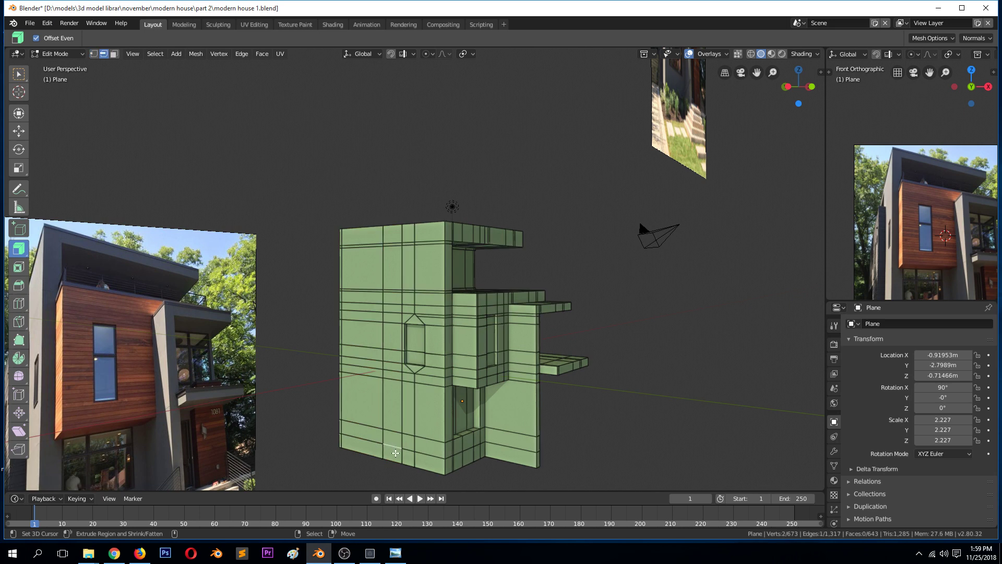
pyautogui.press('3')
pyautogui.click(395, 452)
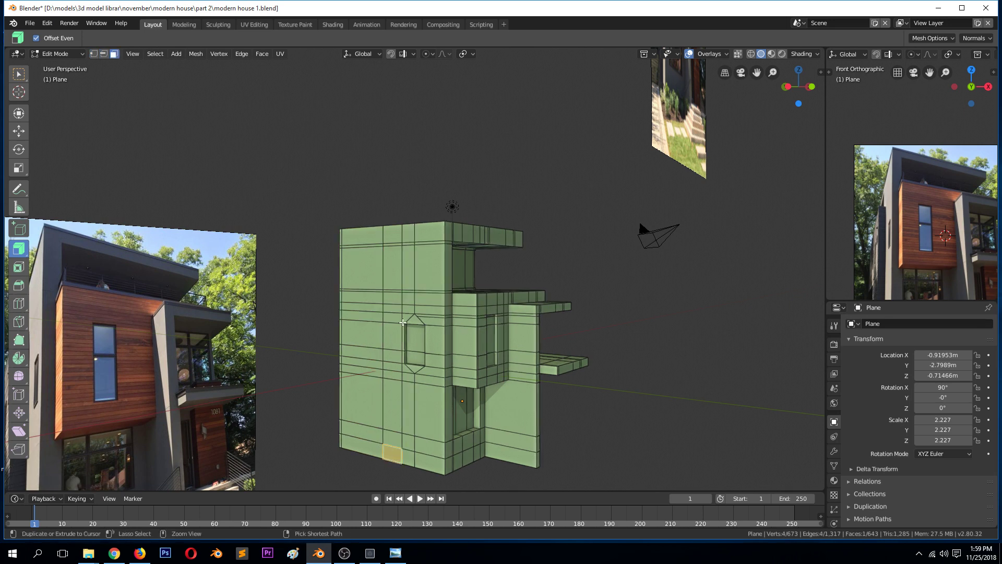
pyautogui.keyDown('ctrl'); pyautogui.click(391, 300); pyautogui.keyUp('ctrl')
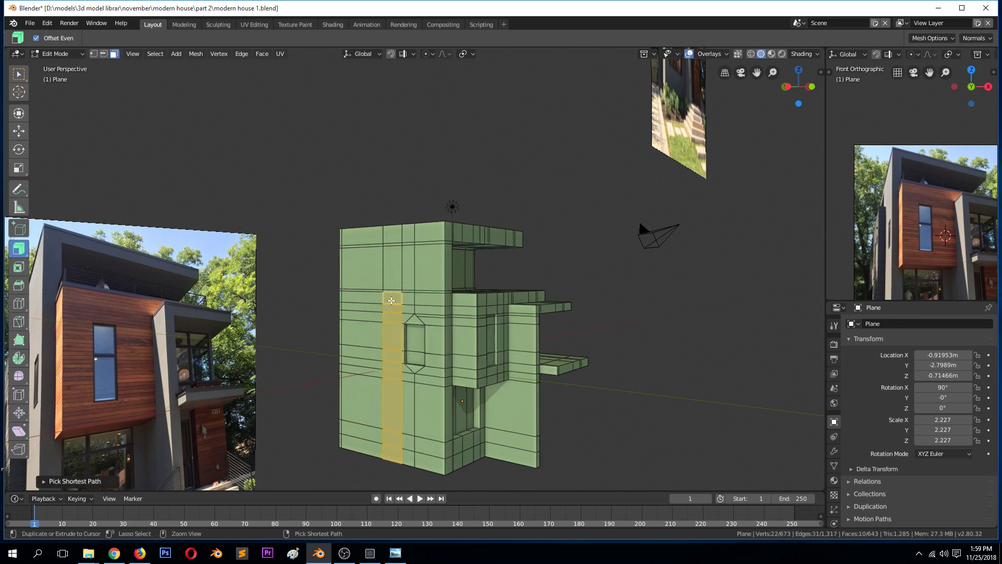
pyautogui.keyDown('ctrl'); pyautogui.click(341, 299); pyautogui.keyUp('ctrl')
pyautogui.scroll(2, 366, 359)
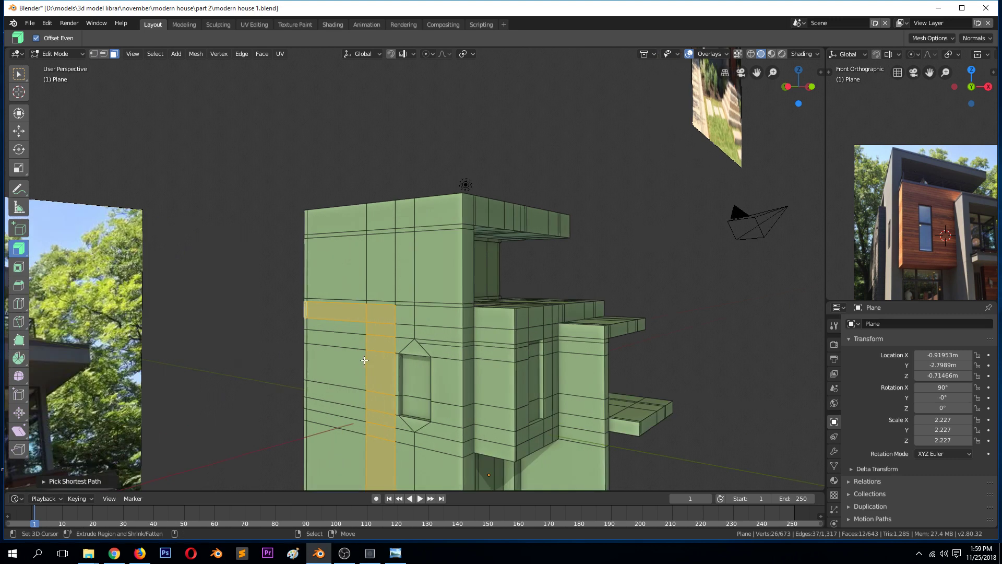
pyautogui.press('c')
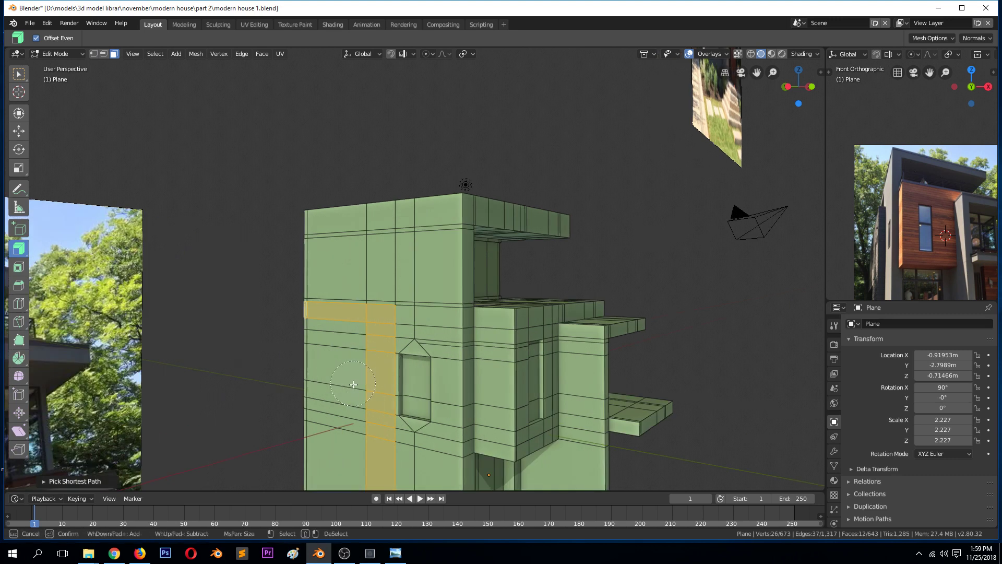
pyautogui.moveTo(349, 341)
pyautogui.mouseDown()
pyautogui.moveTo(330, 359)
pyautogui.moveTo(326, 345)
pyautogui.moveTo(319, 400)
pyautogui.mouseUp()
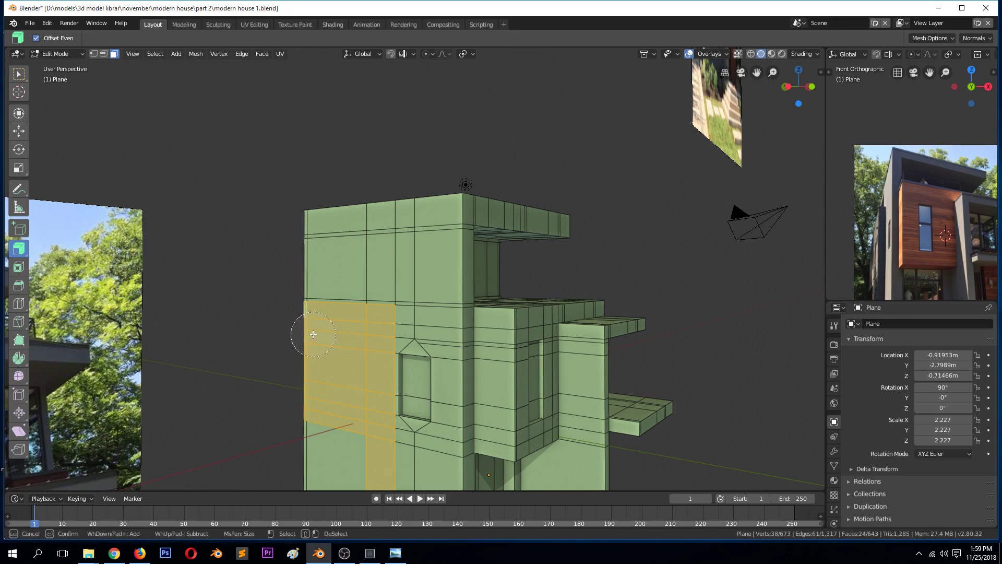
pyautogui.press('Return')
# - Extrude the selected faces outward as a raised panel and return to object mode
pyautogui.scroll(-3, 357, 407)
pyautogui.moveTo(356, 407); pyautogui.dragTo(381, 419, button='middle')
pyautogui.moveTo(405, 397); pyautogui.dragTo(396, 400)
pyautogui.press('Tab')
pyautogui.hotkey('alt', 'a')
pyautogui.moveTo(431, 378); pyautogui.dragTo(399, 312, button='middle')
pyautogui.scroll(2, 396, 310)
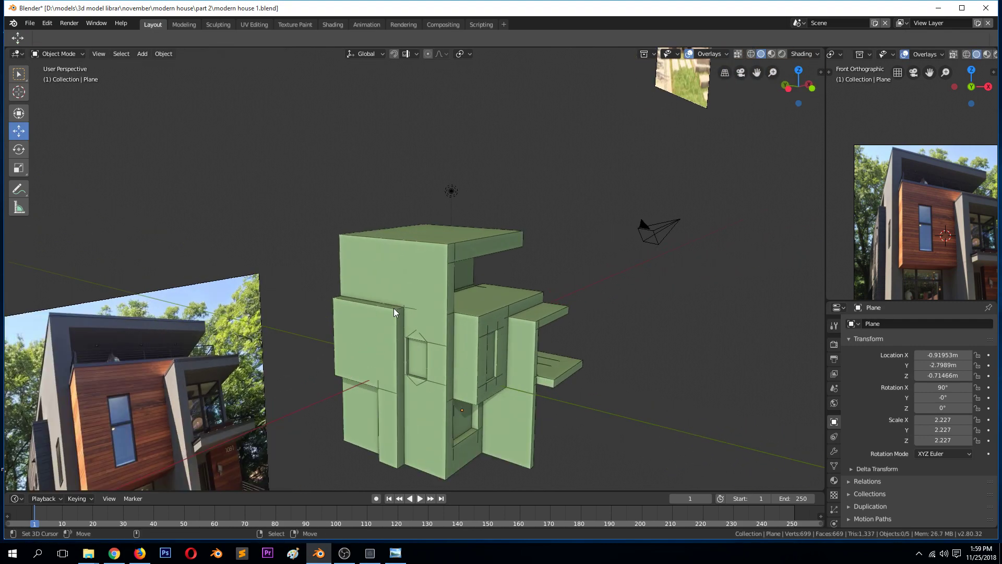
# - Save the file, enter edit mode on the house, and select two upper-left wall faces
pyautogui.hotkey('ctrl', 's')
pyautogui.click(411, 286)
pyautogui.scroll(2, 384, 280)
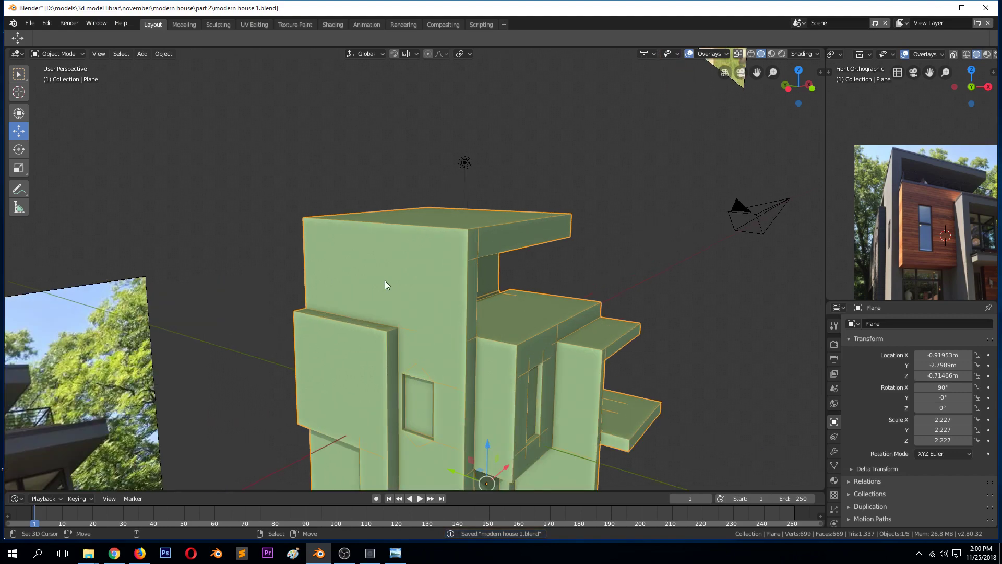
pyautogui.press('Tab')
pyautogui.hotkey('alt', 'a')
pyautogui.moveTo(385, 284)
pyautogui.mouseDown(button='middle')
pyautogui.moveTo(304, 284)
pyautogui.moveTo(371, 293)
pyautogui.mouseUp(button='middle')
pyautogui.click(333, 273)
pyautogui.keyDown('shift'); pyautogui.click(372, 288); pyautogui.keyUp('shift')
# - Inspect the upper wall in see-through wireframe from the side, then return to solid shading
pyautogui.press('z')
pyautogui.click(280, 288)
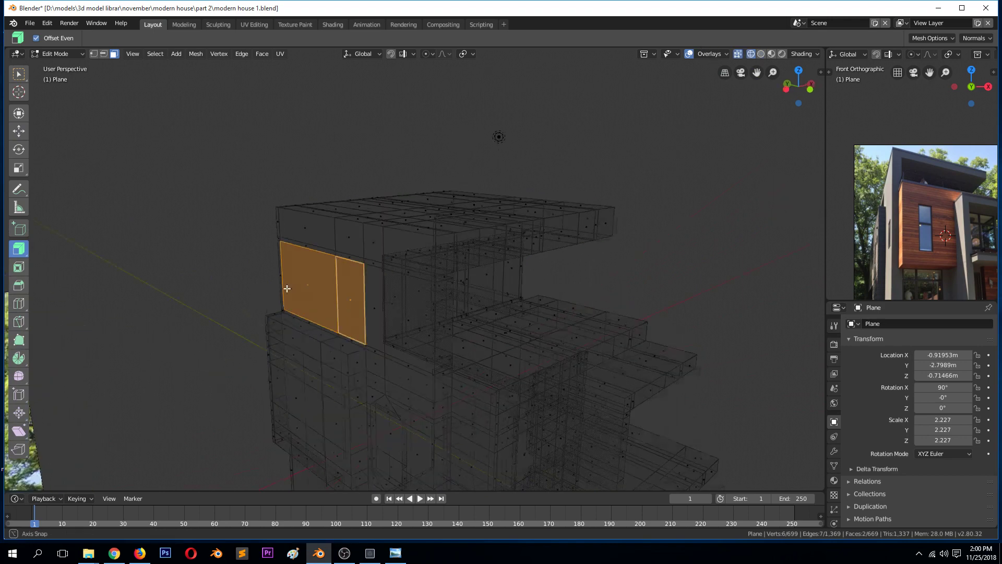
pyautogui.moveTo(280, 288); pyautogui.dragTo(158, 245, button='middle')
pyautogui.scroll(6, 259, 250)
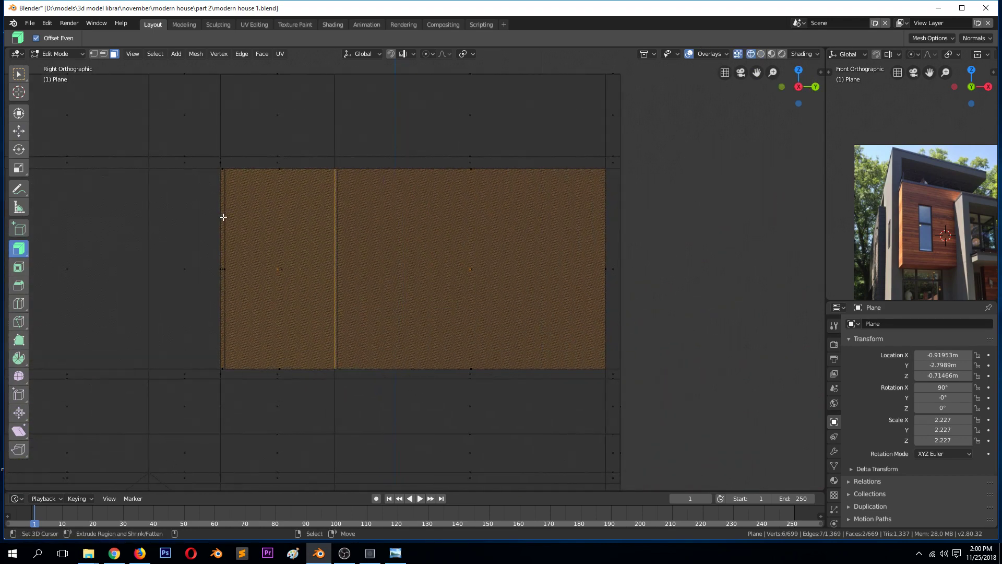
pyautogui.moveTo(225, 216)
pyautogui.mouseDown(button='middle')
pyautogui.moveTo(392, 249)
pyautogui.moveTo(435, 277)
pyautogui.mouseUp(button='middle')
pyautogui.press('z')
pyautogui.click(421, 269)
# - Select the vertical dividing edge path and slide it left about 0.13 m
pyautogui.press('1')
pyautogui.click(471, 238)
pyautogui.keyDown('ctrl'); pyautogui.click(469, 383); pyautogui.keyUp('ctrl')
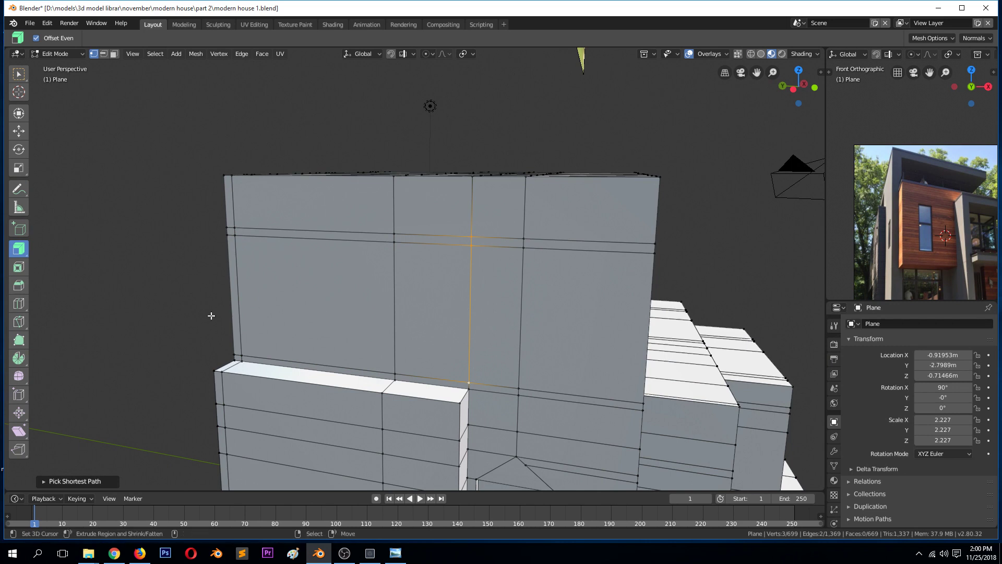
pyautogui.click(19, 130)
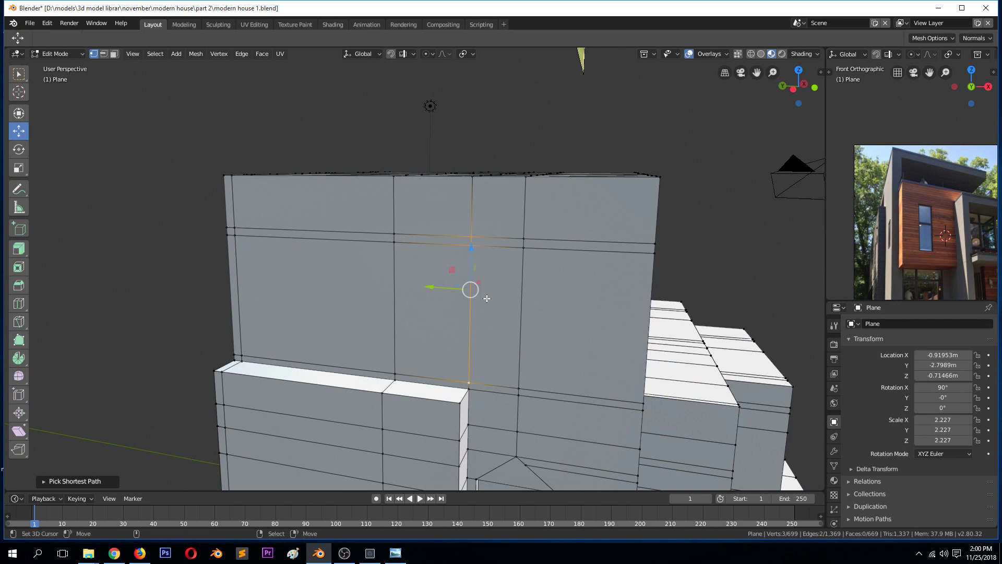
pyautogui.moveTo(441, 285); pyautogui.dragTo(428, 280)
# - Inset the narrow wall face and the left wall face together, then leave edit mode
pyautogui.press('3')
pyautogui.click(434, 282)
pyautogui.keyDown('shift'); pyautogui.click(334, 297); pyautogui.keyUp('shift')
pyautogui.moveTo(334, 298); pyautogui.dragTo(401, 303, button='middle')
pyautogui.press('i')
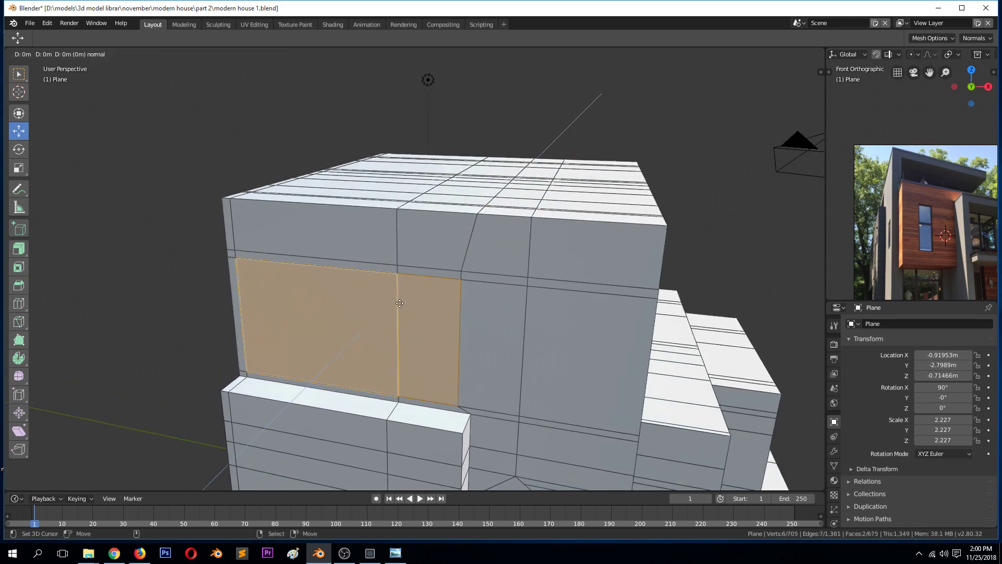
pyautogui.click(468, 339)
pyautogui.press('Tab')
# - Deselect the house, save the file, and orbit to a frontal view
pyautogui.scroll(-5, 467, 342)
pyautogui.moveTo(468, 343); pyautogui.dragTo(447, 331, button='middle')
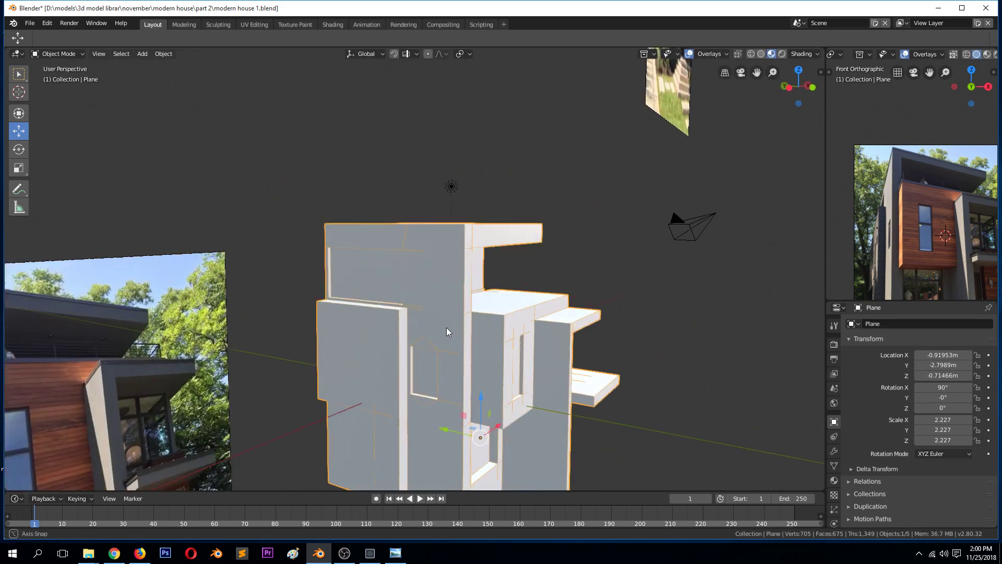
pyautogui.click(761, 53)
pyautogui.hotkey('alt', 'a')
pyautogui.moveTo(507, 240); pyautogui.dragTo(473, 221, button='middle')
pyautogui.scroll(-3, 472, 221)
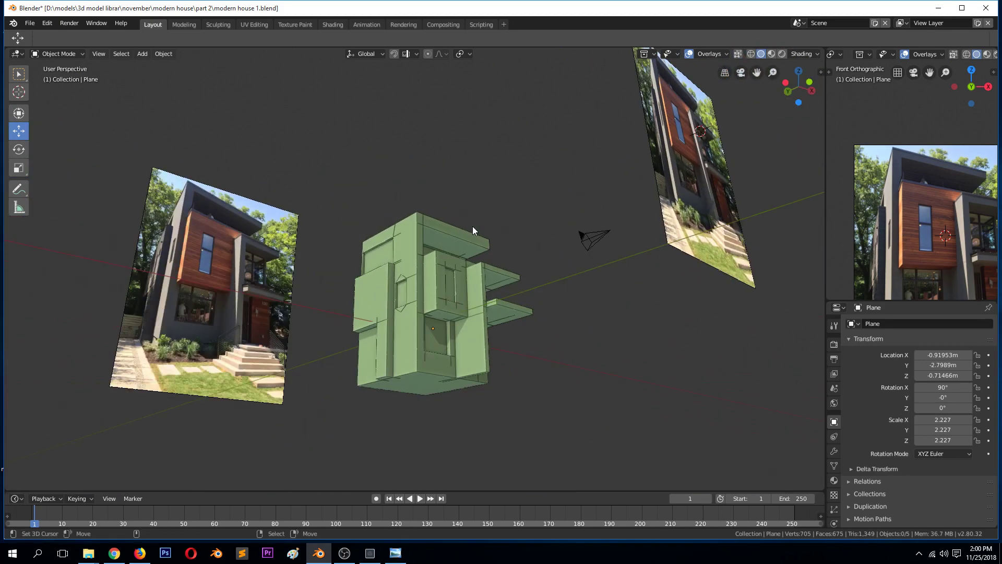
pyautogui.hotkey('ctrl', 's')
pyautogui.scroll(1, 464, 282)
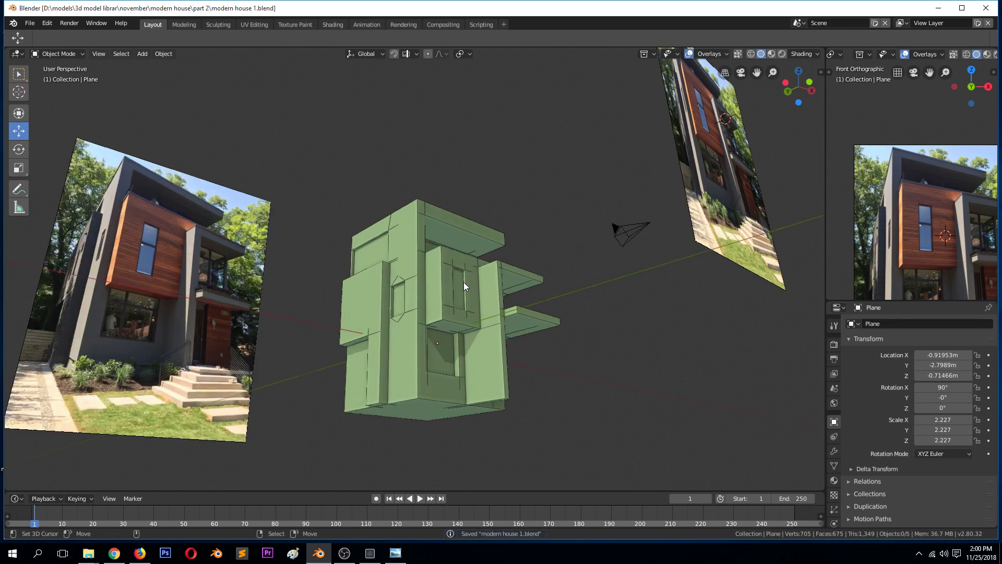
pyautogui.moveTo(463, 283); pyautogui.dragTo(405, 322, button='middle')
pyautogui.scroll(3, 405, 322)
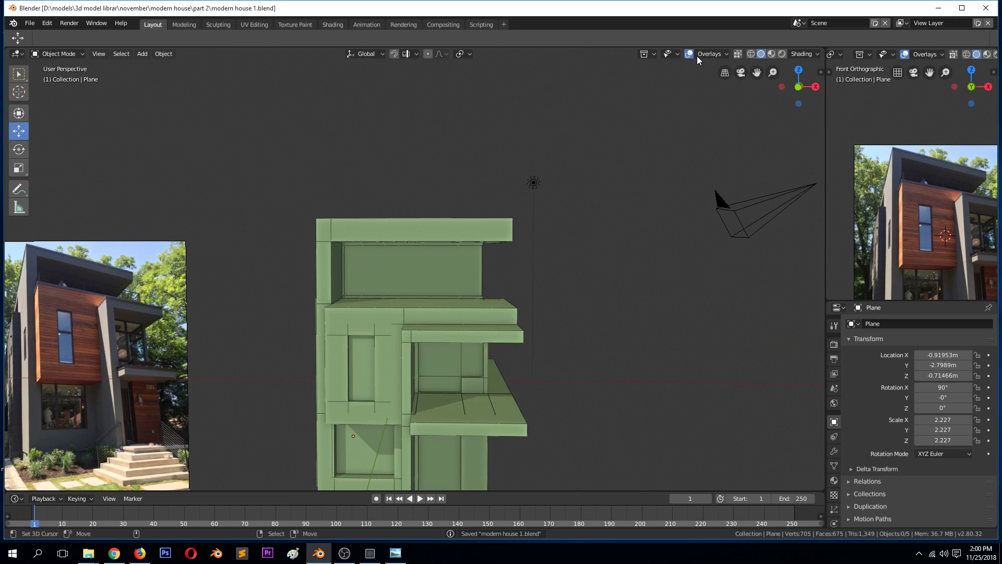
# - Turn off the Wireframe overlay and save the file again
pyautogui.click(726, 54)
pyautogui.click(649, 230)
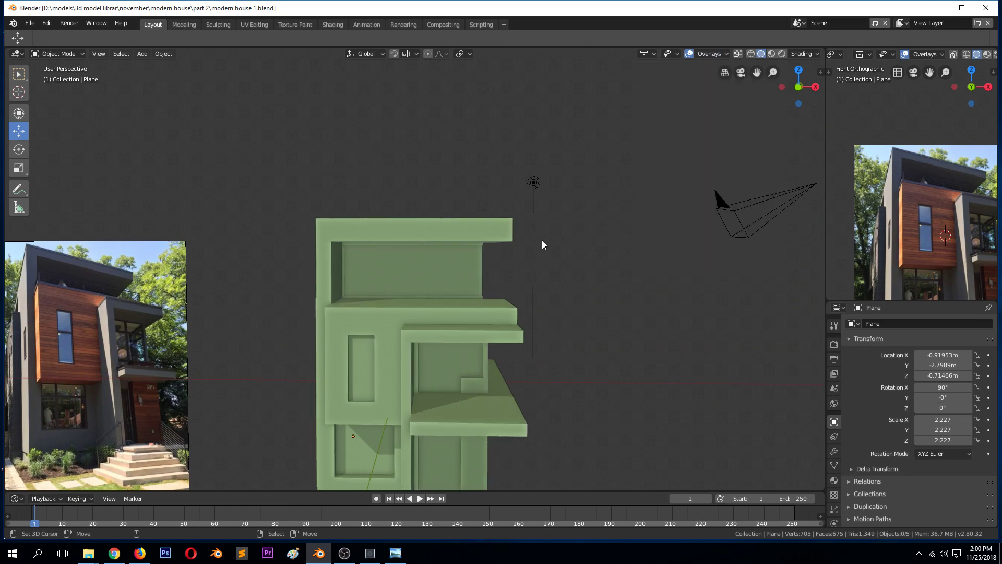
pyautogui.hotkey('ctrl', 's')
pyautogui.scroll(-1, 559, 236)
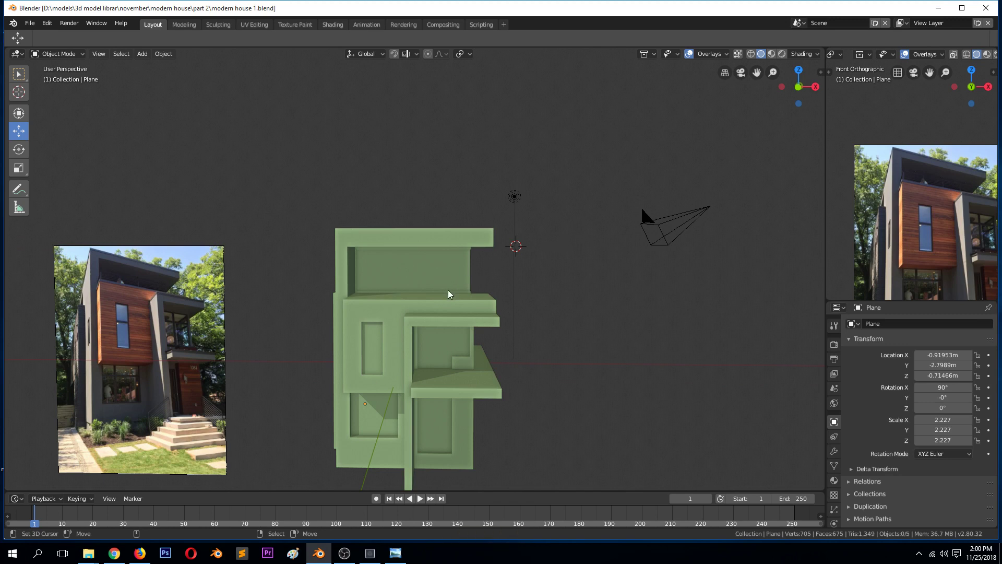
# - Place the 3D cursor beside the house and switch to front orthographic view
pyautogui.keyDown('shift'); pyautogui.rightClick(480, 336); pyautogui.keyUp('shift')
pyautogui.press('KP_1')
pyautogui.press('KP_5')
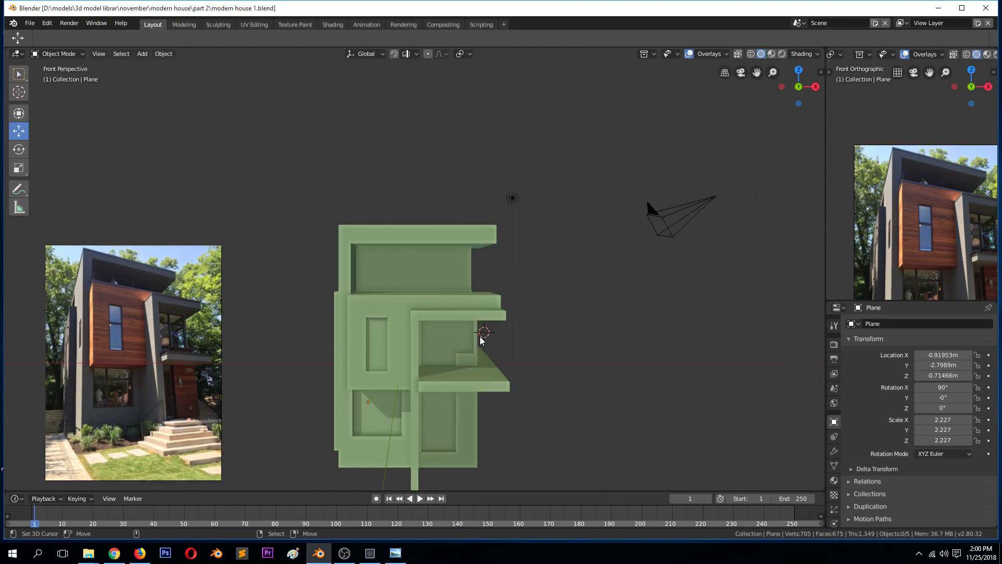
pyautogui.press('KP_5')
pyautogui.scroll(5, 191, 353)
pyautogui.scroll(-5, 199, 354)
# - Move the reference-photo empty up and closer, to X -4.7715 m, Z 1.6068 m
pyautogui.click(113, 352)
pyautogui.moveTo(140, 346); pyautogui.dragTo(256, 293)
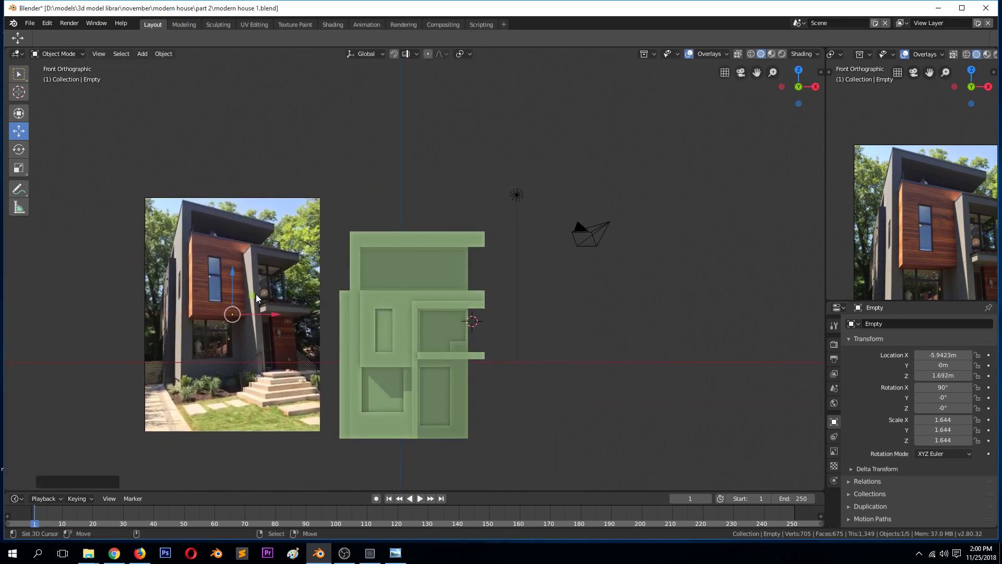
pyautogui.scroll(6, 208, 259)
pyautogui.scroll(-3, 192, 262)
pyautogui.moveTo(192, 263); pyautogui.dragTo(249, 267)
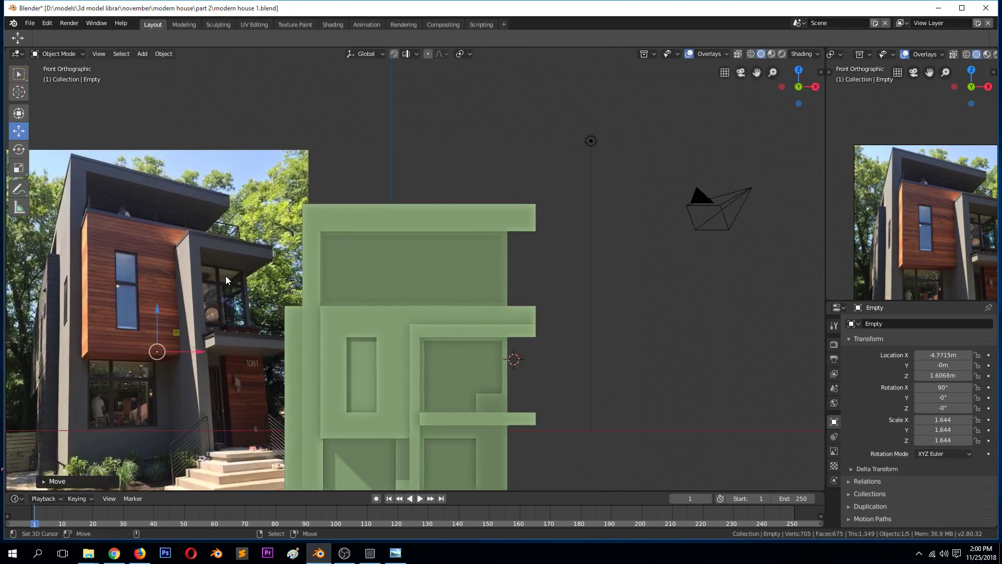
pyautogui.scroll(2, 163, 275)
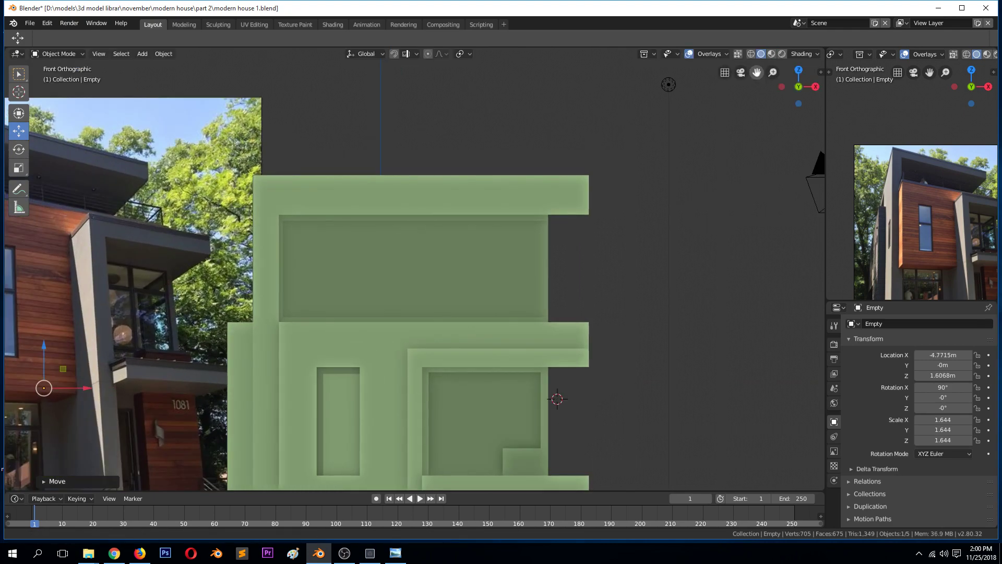
pyautogui.scroll(2, 109, 252)
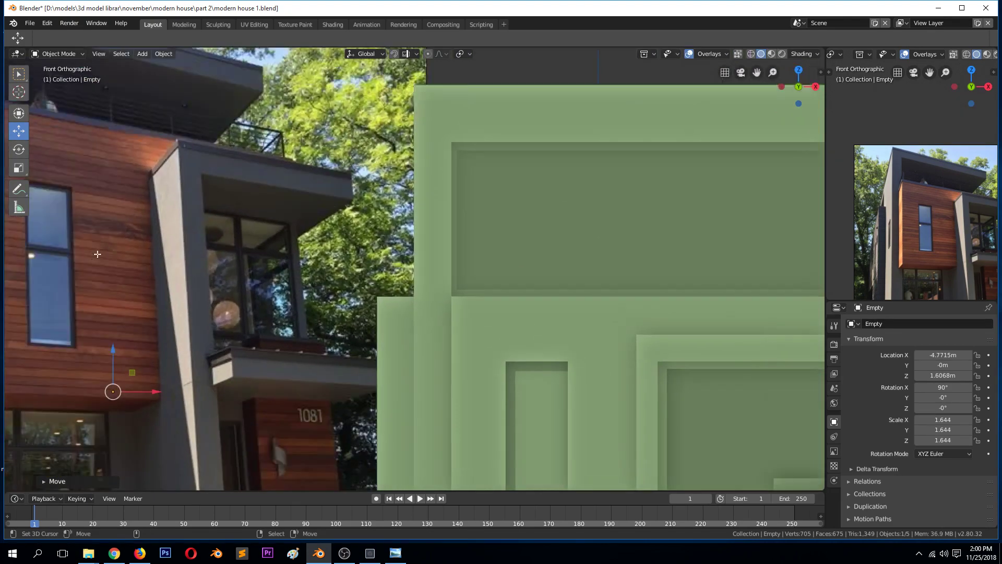
# - Zoom into the house photo's upper window in Photo Viewer, then resume orbiting the Blender model
pyautogui.click(395, 552)
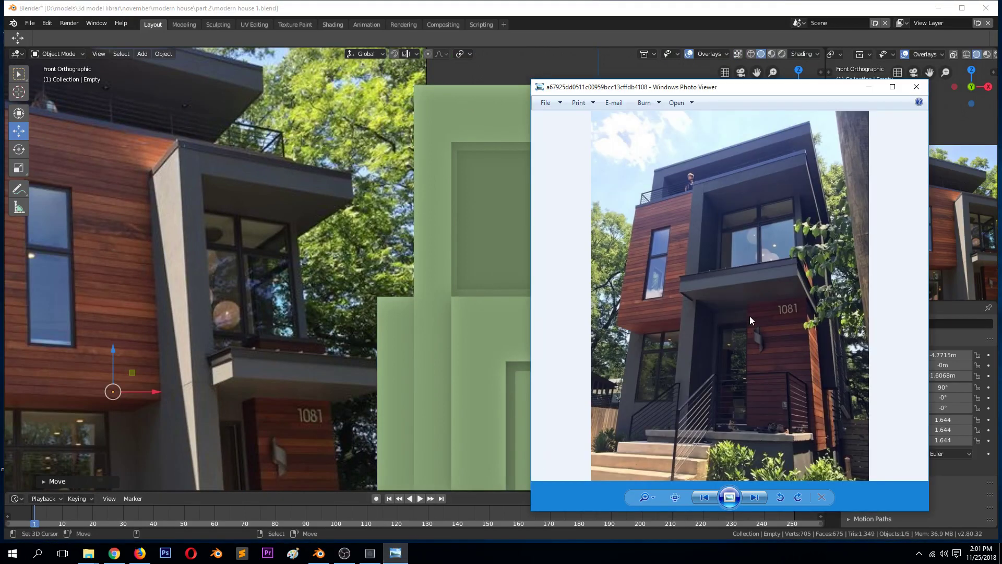
pyautogui.scroll(5, 753, 309)
pyautogui.moveTo(762, 238); pyautogui.dragTo(763, 283)
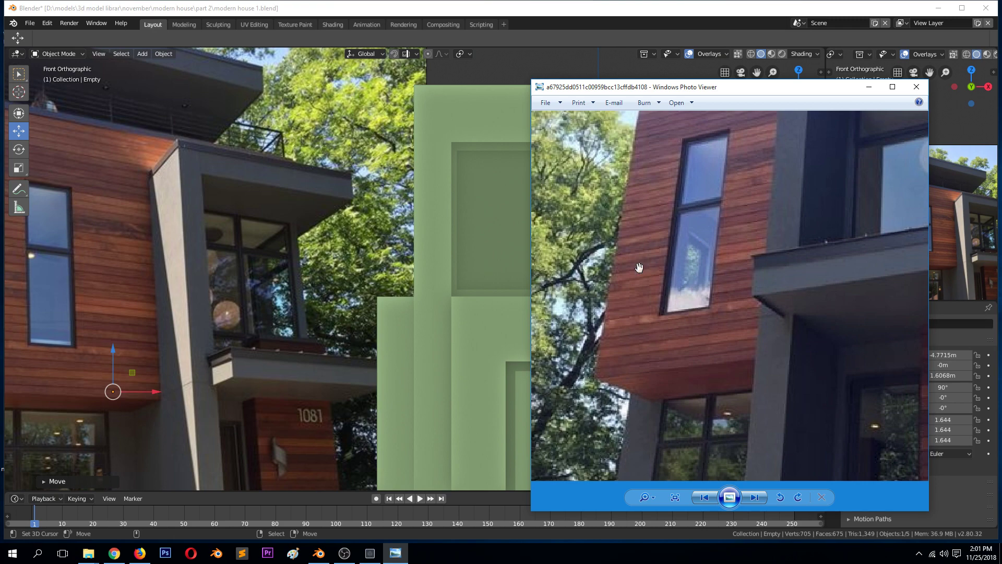
pyautogui.moveTo(458, 234); pyautogui.dragTo(568, 276, button='middle')
pyautogui.scroll(4, 879, 231)
pyautogui.moveTo(933, 77); pyautogui.dragTo(934, 20)
# - Save, then select the loop of house faces lining the upper window recess
pyautogui.hotkey('alt', 'a')
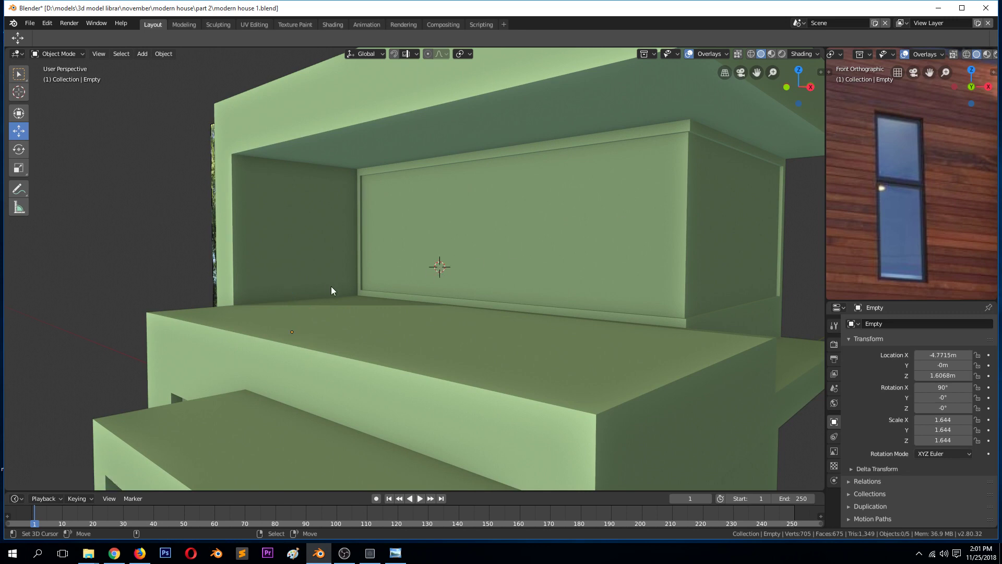
pyautogui.hotkey('ctrl', 's')
pyautogui.press('KP_1')
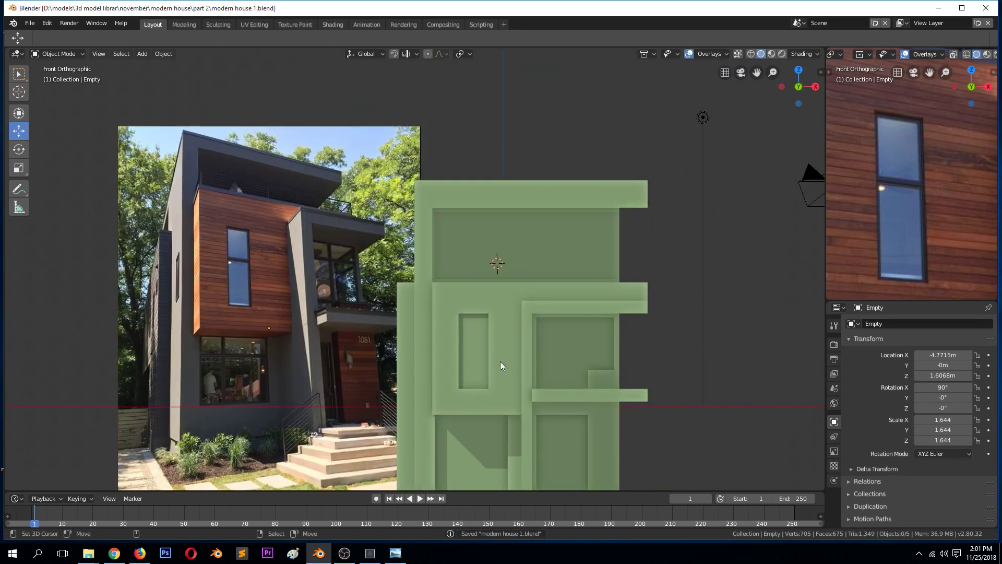
pyautogui.click(500, 361)
pyautogui.press('Tab')
pyautogui.moveTo(476, 339); pyautogui.dragTo(496, 295, button='middle')
pyautogui.scroll(5, 488, 313)
pyautogui.keyDown('alt'); pyautogui.click(646, 190); pyautogui.keyUp('alt')
pyautogui.keyDown('alt'); pyautogui.click(648, 179); pyautogui.keyUp('alt')
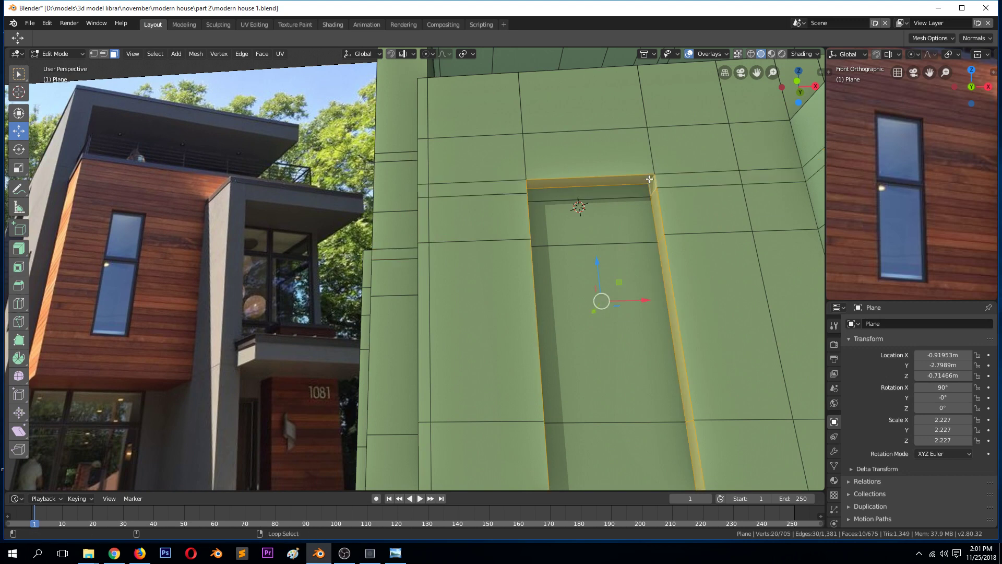
pyautogui.press('KP_Decimal')
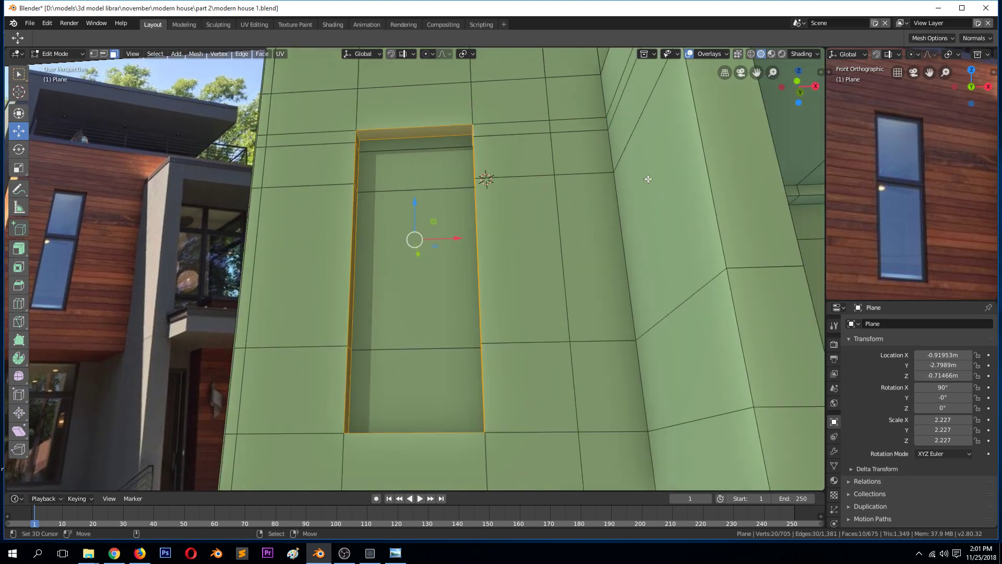
# - Duplicate the recess faces in place and separate them into a new object, Plane.001
pyautogui.hotkey('shift', 'd')
pyautogui.rightClick(647, 179)
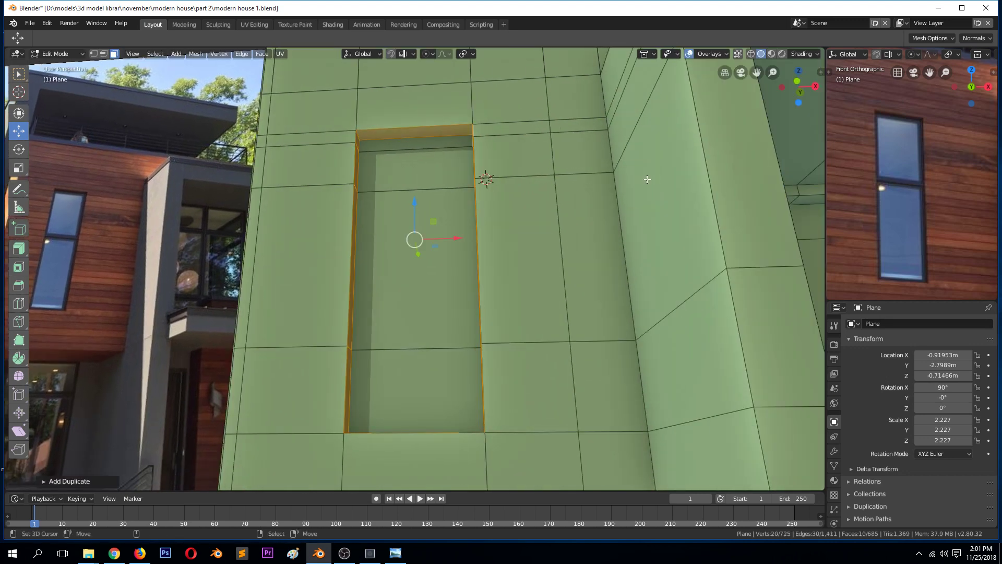
pyautogui.press('p')
pyautogui.click(647, 180)
pyautogui.press('Tab')
pyautogui.click(450, 133)
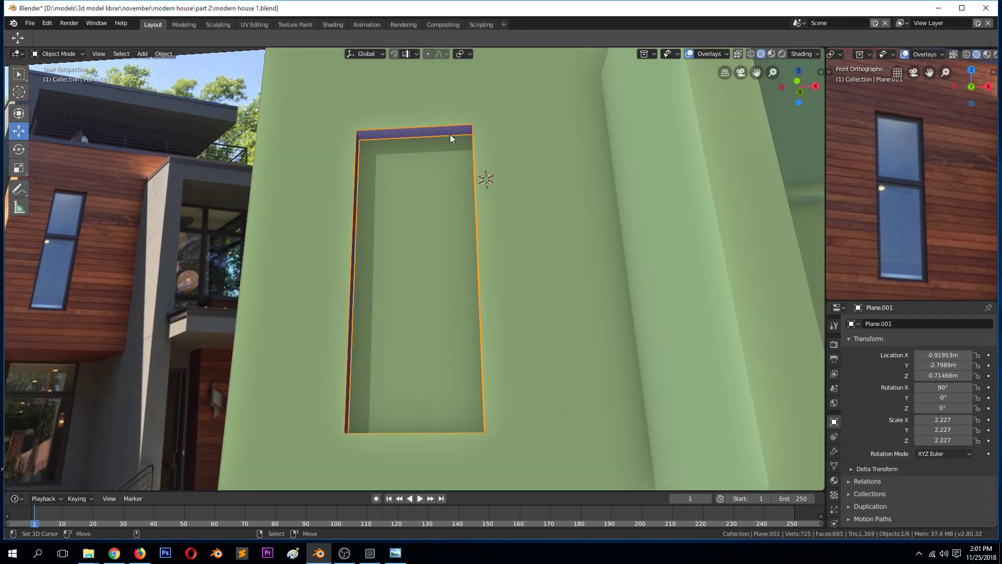
pyautogui.press('g')
pyautogui.rightClick(317, 221)
# - Cut and bevel a loop around Plane.001, then extrude its faces about 0.01 m along normals
pyautogui.press('Tab')
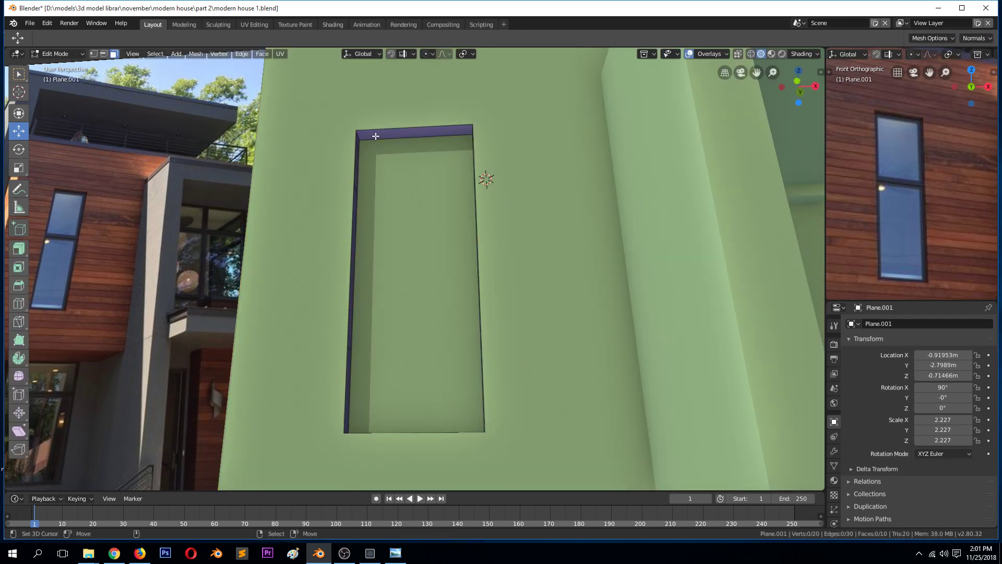
pyautogui.moveTo(374, 138)
pyautogui.mouseDown(button='middle')
pyautogui.moveTo(334, 137)
pyautogui.moveTo(364, 134)
pyautogui.mouseUp(button='middle')
pyautogui.hotkey('ctrl', 'r')
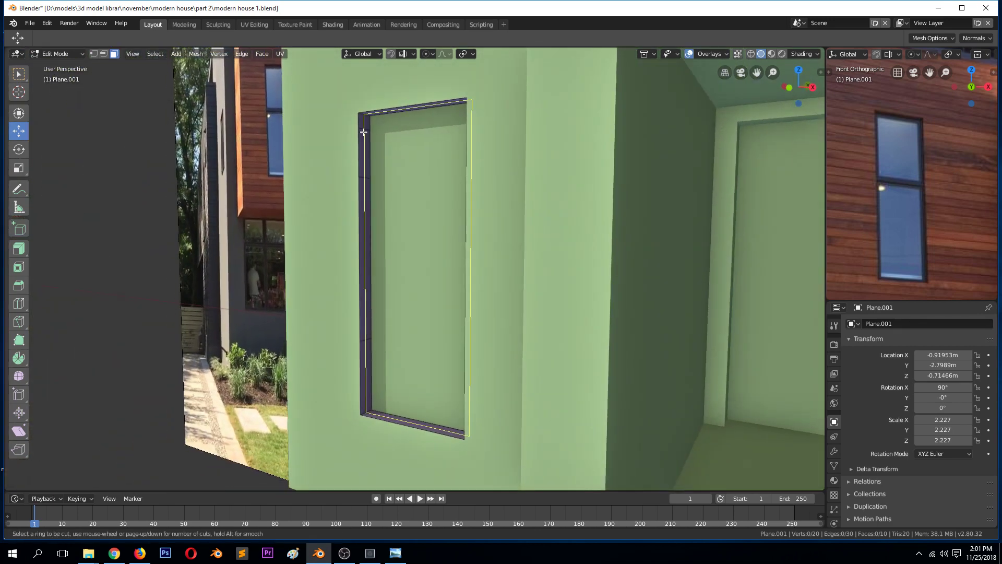
pyautogui.click(455, 222)
pyautogui.click(455, 221)
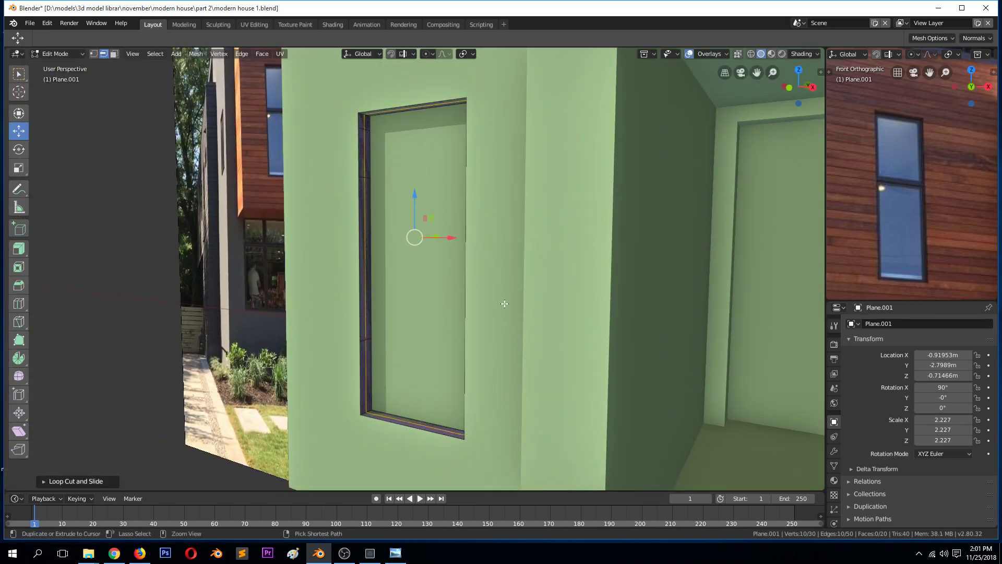
pyautogui.hotkey('ctrl', 'b')
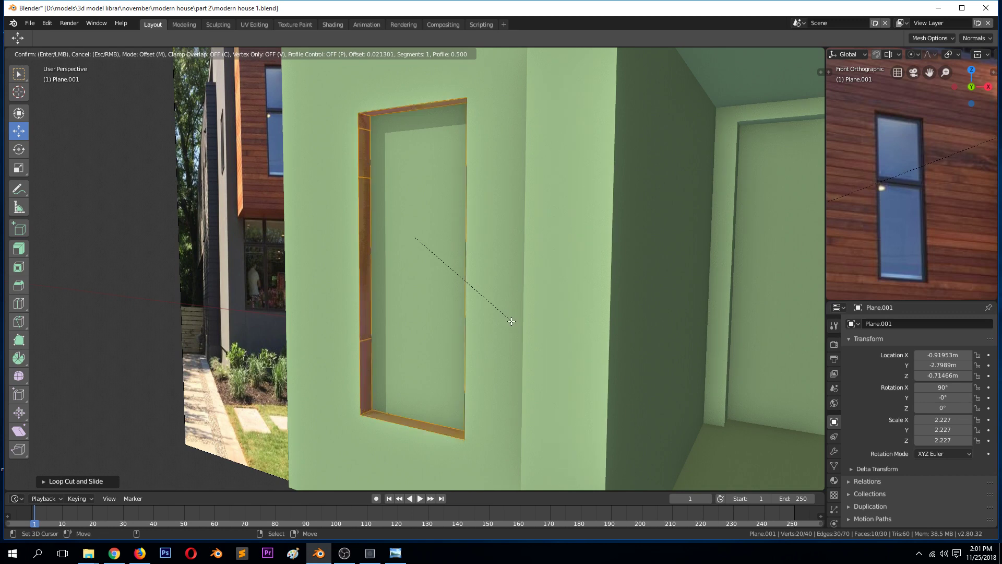
pyautogui.click(511, 319)
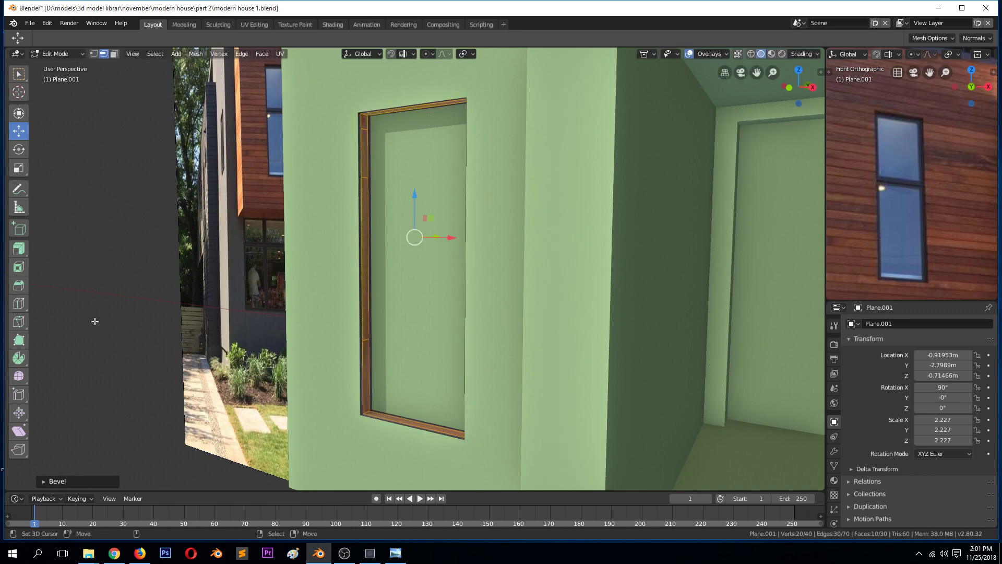
pyautogui.click(23, 254)
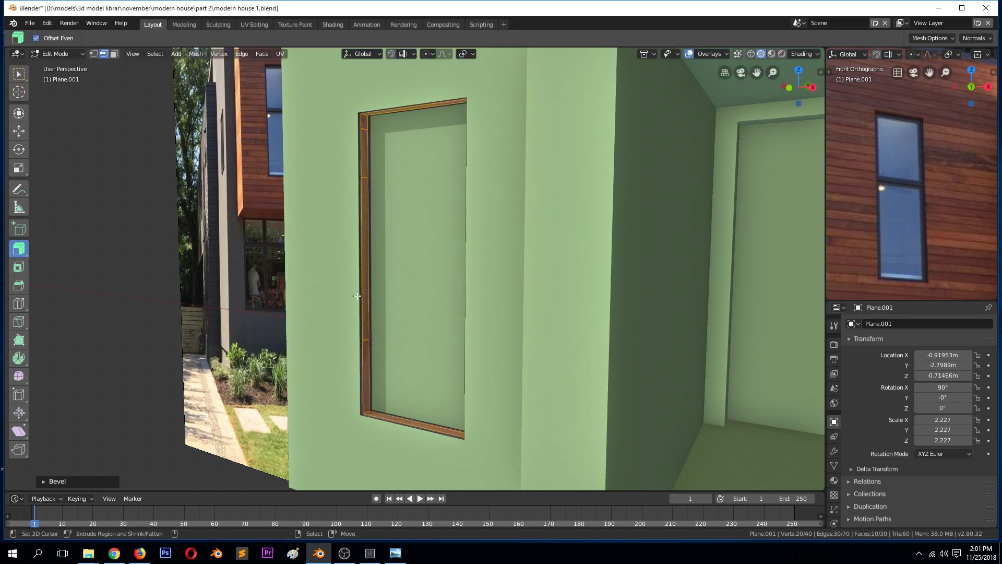
pyautogui.moveTo(364, 285); pyautogui.dragTo(367, 288)
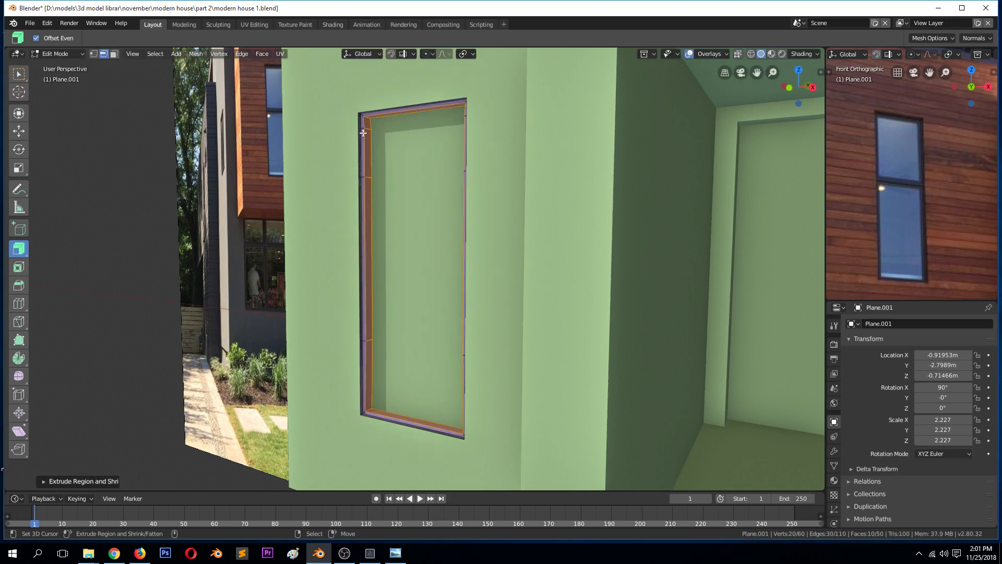
# - In front wireframe view, scale the frame's left-side vertices to zero along X so they line up vertically
pyautogui.press('KP_1')
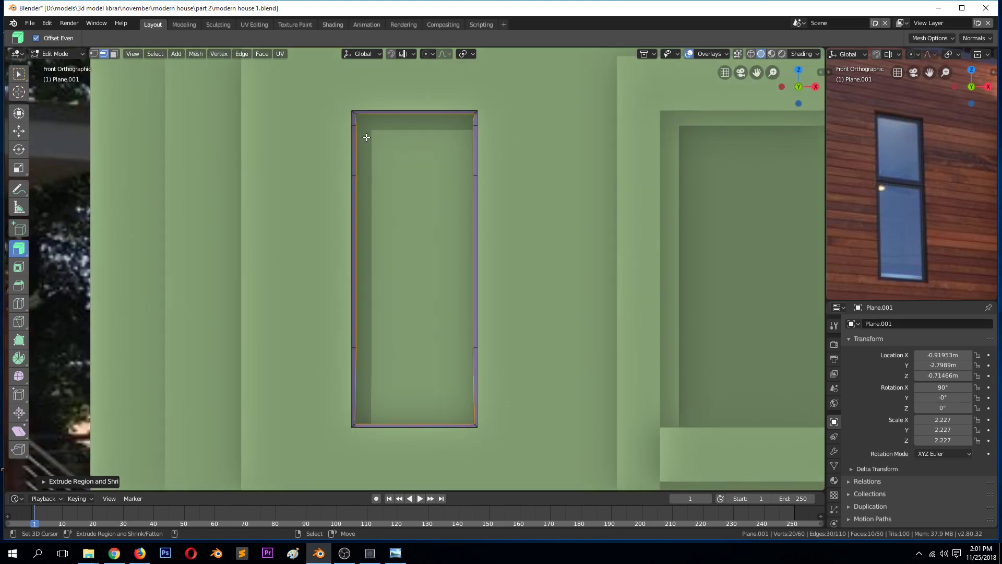
pyautogui.press('1')
pyautogui.press('z')
pyautogui.click(351, 130)
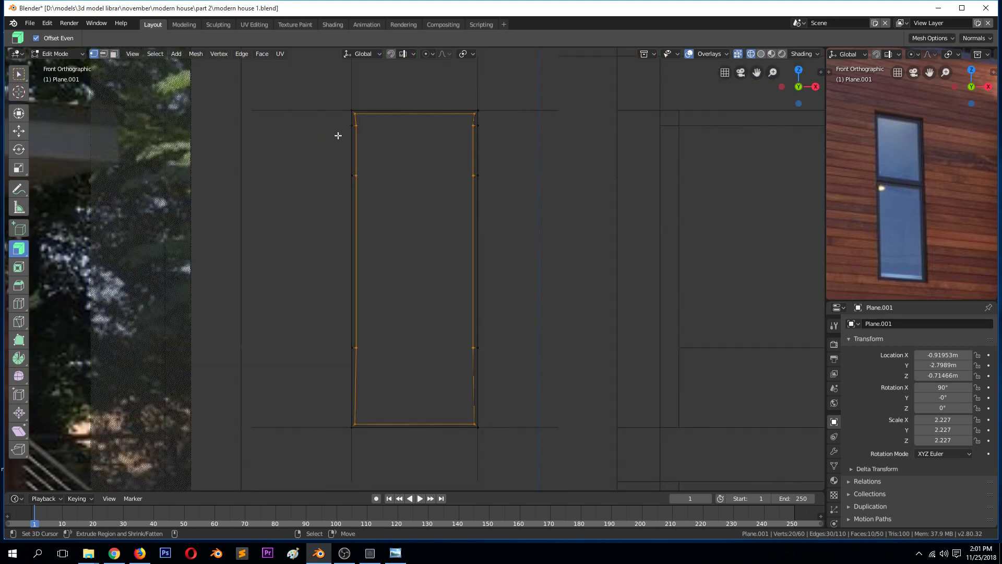
pyautogui.hotkey('alt', 'a')
pyautogui.press('b')
pyautogui.moveTo(353, 94); pyautogui.dragTo(369, 450)
pyautogui.press('s')
pyautogui.press('x')
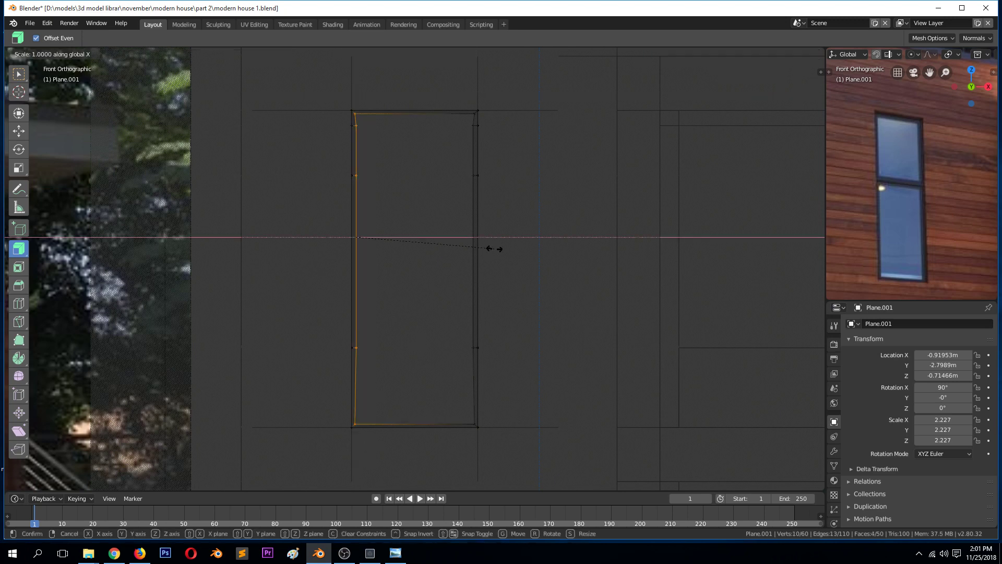
pyautogui.click(492, 248)
# - Flatten the right-side vertices to zero X scale, then return to Object Mode with solid shading
pyautogui.hotkey('alt', 'a')
pyautogui.press('b')
pyautogui.moveTo(460, 82); pyautogui.dragTo(478, 448)
pyautogui.press('s')
pyautogui.press('x')
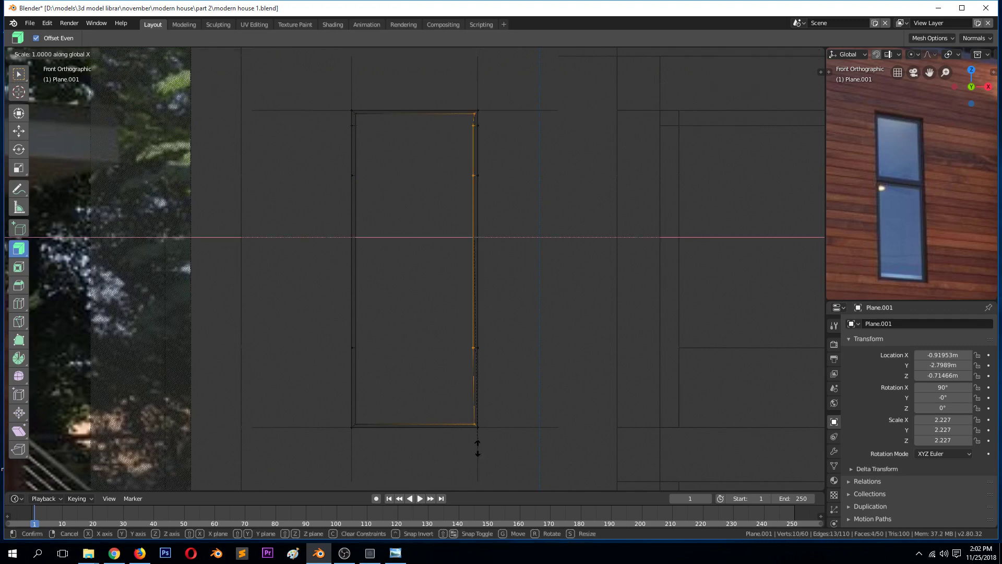
pyautogui.press('Return')
pyautogui.press('Tab')
pyautogui.hotkey('shift', 'z')
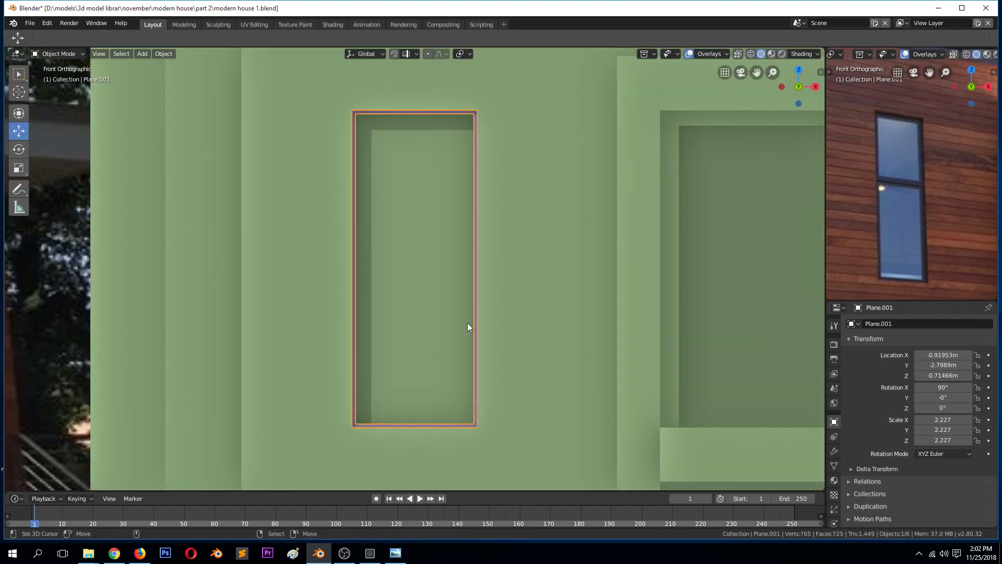
pyautogui.hotkey('alt', 'a')
pyautogui.moveTo(465, 320); pyautogui.dragTo(384, 344, button='middle')
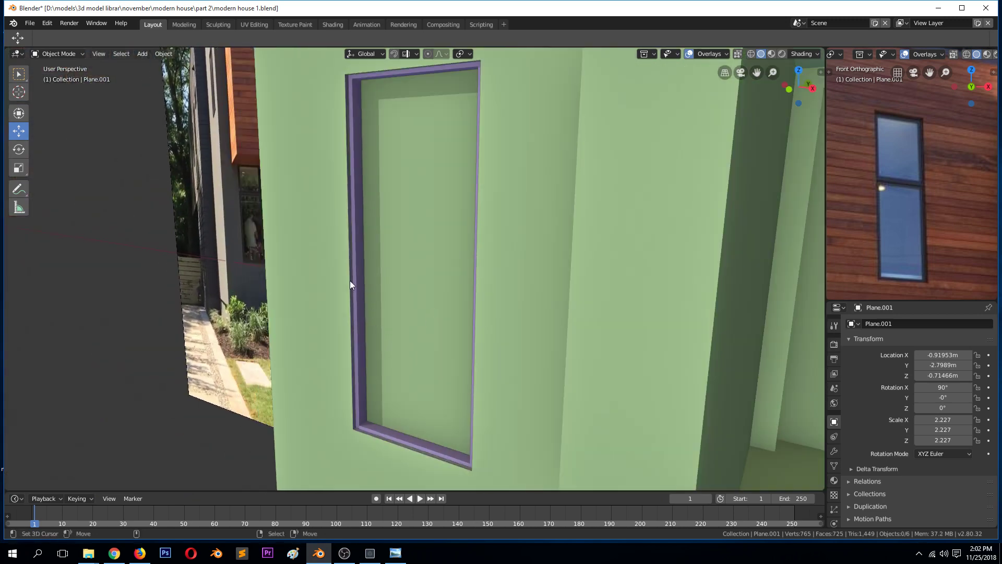
# - Select Plane.001 and set its origin to its geometry centre
pyautogui.click(353, 282)
pyautogui.click(363, 301)
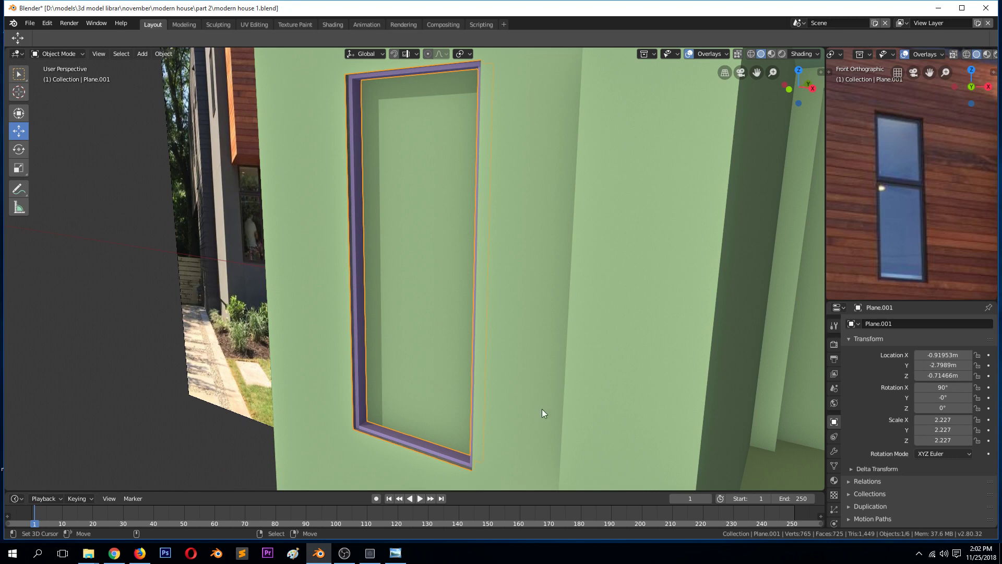
pyautogui.press('s')
pyautogui.press('Escape')
pyautogui.click(164, 54)
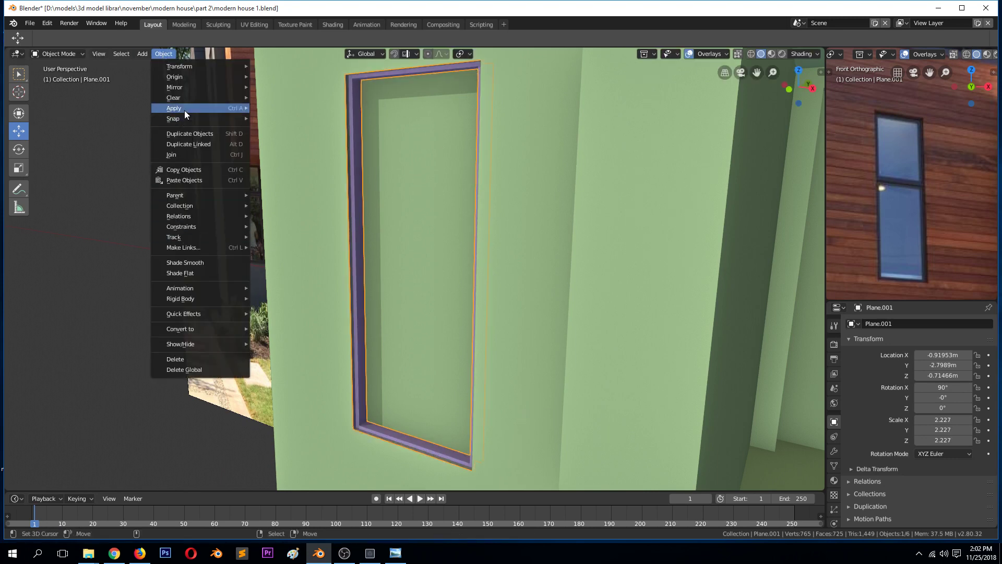
pyautogui.moveTo(208, 80)
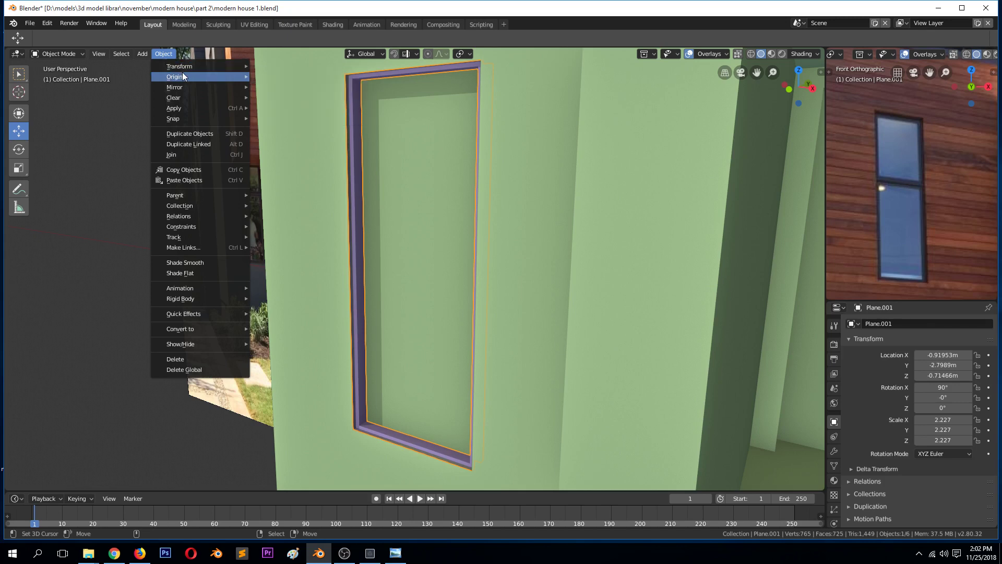
pyautogui.click(297, 88)
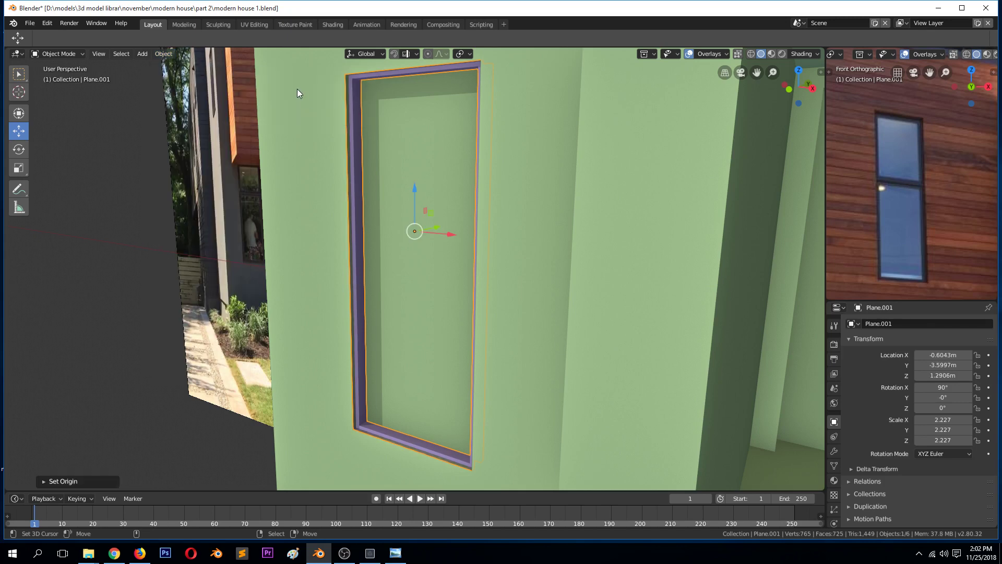
# - Scale the frame down from 2.227 to 2.152 so it fits inside the recess
pyautogui.press('s')
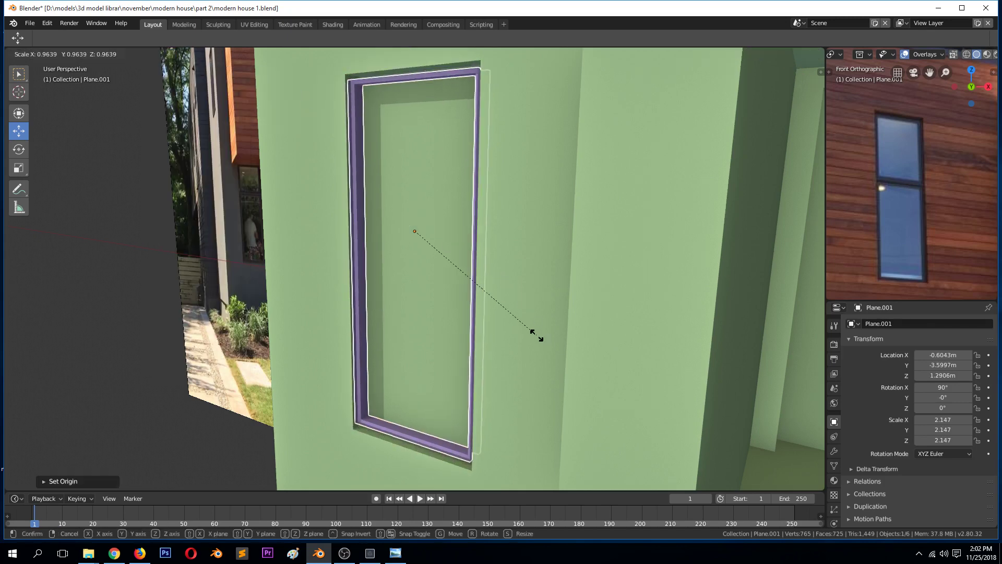
pyautogui.click(537, 336)
pyautogui.press('KP_1')
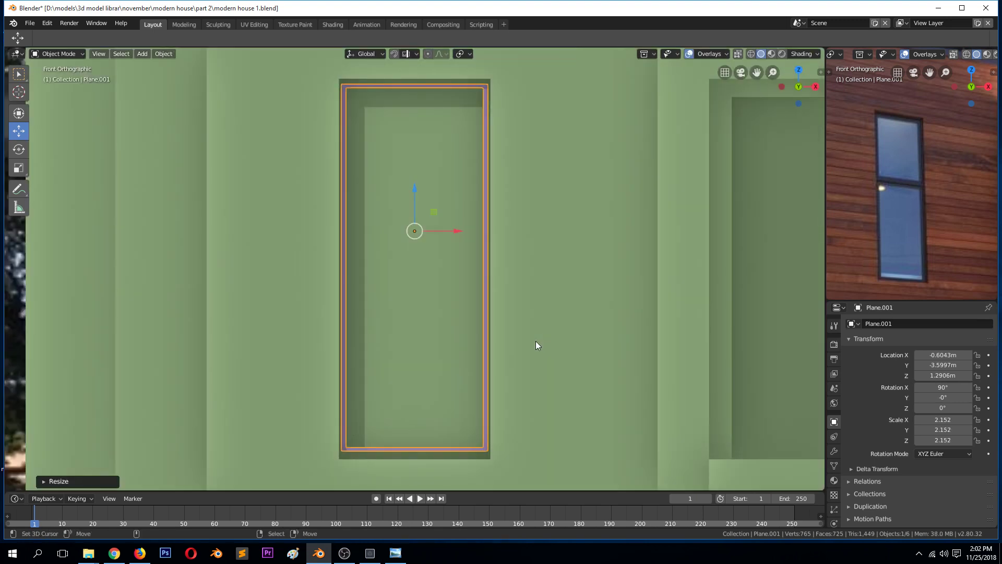
pyautogui.press('Tab')
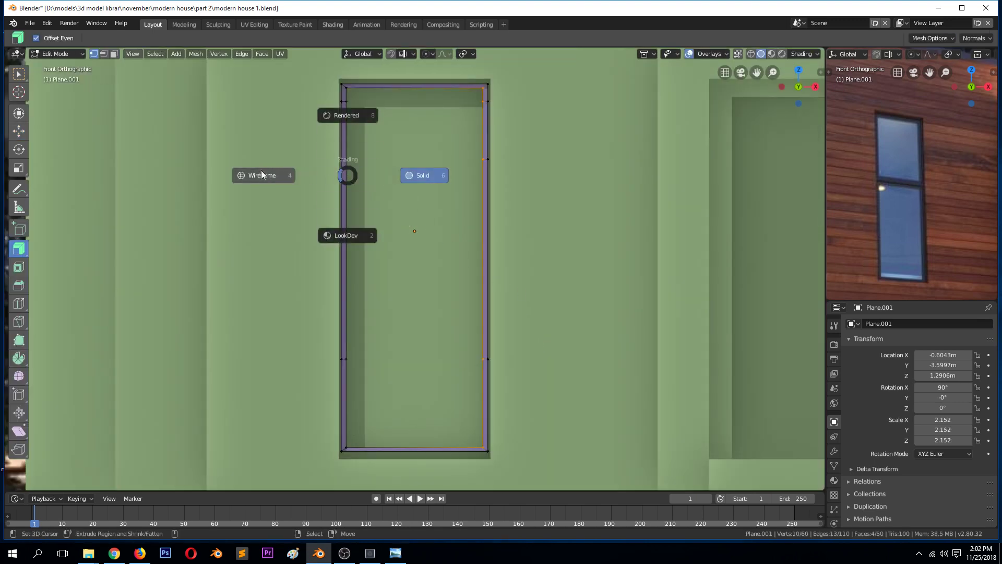
# - In wireframe, slide the frame's left-side vertices horizontally along X
pyautogui.click(262, 170)
pyautogui.hotkey('alt', 'a')
pyautogui.moveTo(320, 72); pyautogui.dragTo(373, 456)
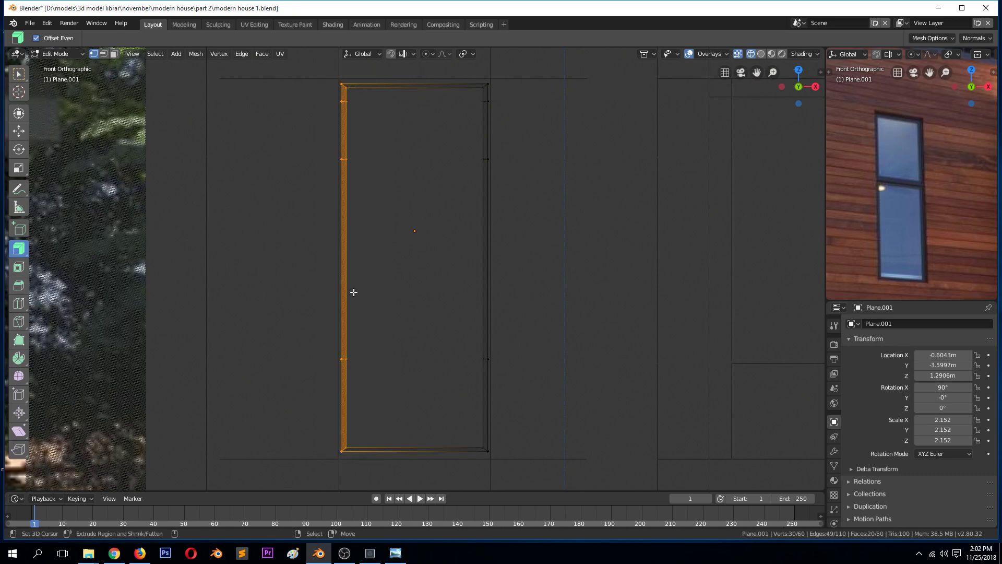
pyautogui.click(18, 131)
pyautogui.moveTo(374, 231); pyautogui.dragTo(375, 230)
pyautogui.hotkey('alt', 'a')
# - Shift the frame's right-side vertices about 0.015 m inward along X
pyautogui.press('b')
pyautogui.moveTo(468, 62); pyautogui.dragTo(550, 479)
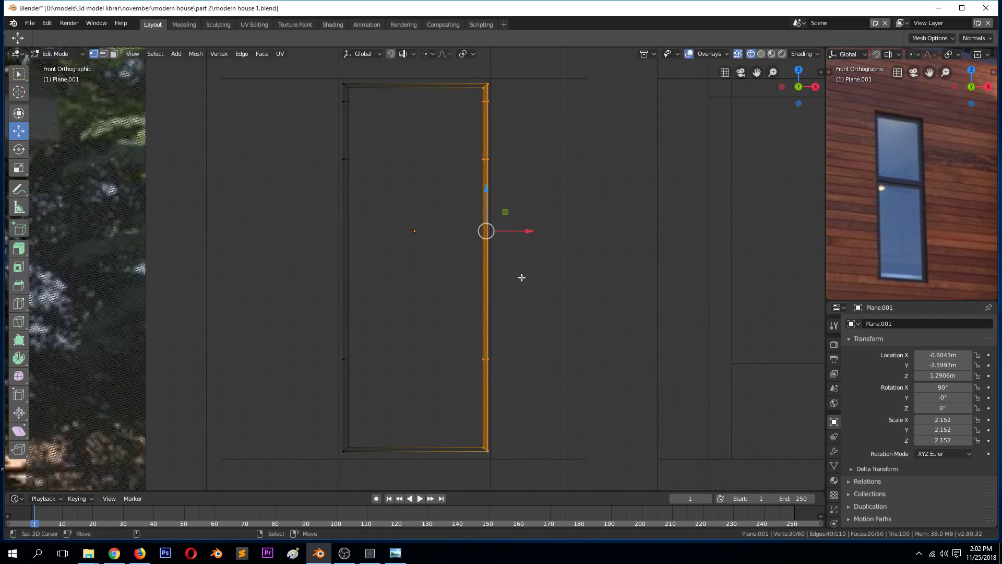
pyautogui.moveTo(530, 228); pyautogui.dragTo(523, 230)
pyautogui.hotkey('alt', 'a')
pyautogui.moveTo(521, 218); pyautogui.dragTo(497, 233, button='middle')
# - Switch to face select mode and return the viewport to solid shading
pyautogui.press('z')
pyautogui.click(436, 229)
pyautogui.press('3')
pyautogui.press('z')
pyautogui.click(522, 233)
pyautogui.press('z')
pyautogui.click(439, 234)
pyautogui.press('z')
pyautogui.click(526, 232)
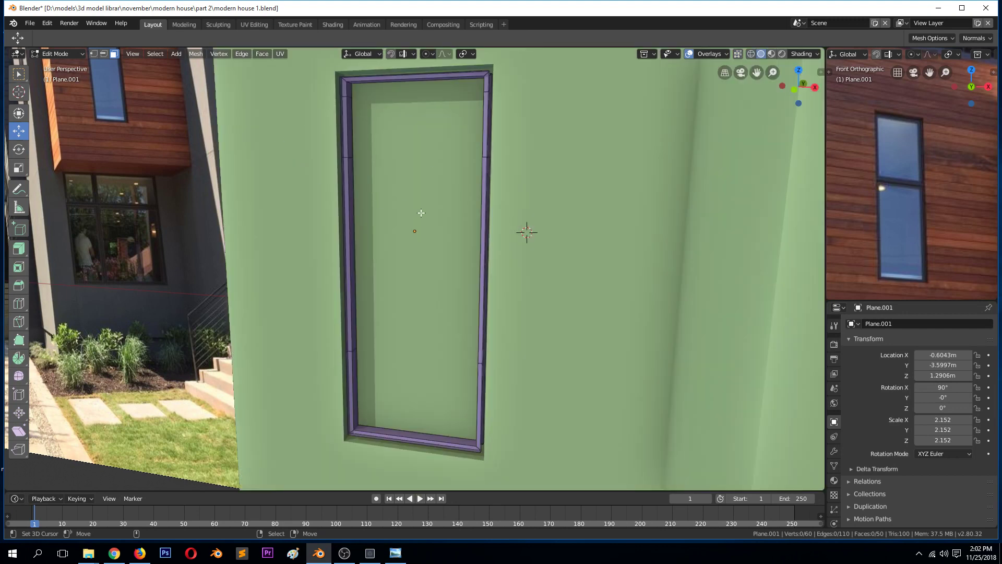
# - Select an edge loop of the frame and temporarily isolate it for a closer look
pyautogui.keyDown('alt'); pyautogui.click(485, 127); pyautogui.keyUp('alt')
pyautogui.hotkey('alt', 'a')
pyautogui.press('1')
pyautogui.click(488, 95)
pyautogui.press('2')
pyautogui.keyDown('alt'); pyautogui.click(486, 107); pyautogui.keyUp('alt')
pyautogui.moveTo(485, 107); pyautogui.dragTo(486, 135, button='middle')
pyautogui.hotkey('shift', 'h')
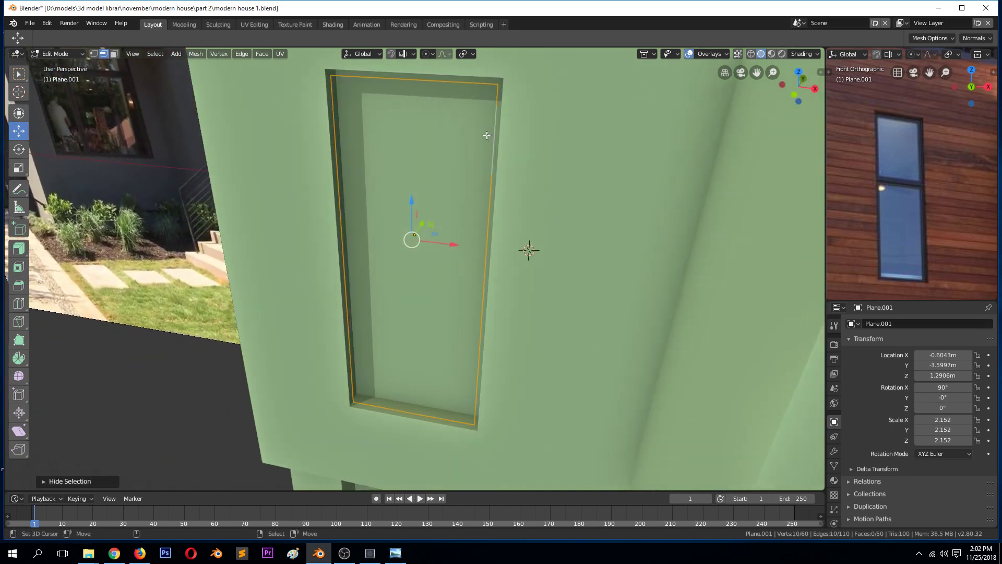
pyautogui.hotkey('alt', 'h')
pyautogui.press('Tab')
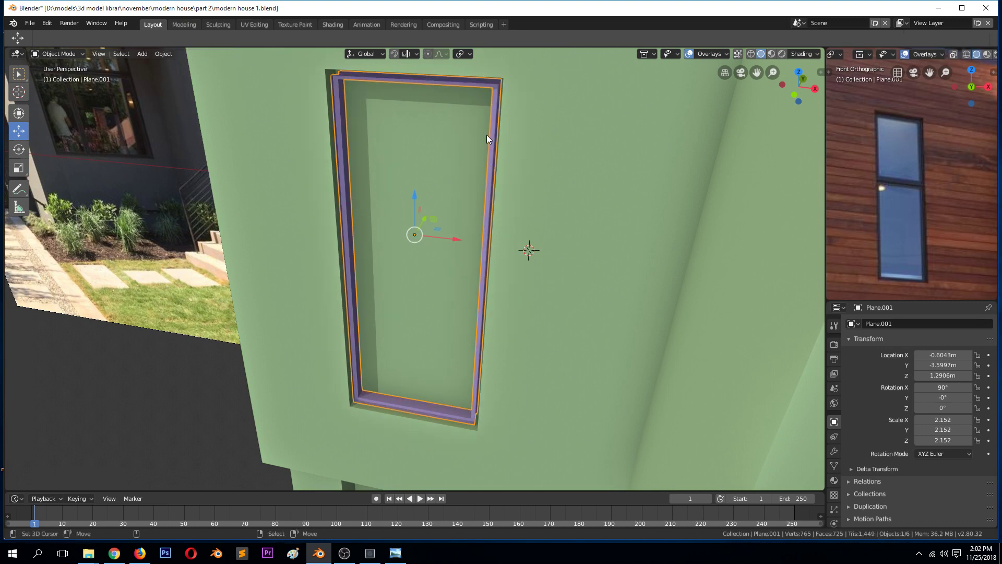
pyautogui.hotkey('shift', 'h')
pyautogui.press('Tab')
# - Select two of the frame's edge loops in front view and unhide the house objects
pyautogui.moveTo(485, 136); pyautogui.dragTo(465, 159, button='middle')
pyautogui.hotkey('alt', 'a')
pyautogui.keyDown('alt'); pyautogui.click(496, 128); pyautogui.keyUp('alt')
pyautogui.keyDown('alt'); pyautogui.keyDown('shift'); pyautogui.click(465, 158); pyautogui.keyUp('shift'); pyautogui.keyUp('alt')
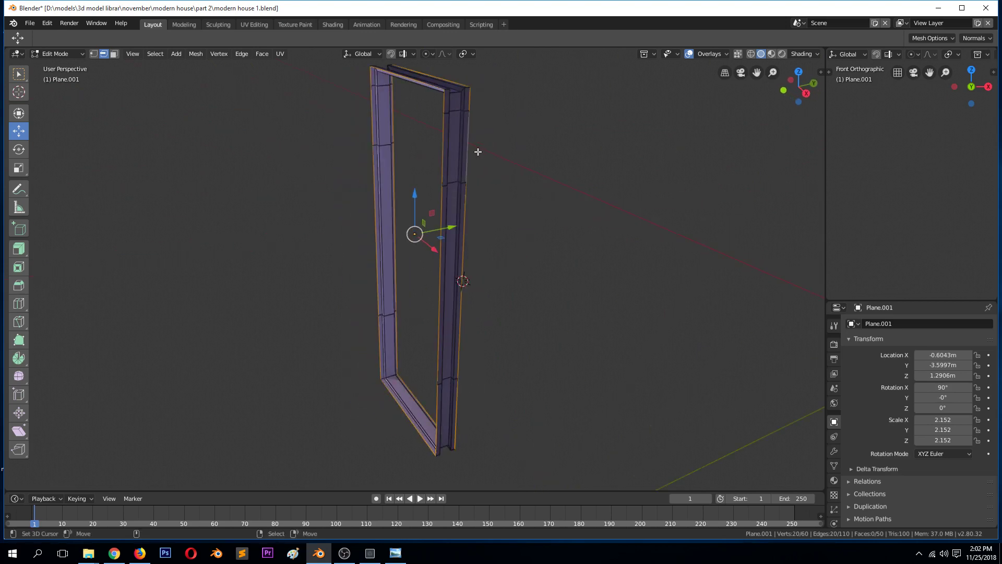
pyautogui.press('KP_1')
pyautogui.press('Tab')
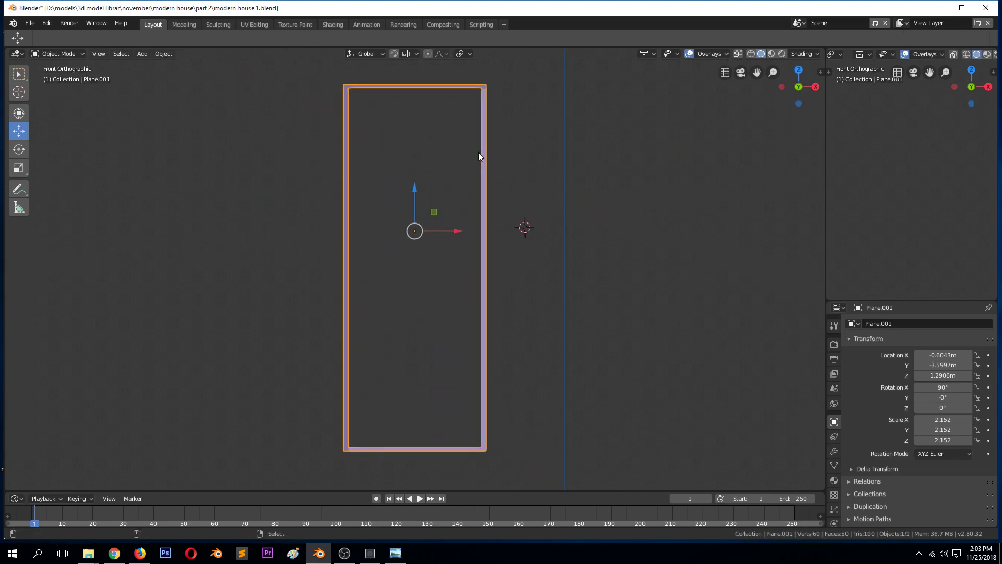
pyautogui.hotkey('alt', 'h')
pyautogui.press('Tab')
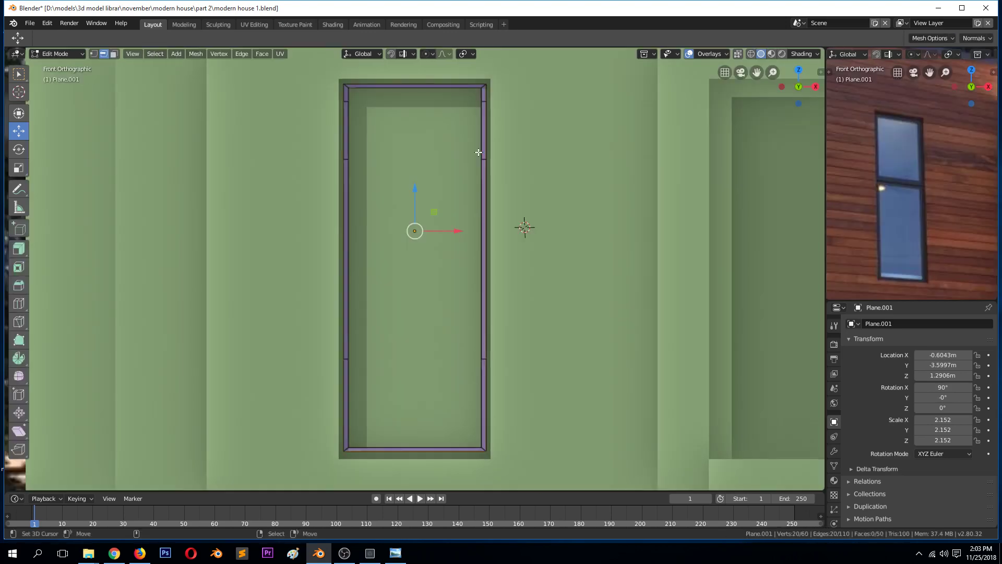
# - Extrude the selected loops in place and trial-scale them, undoing the attempt
pyautogui.press('e')
pyautogui.rightClick(515, 168)
pyautogui.press('s')
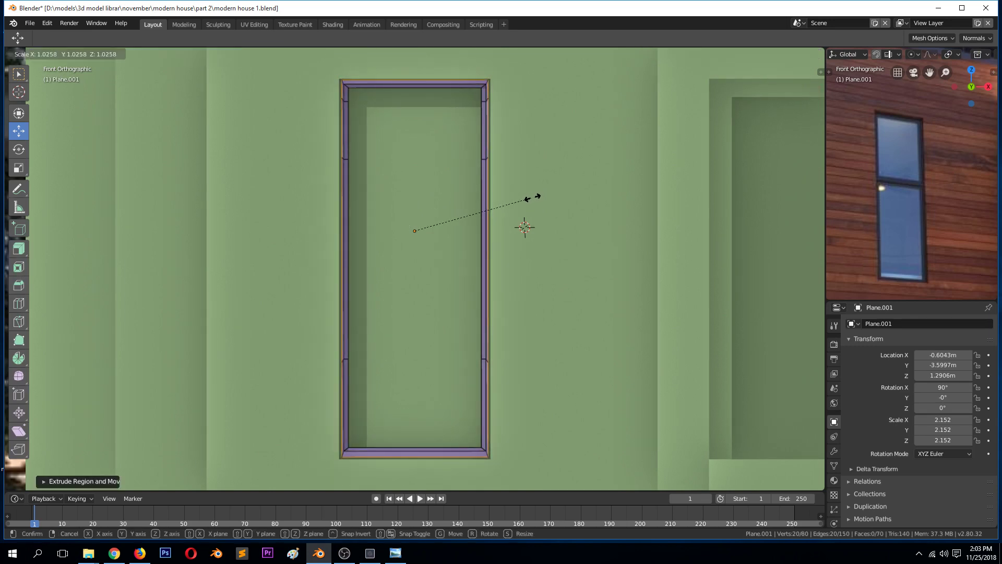
pyautogui.click(535, 198)
pyautogui.press('s')
pyautogui.click(544, 198)
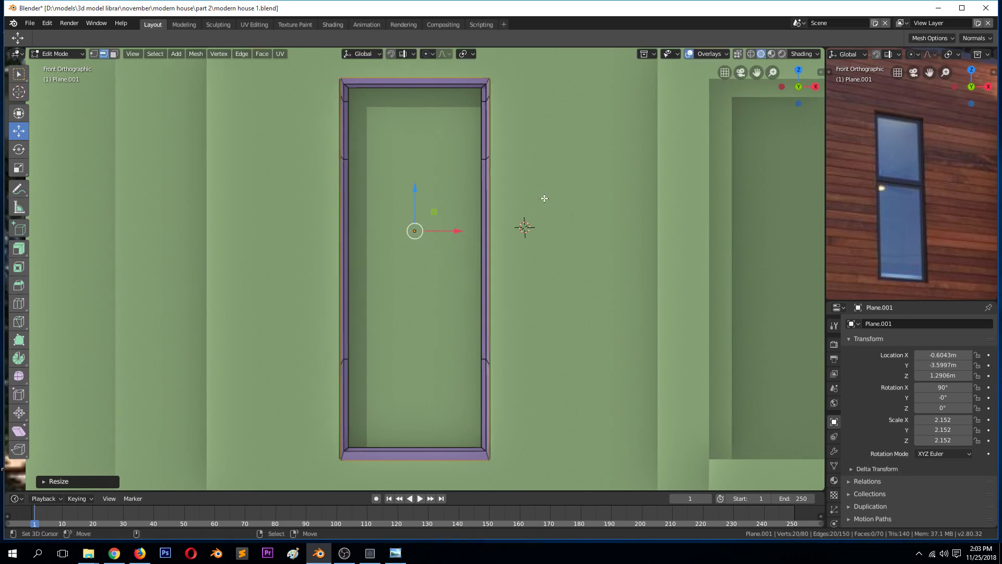
pyautogui.hotkey('ctrl', 'z')
pyautogui.hotkey('ctrl', 'z')
pyautogui.hotkey('ctrl', 'z')
pyautogui.press('s')
pyautogui.rightClick(532, 200)
pyautogui.moveTo(530, 201); pyautogui.dragTo(521, 214, button='middle')
pyautogui.press('s')
pyautogui.rightClick(512, 215)
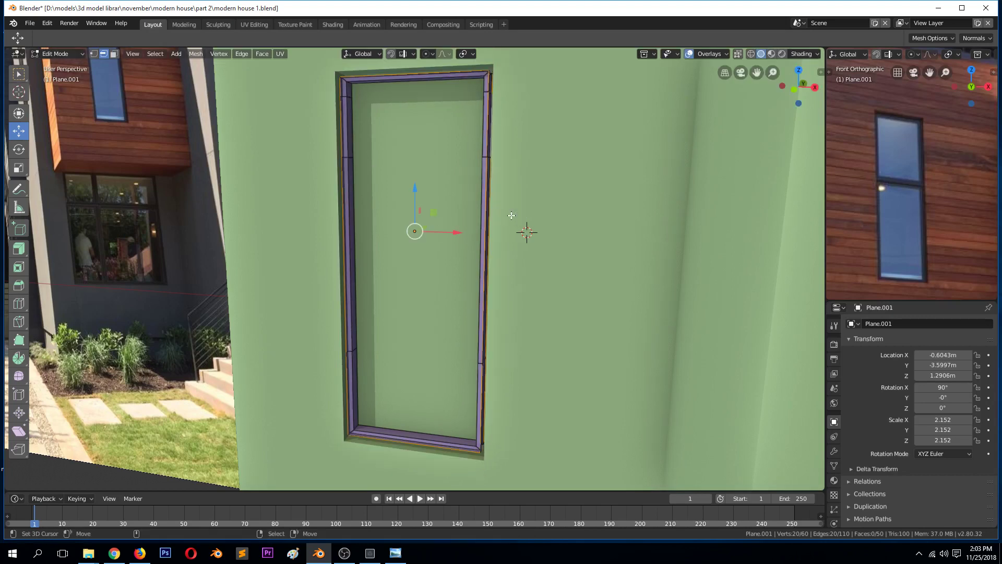
pyautogui.moveTo(509, 214); pyautogui.dragTo(498, 225, button='middle')
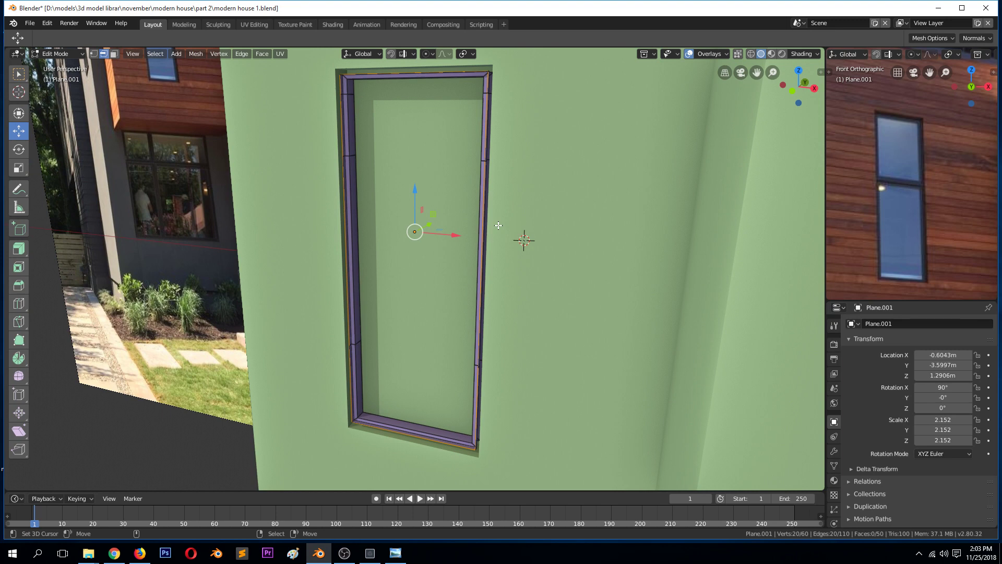
# - Enlarge the loops with the Y axis locked, then widen them along X
pyautogui.press('s')
pyautogui.hotkey('shift', 'z')
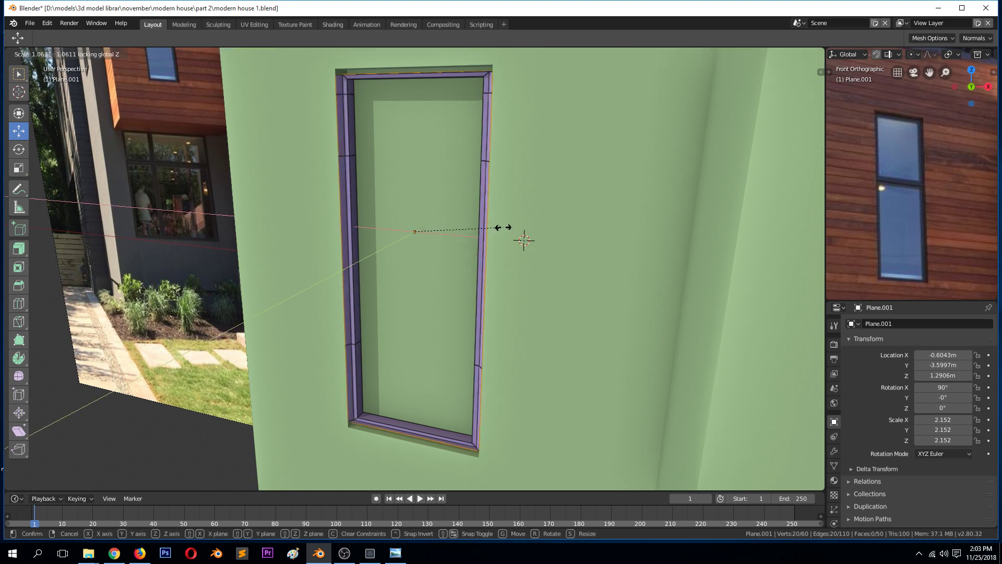
pyautogui.rightClick(499, 226)
pyautogui.press('s')
pyautogui.hotkey('shift', 'x')
pyautogui.rightClick(503, 229)
pyautogui.press('s')
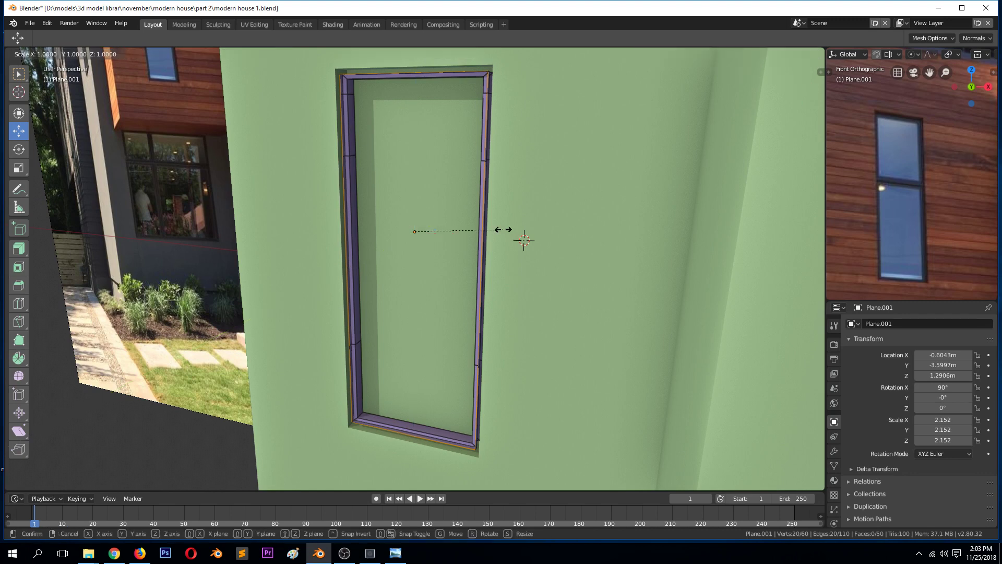
pyautogui.hotkey('shift', 'z')
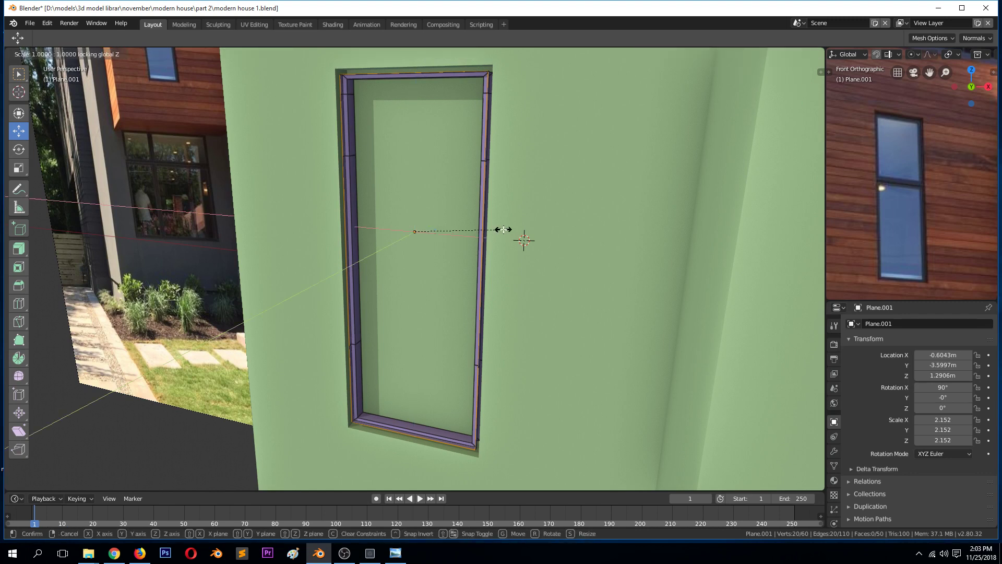
pyautogui.rightClick(503, 229)
pyautogui.press('s')
pyautogui.hotkey('shift', 'y')
pyautogui.click(507, 232)
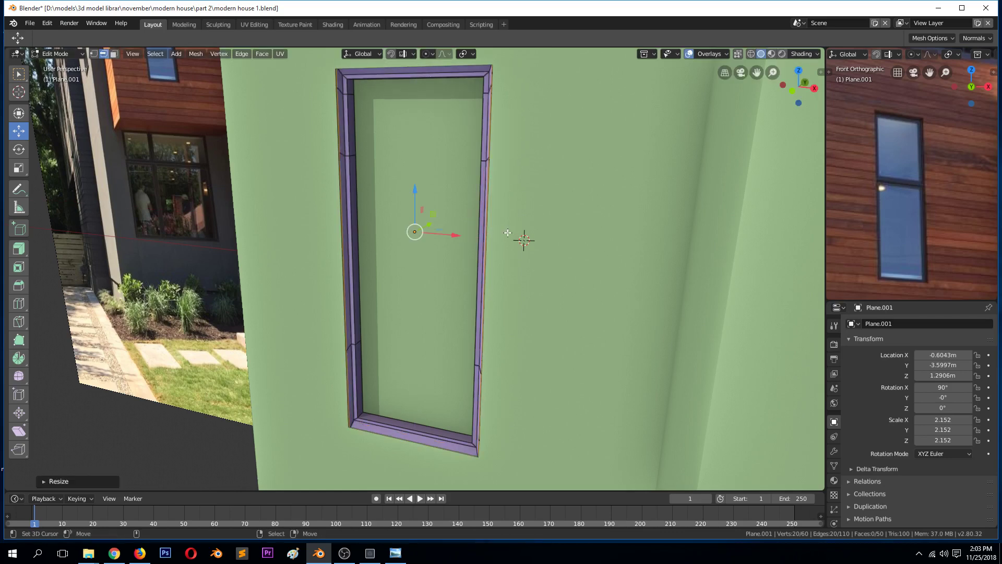
pyautogui.press('s')
pyautogui.press('x')
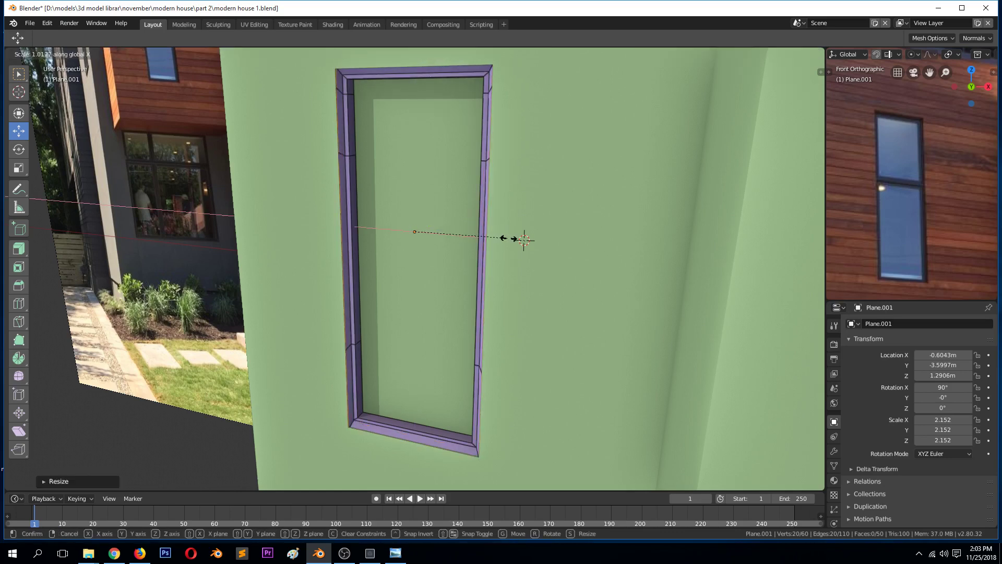
pyautogui.click(508, 238)
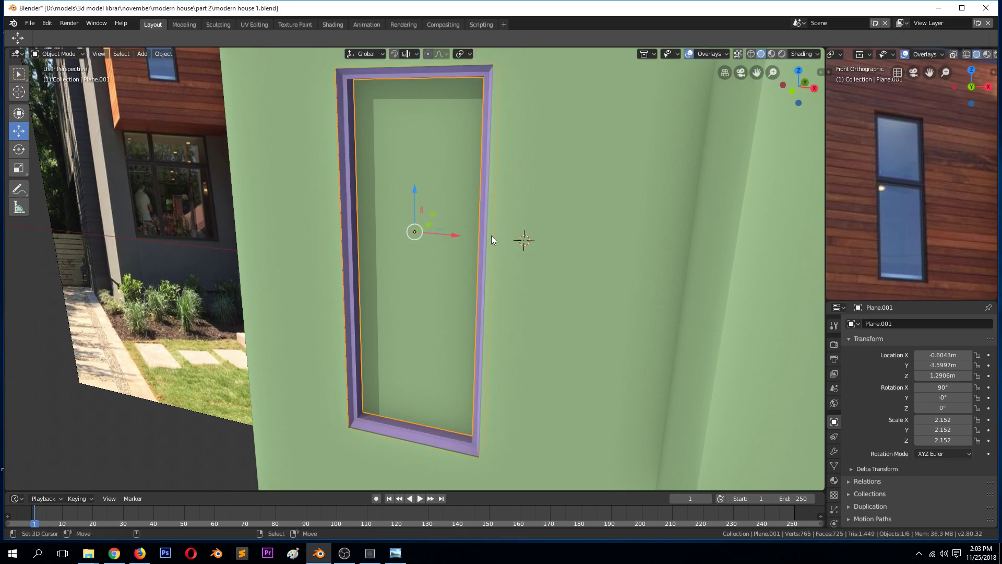
# - Rescale the loops and stretch the frame about 1.017 along Z to fit the recess
pyautogui.press('Tab')
pyautogui.moveTo(489, 233); pyautogui.dragTo(450, 217, button='middle')
pyautogui.press('Tab')
pyautogui.press('Tab')
pyautogui.press('Tab')
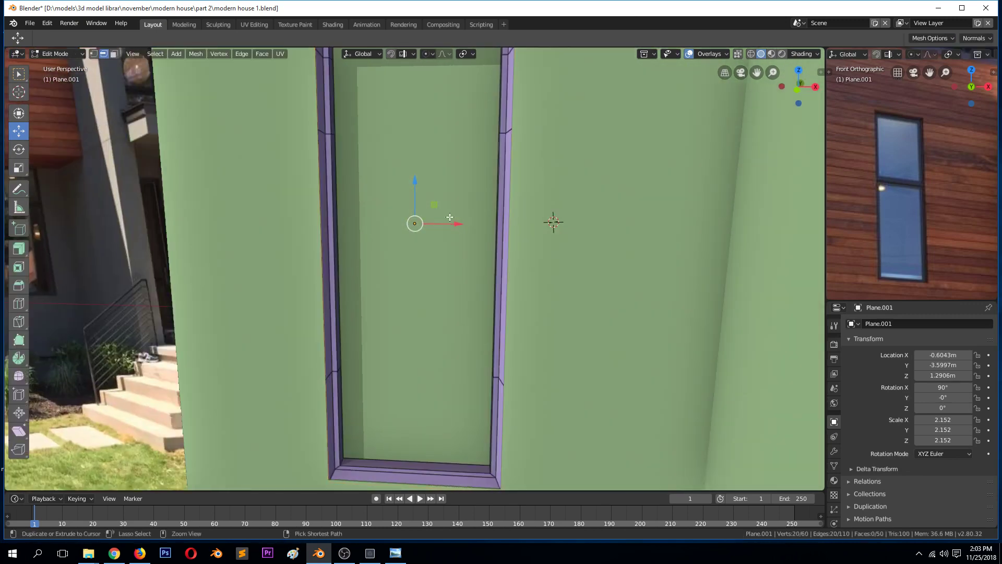
pyautogui.press('s')
pyautogui.click(515, 230)
pyautogui.press('s')
pyautogui.press('z')
pyautogui.click(519, 284)
pyautogui.press('Tab')
pyautogui.moveTo(522, 274); pyautogui.dragTo(462, 229, button='middle')
pyautogui.press('Tab')
pyautogui.press('Tab')
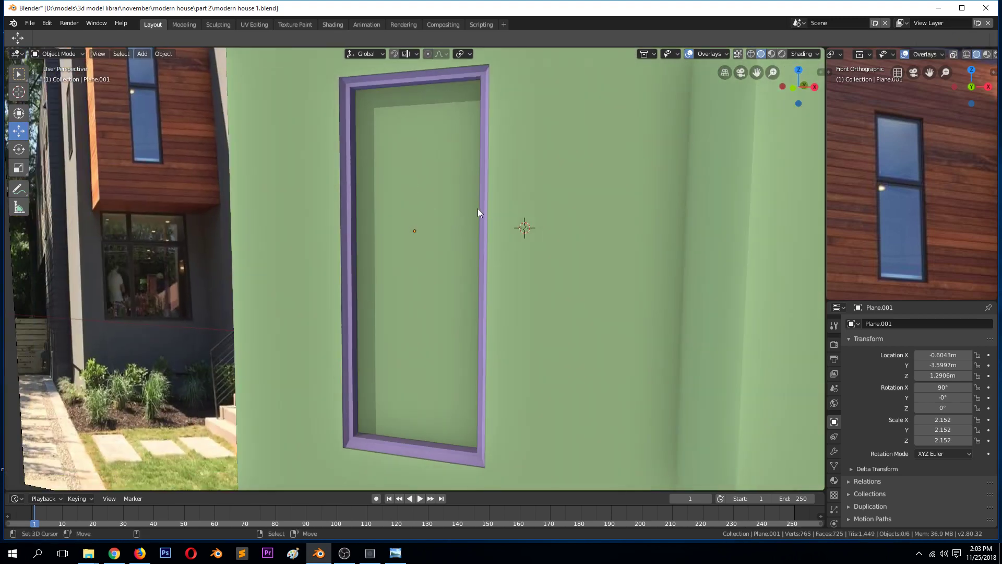
# - Isolate the window frame and, in right-side wireframe view, select its top vertex loop
pyautogui.click(483, 211)
pyautogui.hotkey('shift', 'h')
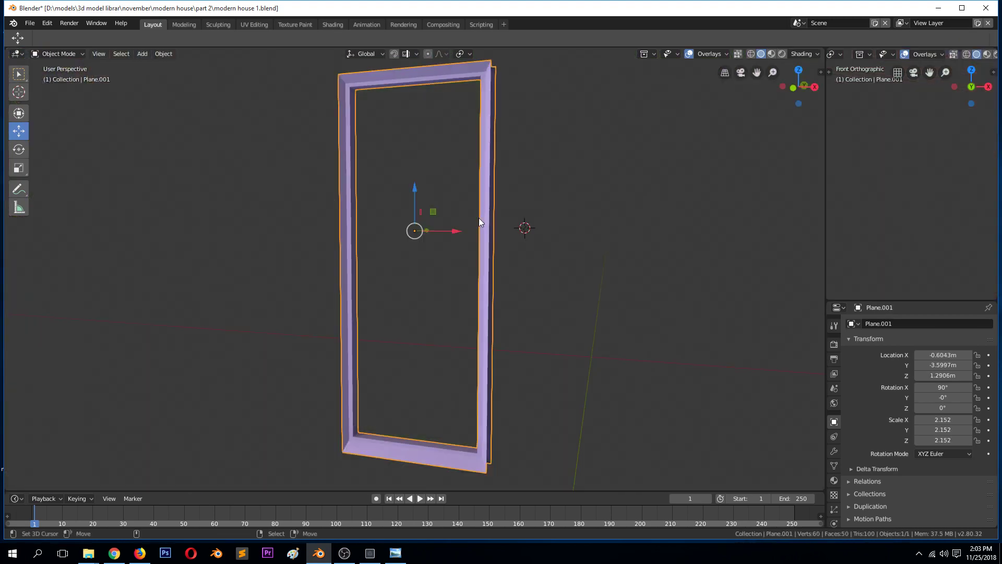
pyautogui.press('Tab')
pyautogui.press('KP_3')
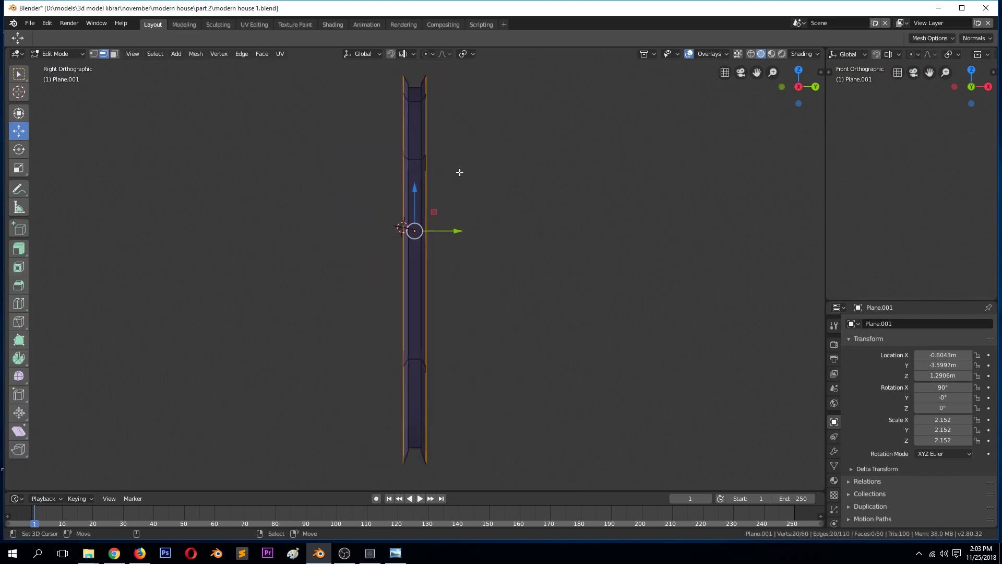
pyautogui.press('1')
pyautogui.press('z')
pyautogui.click(384, 171)
pyautogui.hotkey('alt', 'a')
pyautogui.press('b')
pyautogui.moveTo(391, 67); pyautogui.dragTo(419, 114)
pyautogui.hotkey('ctrl', 'l')
# - Delete the top loop's vertices and return to solid shading
pyautogui.moveTo(459, 157)
pyautogui.mouseDown(button='middle')
pyautogui.moveTo(486, 170)
pyautogui.moveTo(494, 145)
pyautogui.moveTo(621, 146)
pyautogui.moveTo(527, 121)
pyautogui.mouseUp(button='middle')
pyautogui.press('x')
pyautogui.click(496, 144)
pyautogui.press('z')
pyautogui.click(596, 156)
# - Extrude the frame's edge loop and push it along Y for depth
pyautogui.press('2')
pyautogui.keyDown('alt'); pyautogui.click(474, 113); pyautogui.keyUp('alt')
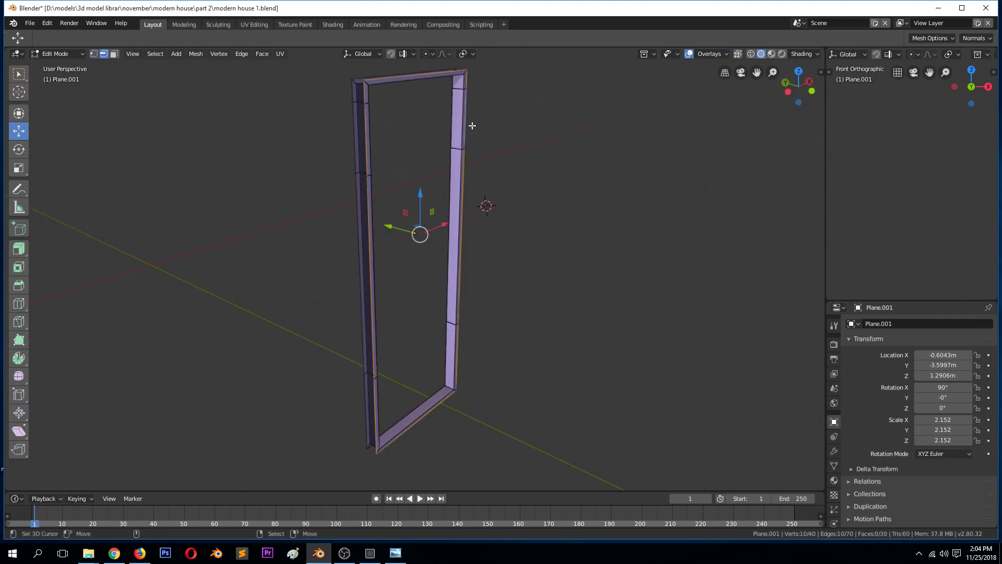
pyautogui.press('e')
pyautogui.rightClick(470, 124)
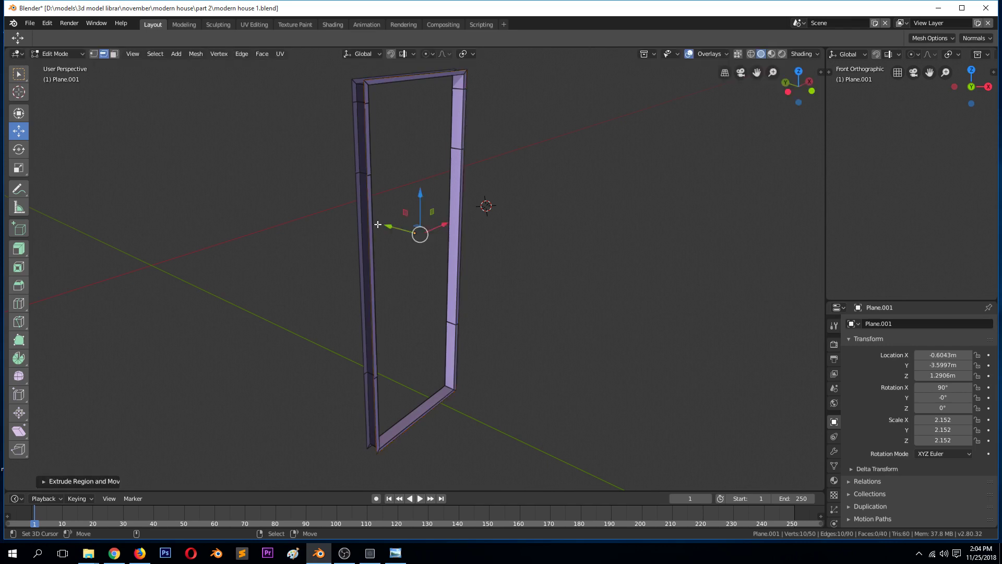
pyautogui.moveTo(389, 226); pyautogui.dragTo(393, 226)
pyautogui.moveTo(539, 179); pyautogui.dragTo(514, 175, button='middle')
# - Extrude the edge loop again, scaling the new ring slightly larger
pyautogui.press('e')
pyautogui.press('s')
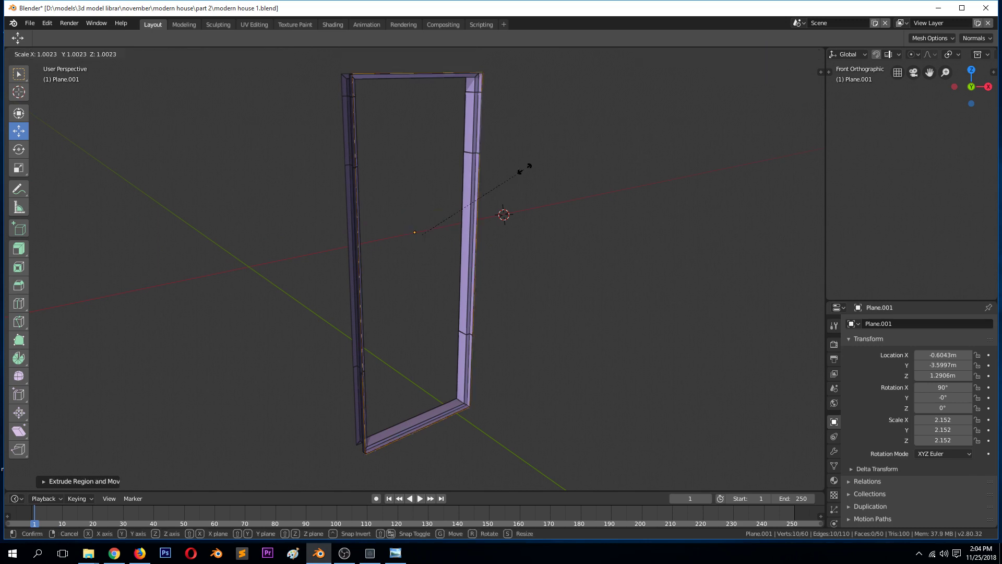
pyautogui.click(519, 167)
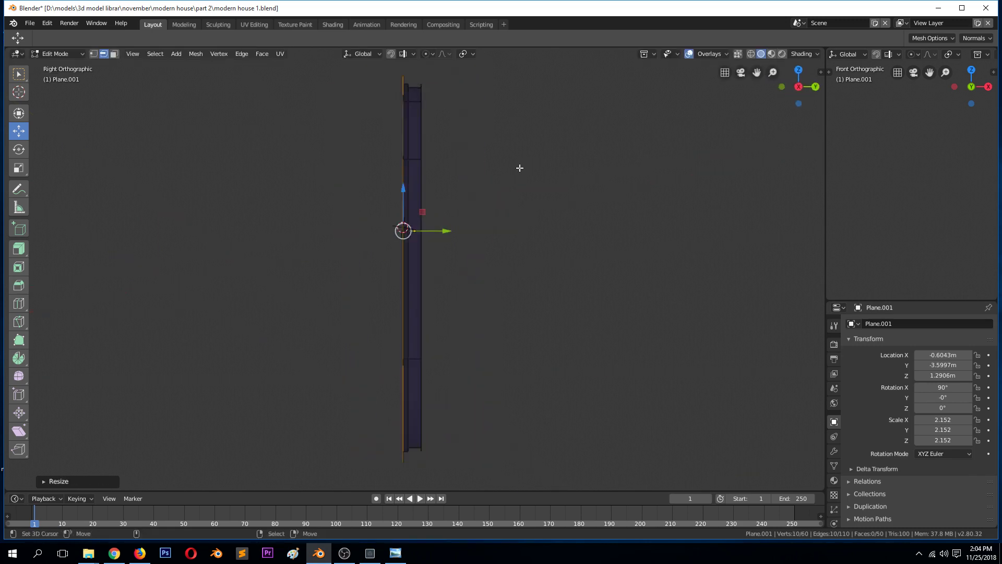
pyautogui.press('KP_1')
# - Widen the window frame by scaling it along X
pyautogui.press('s')
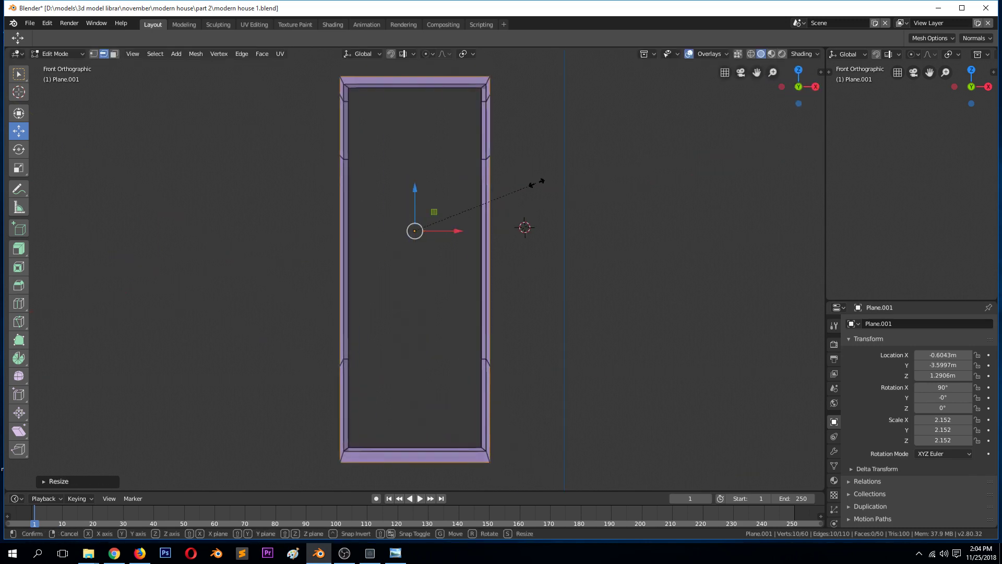
pyautogui.press('x')
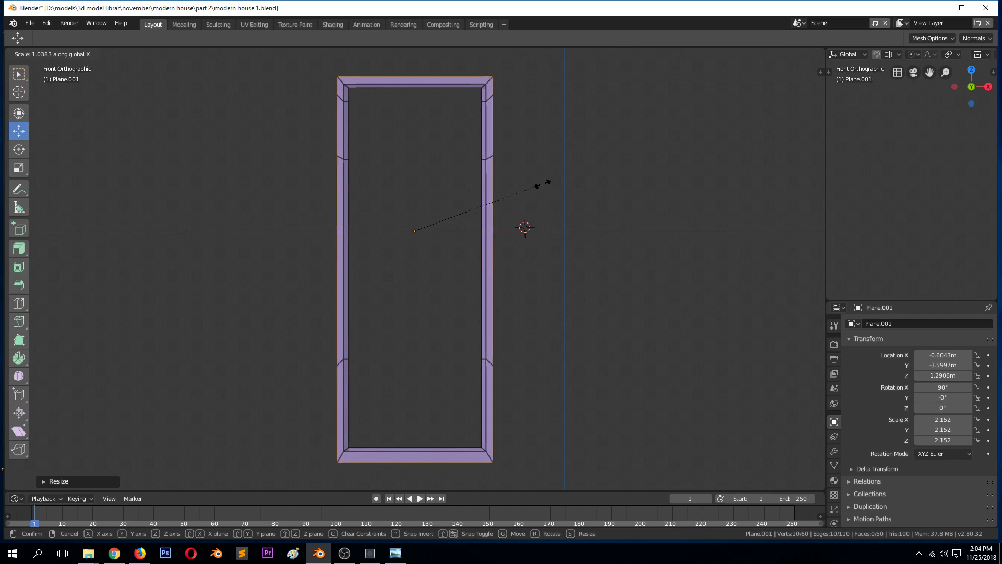
pyautogui.click(543, 184)
# - Remove the extra vertical edge loops on the frame's right and left sides
pyautogui.keyDown('alt'); pyautogui.click(487, 164); pyautogui.keyUp('alt')
pyautogui.keyDown('alt'); pyautogui.click(489, 157); pyautogui.keyUp('alt')
pyautogui.keyDown('alt'); pyautogui.click(488, 361); pyautogui.keyUp('alt')
pyautogui.press('x')
pyautogui.click(514, 395)
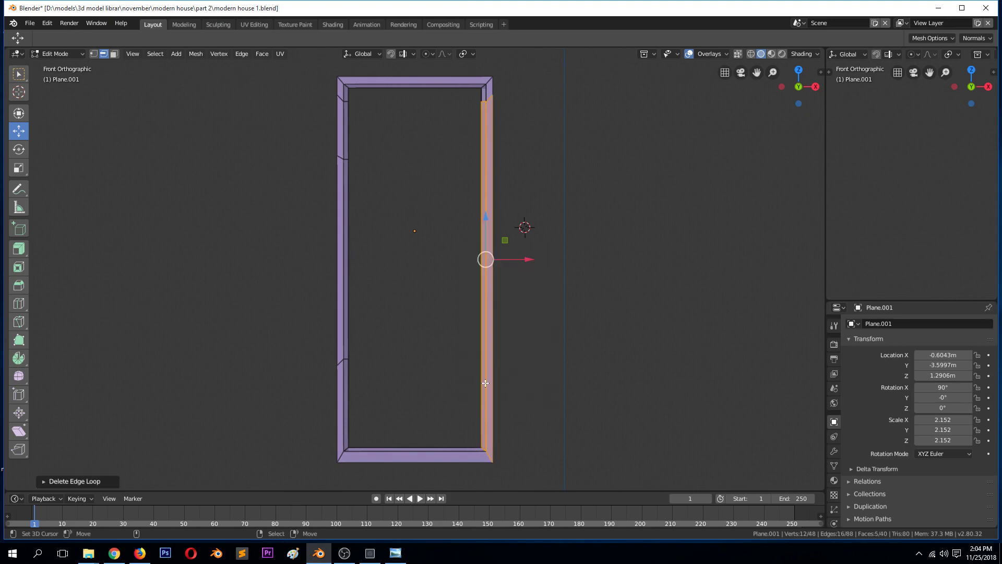
pyautogui.keyDown('alt'); pyautogui.click(339, 360); pyautogui.keyUp('alt')
pyautogui.press('x')
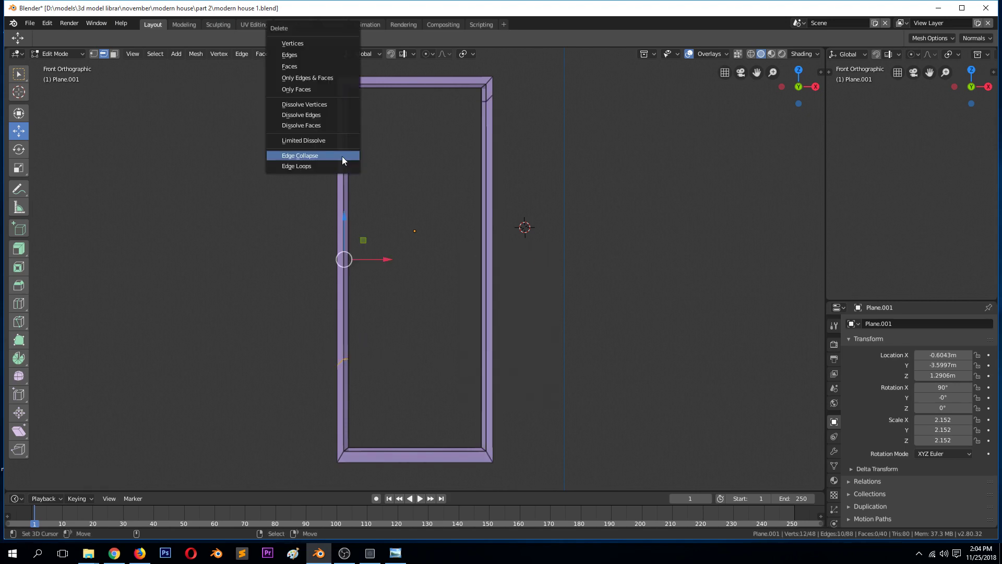
pyautogui.click(341, 163)
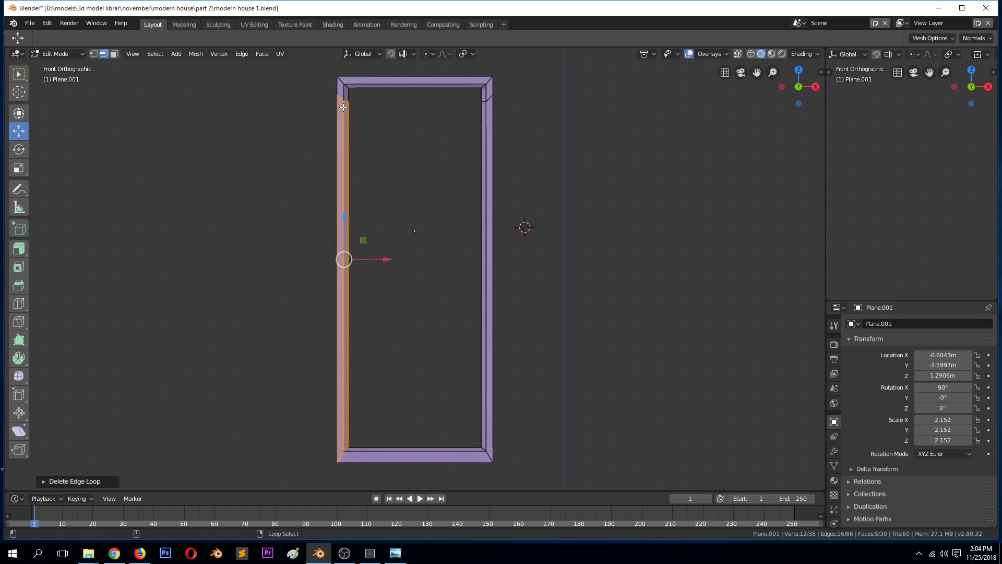
# - Dissolve the remaining extra edge loops at the frame's left and right corners
pyautogui.click(344, 100)
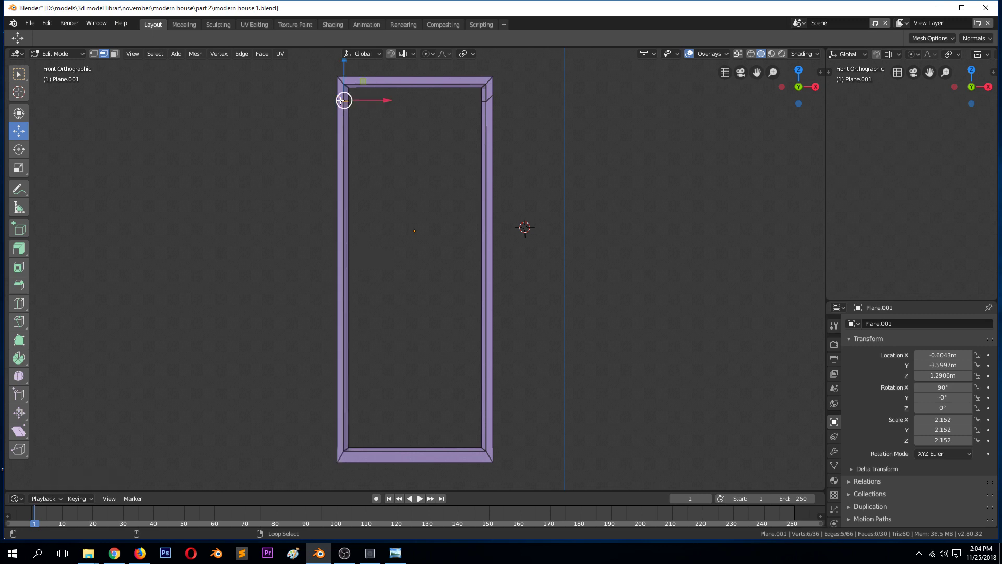
pyautogui.press('x')
pyautogui.click(341, 162)
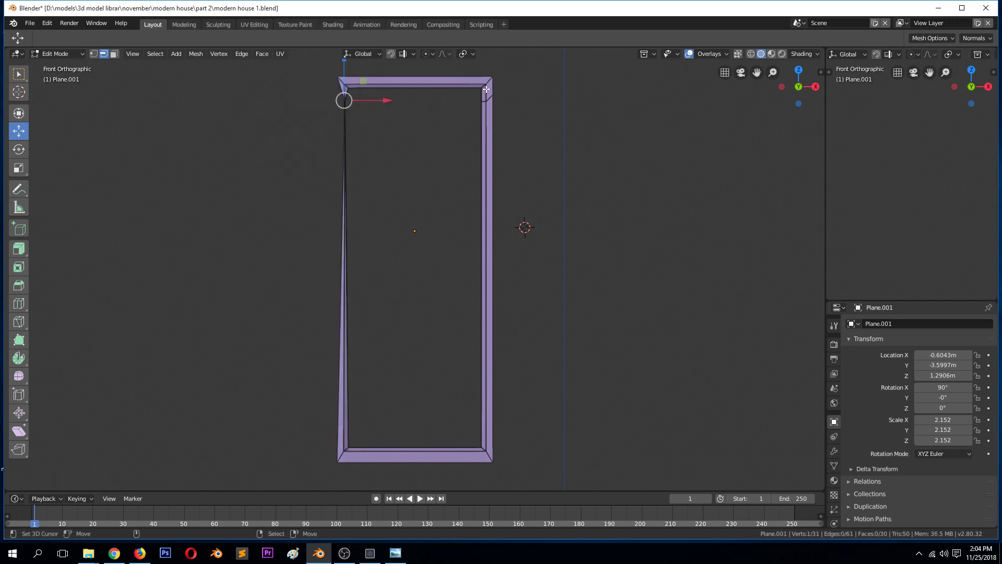
pyautogui.hotkey('ctrl', 'z')
pyautogui.press('x')
pyautogui.click(402, 162)
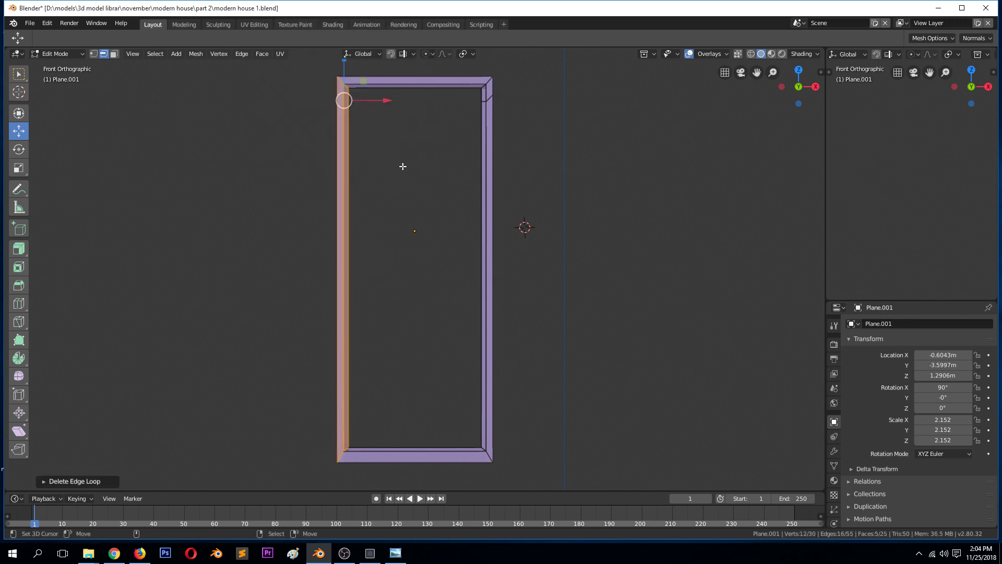
pyautogui.click(489, 100)
pyautogui.press('x')
pyautogui.click(471, 164)
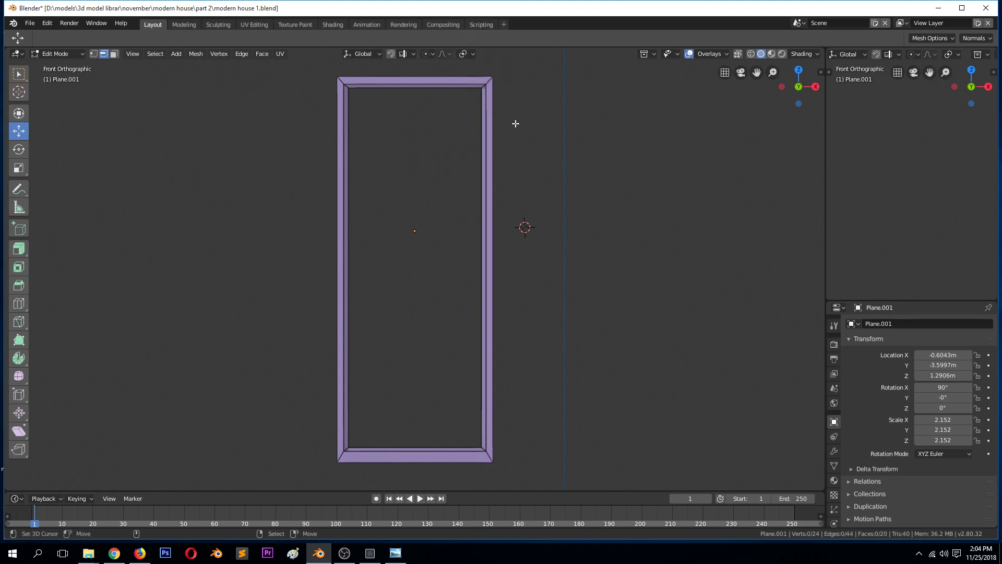
# - Add a centred loop cut across the frame and delete the vertices of one half
pyautogui.moveTo(514, 123); pyautogui.dragTo(574, 178, button='middle')
pyautogui.hotkey('ctrl', 'r')
pyautogui.click(405, 134)
pyautogui.rightClick(403, 134)
pyautogui.press('1')
pyautogui.keyDown('alt'); pyautogui.click(392, 119); pyautogui.keyUp('alt')
pyautogui.keyDown('alt'); pyautogui.keyDown('shift'); pyautogui.click(394, 121); pyautogui.keyUp('shift'); pyautogui.keyUp('alt')
pyautogui.press('x')
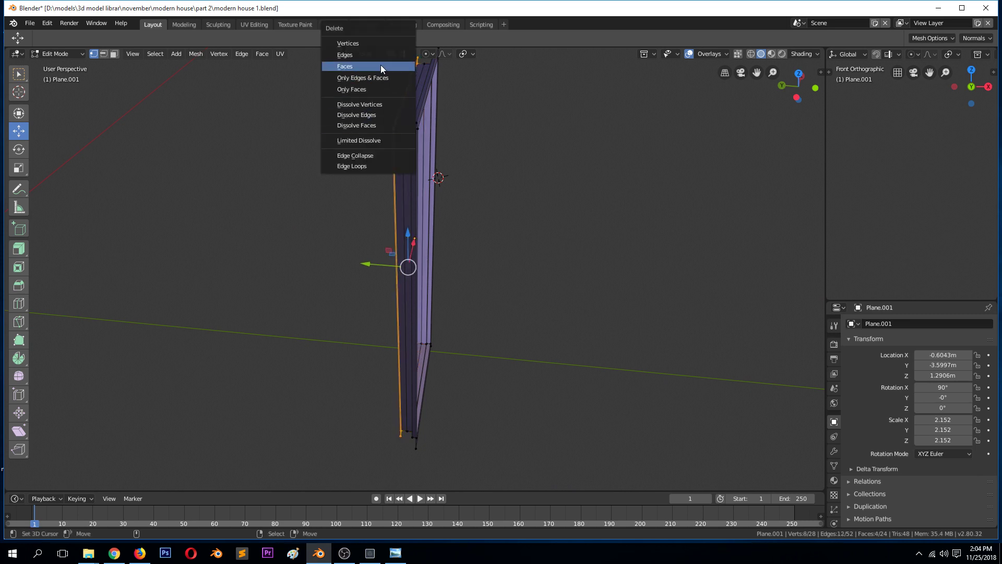
pyautogui.click(381, 45)
# - Snap the 3D cursor to the frame's selected left edge loop
pyautogui.keyDown('alt'); pyautogui.click(403, 174); pyautogui.keyUp('alt')
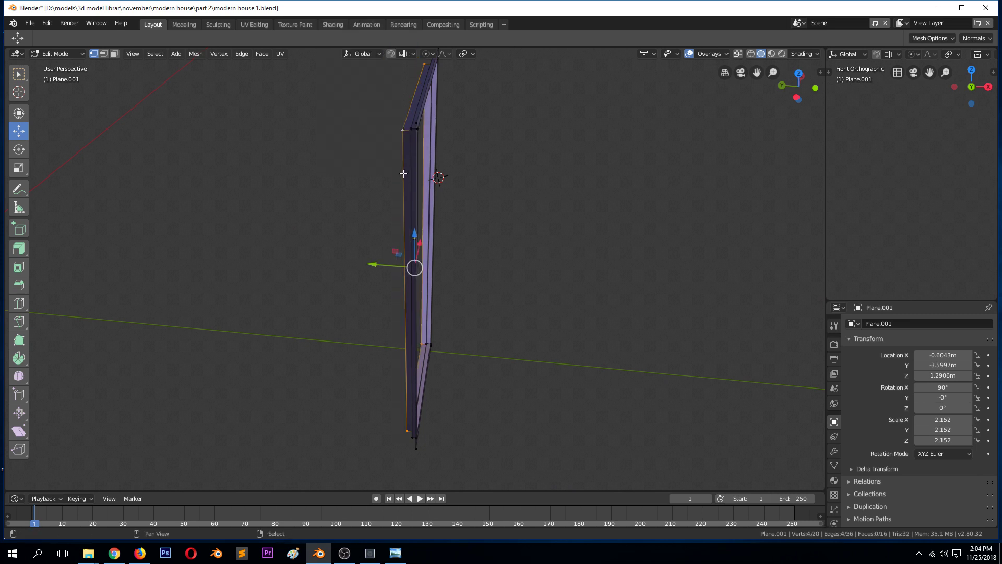
pyautogui.hotkey('shift', 's')
pyautogui.click(404, 286)
pyautogui.moveTo(404, 286); pyautogui.dragTo(456, 283, button='middle')
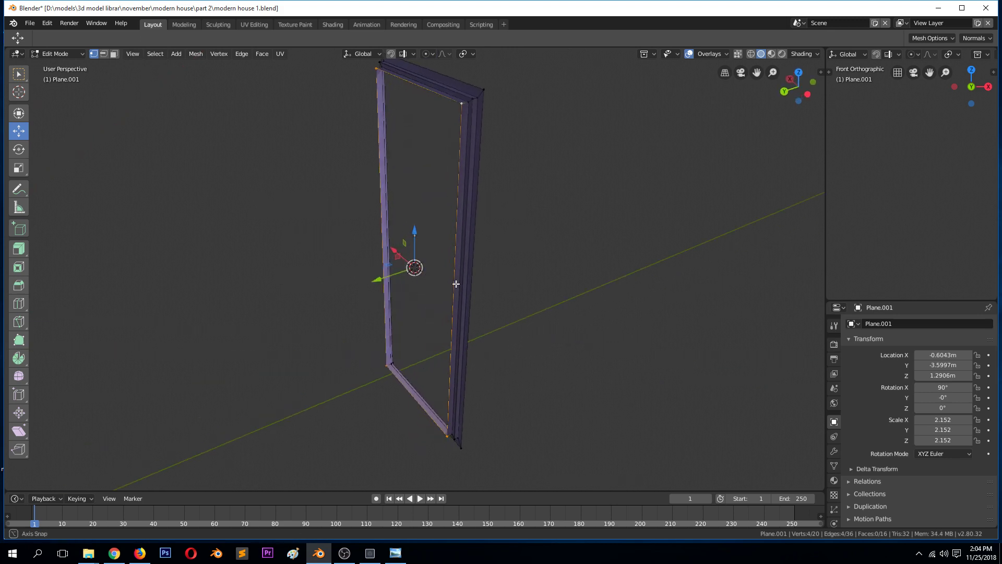
# - Set the frame's origin to the 3D cursor in object mode
pyautogui.press('Tab')
pyautogui.click(162, 54)
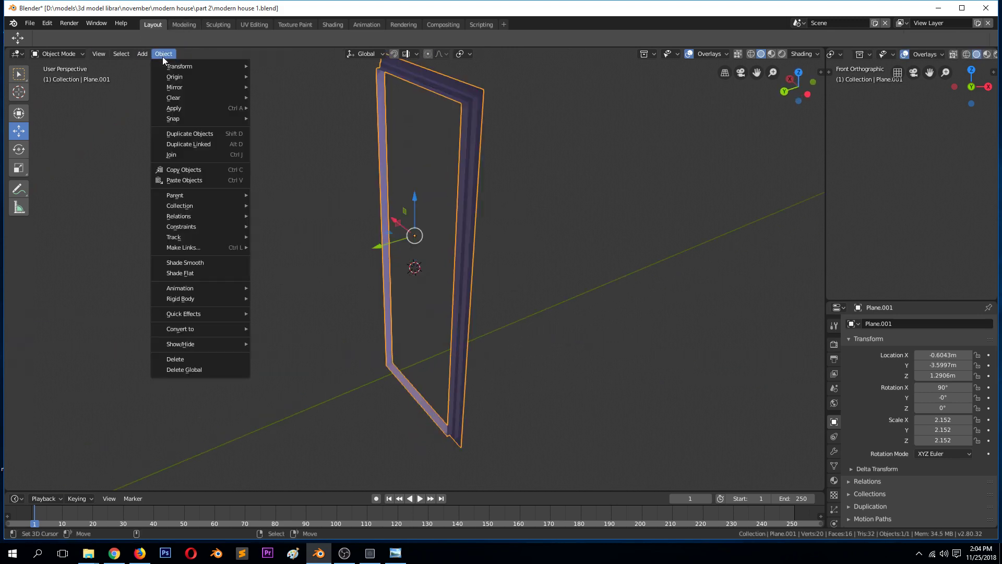
pyautogui.moveTo(211, 76)
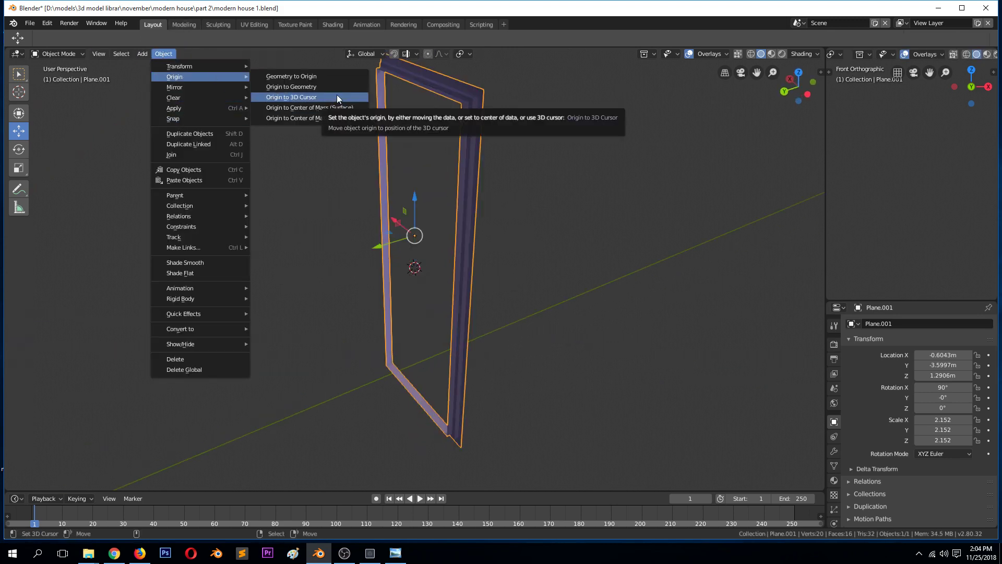
pyautogui.click(337, 96)
# - Add a Mirror modifier to the frame with only the Z axis enabled
pyautogui.click(833, 452)
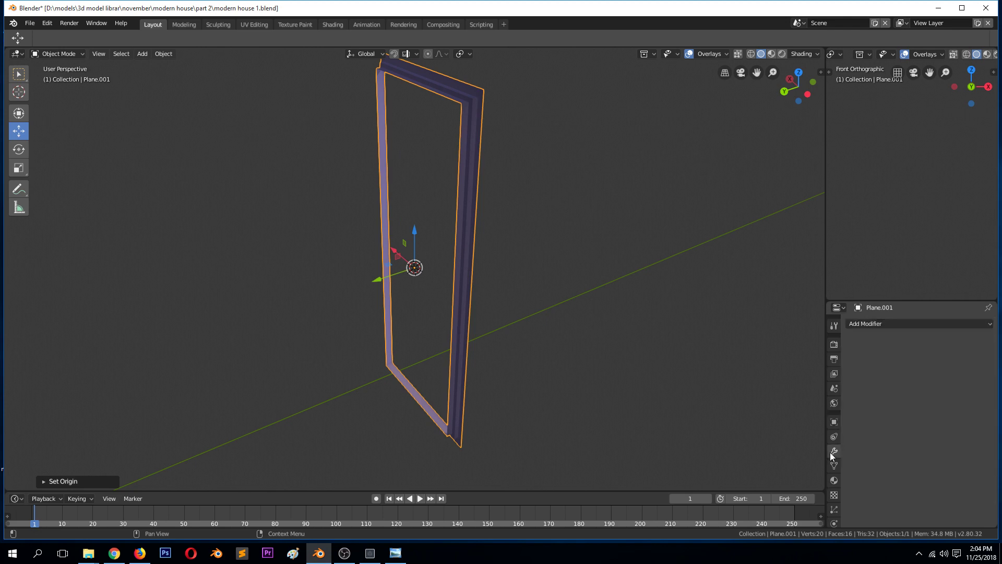
pyautogui.click(943, 323)
pyautogui.click(808, 429)
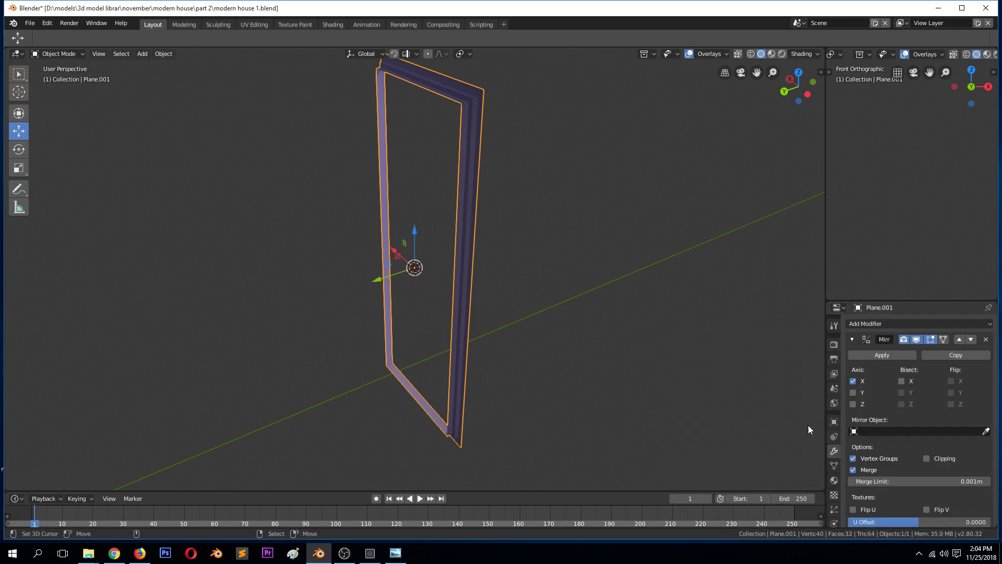
pyautogui.click(852, 393)
pyautogui.click(853, 403)
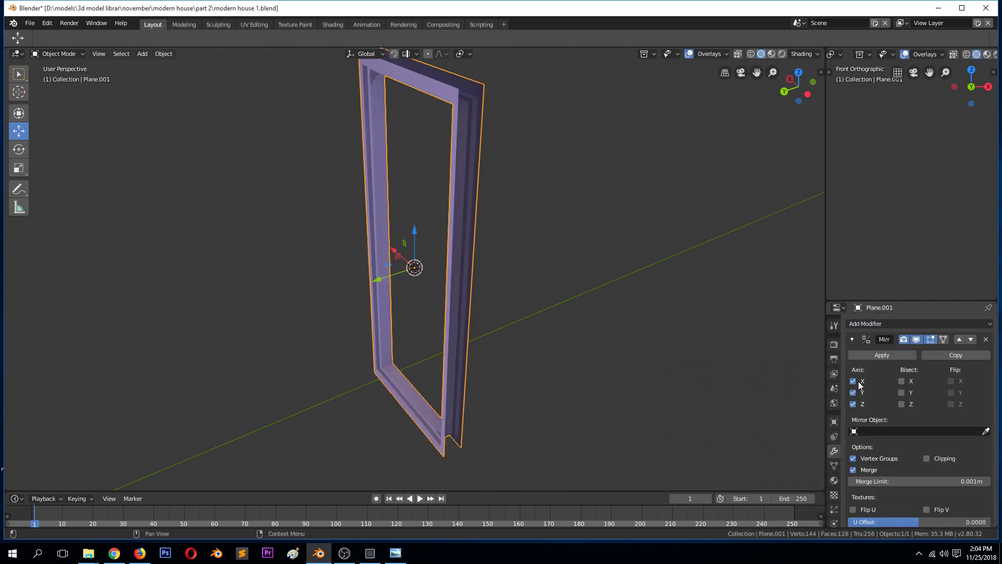
pyautogui.click(854, 381)
pyautogui.click(853, 392)
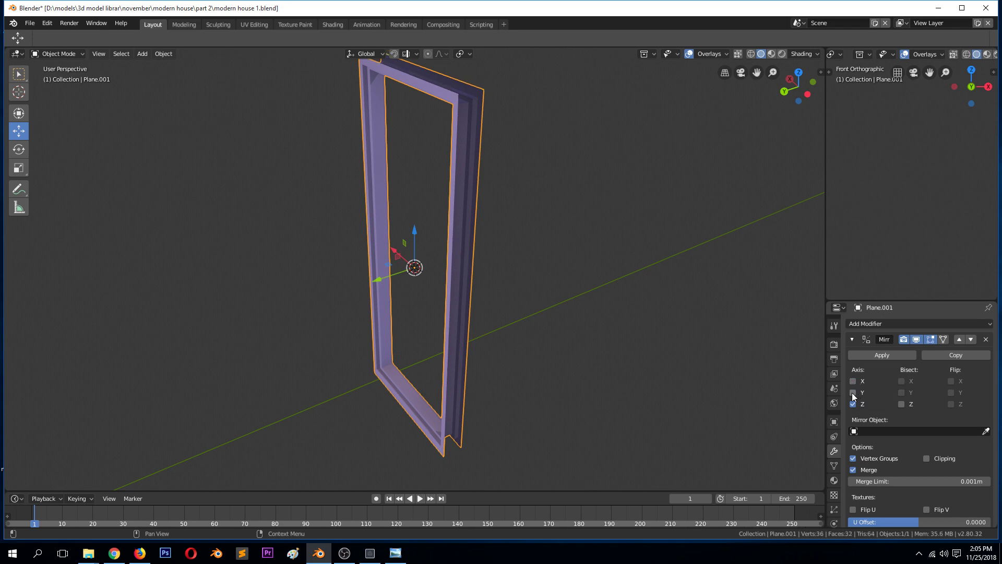
pyautogui.click(549, 238)
pyautogui.moveTo(548, 238); pyautogui.dragTo(400, 170, button='middle')
pyautogui.click(452, 201)
pyautogui.click(852, 340)
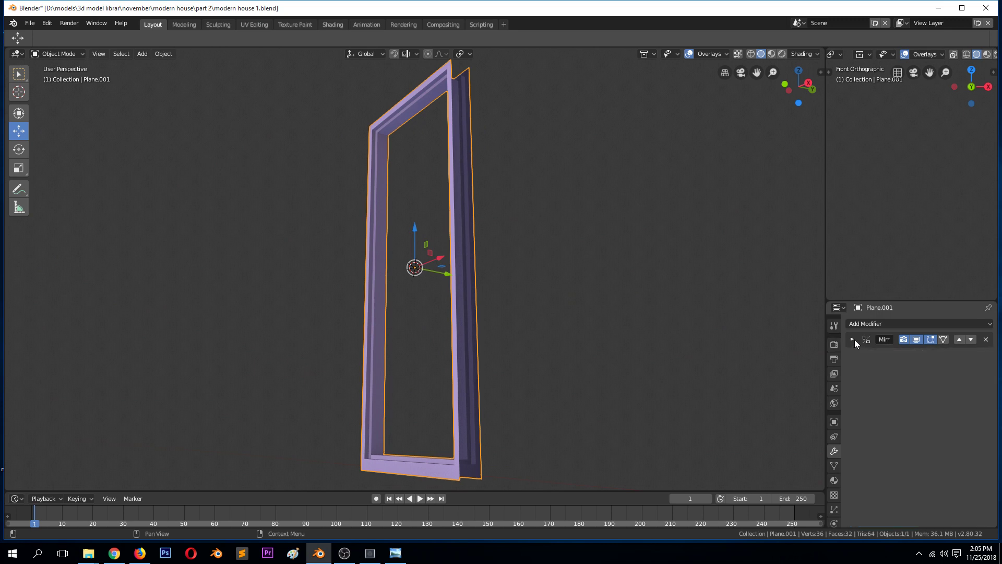
pyautogui.scroll(2, 363, 321)
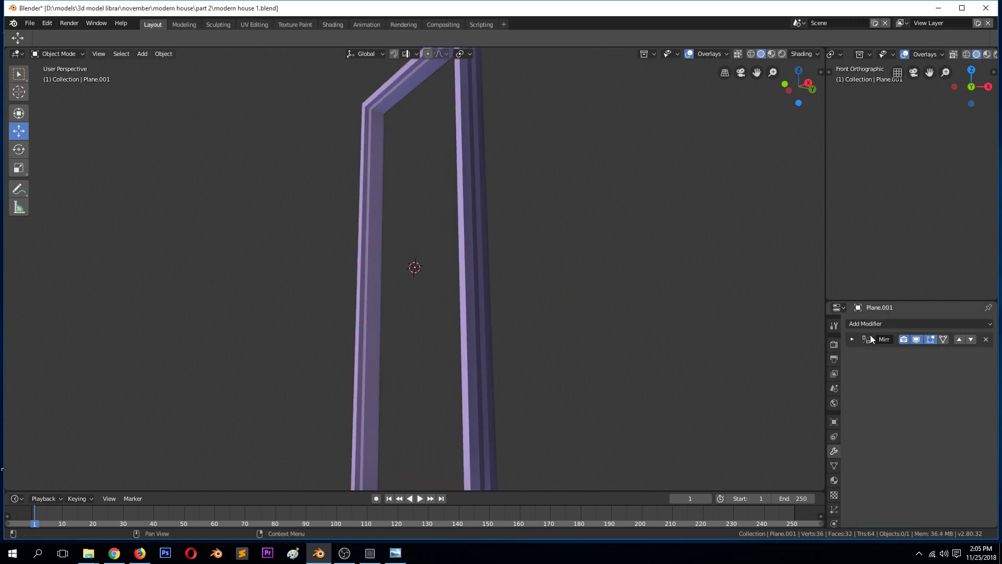
# - Add a Bevel modifier to the frame and apply its rotation and scale
pyautogui.click(923, 323)
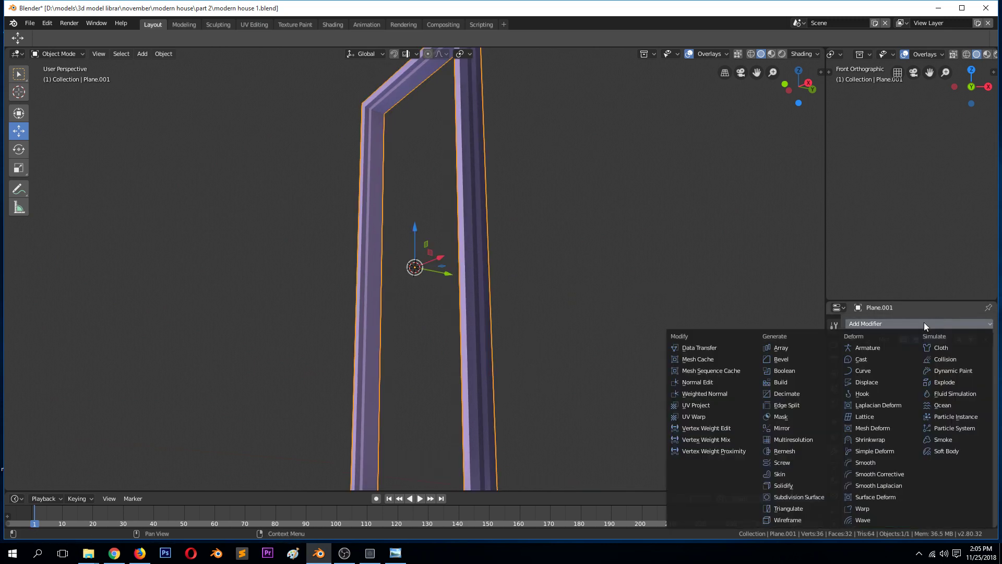
pyautogui.click(800, 350)
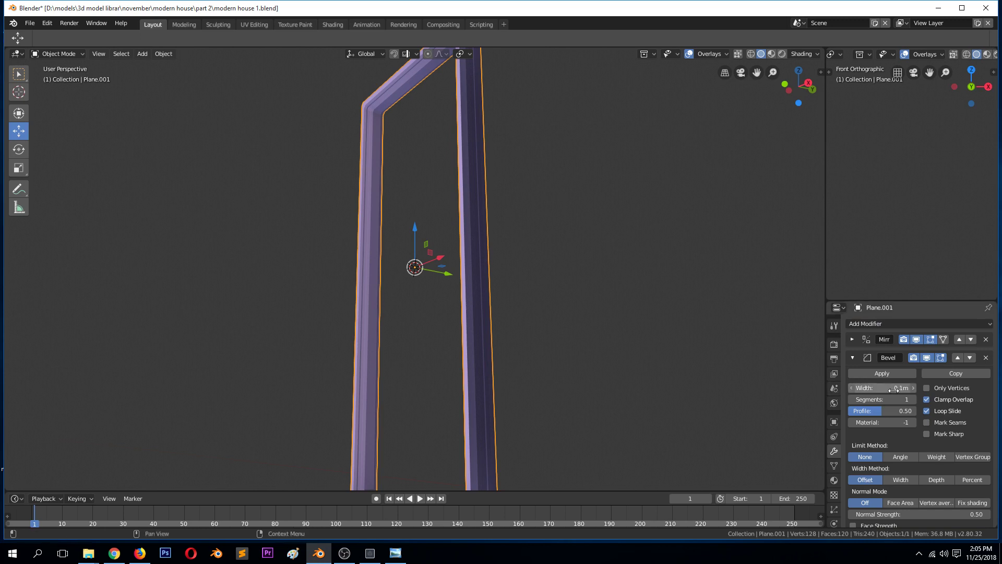
pyautogui.moveTo(894, 390); pyautogui.dragTo(881, 387)
pyautogui.hotkey('ctrl', 'a')
pyautogui.click(452, 289)
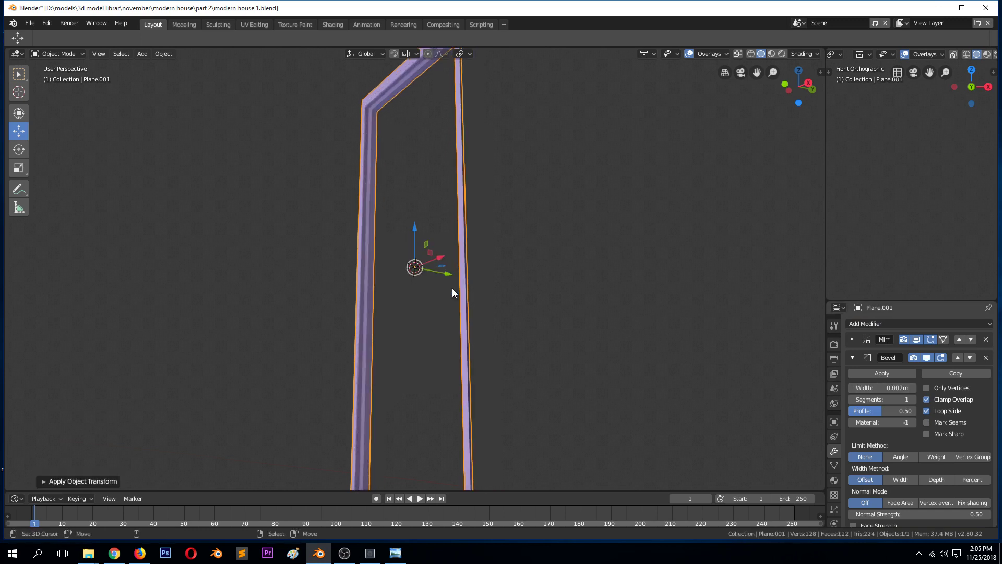
# - Switch the Mirror axis from Z to Y and set the bevel width to 0.003 m
pyautogui.moveTo(662, 346); pyautogui.dragTo(780, 349, button='middle')
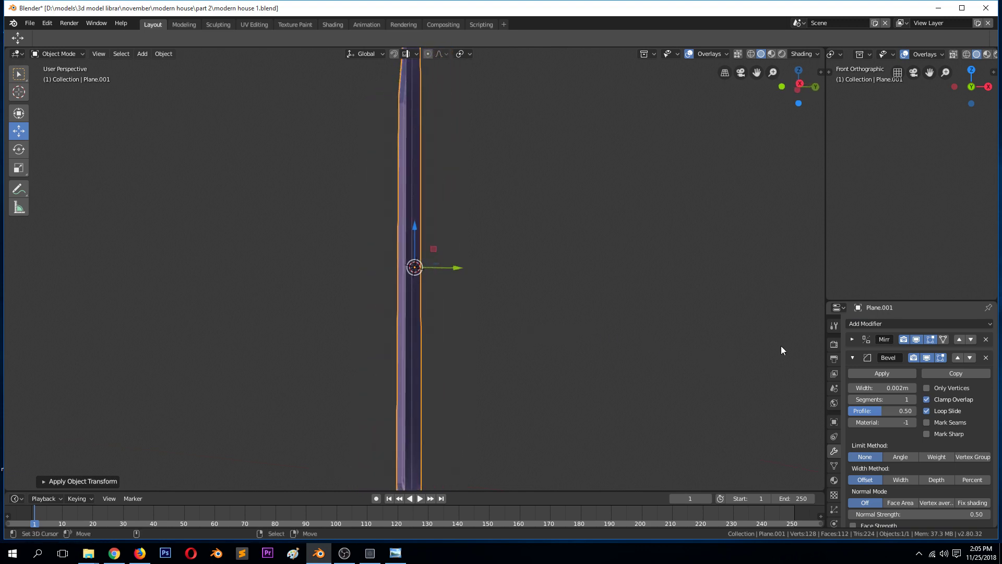
pyautogui.click(852, 339)
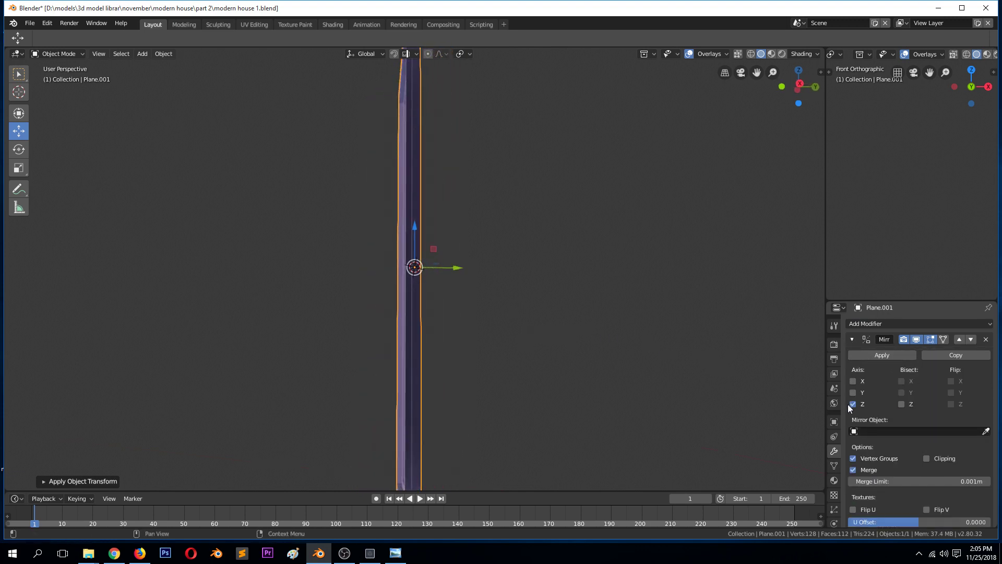
pyautogui.click(852, 404)
pyautogui.click(853, 392)
pyautogui.moveTo(737, 352); pyautogui.dragTo(570, 292, button='middle')
pyautogui.click(852, 339)
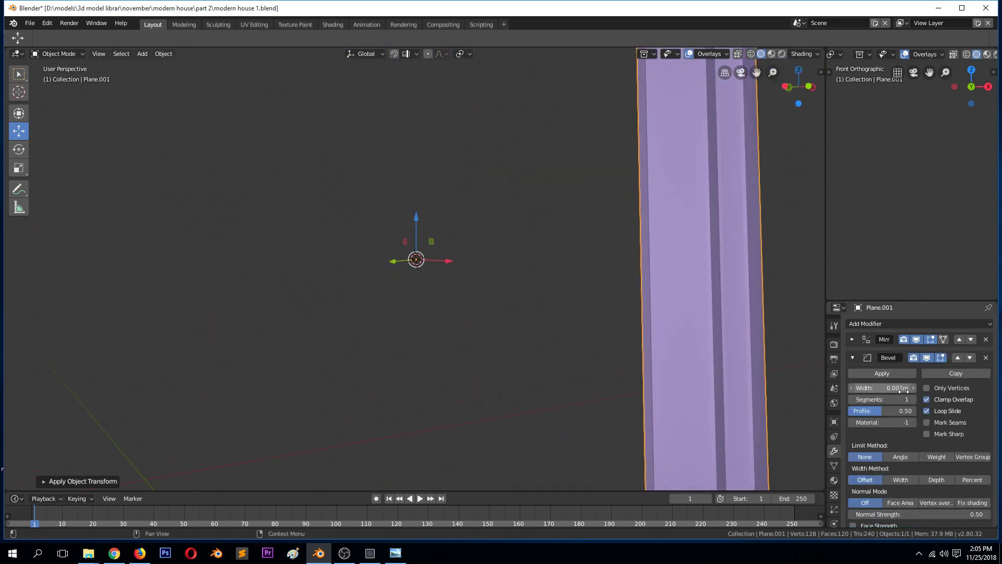
pyautogui.moveTo(896, 389)
pyautogui.mouseDown()
pyautogui.moveTo(869, 389)
pyautogui.moveTo(896, 389)
pyautogui.mouseUp()
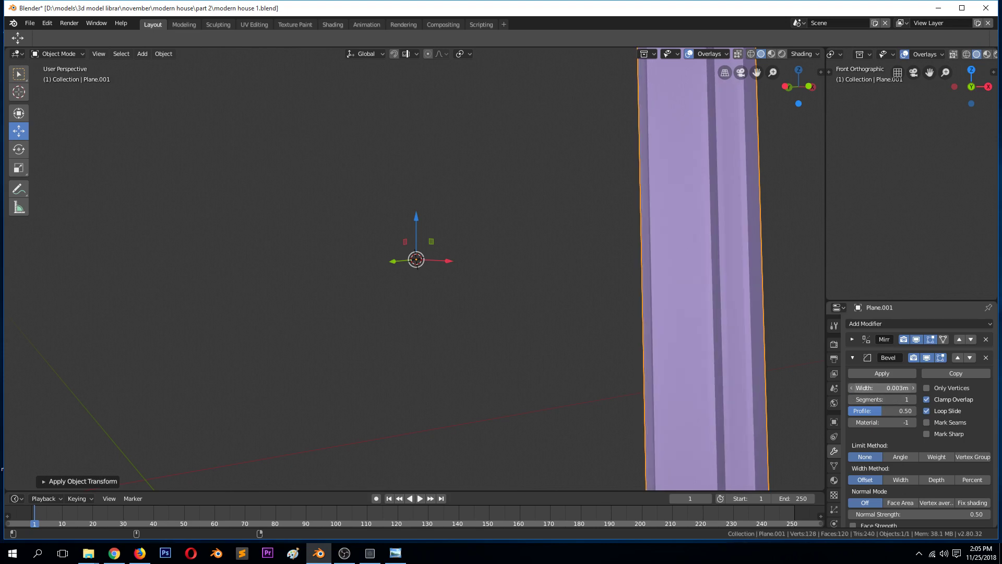
# - Apply the Y-axis Mirror modifier to the frame permanently
pyautogui.click(613, 316)
pyautogui.moveTo(613, 316); pyautogui.dragTo(451, 350, button='middle')
pyautogui.press('Tab')
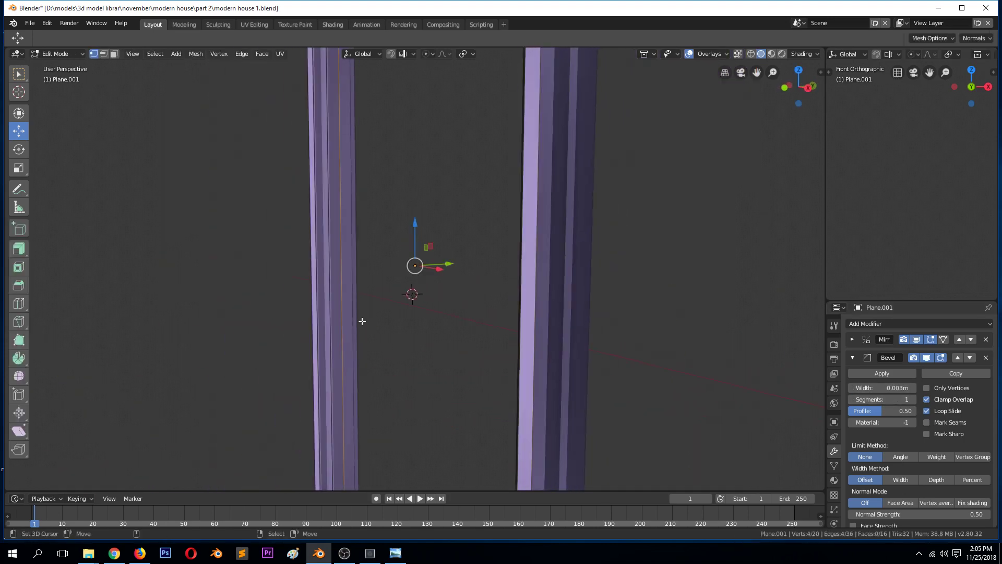
pyautogui.scroll(-1, 342, 274)
pyautogui.press('Tab')
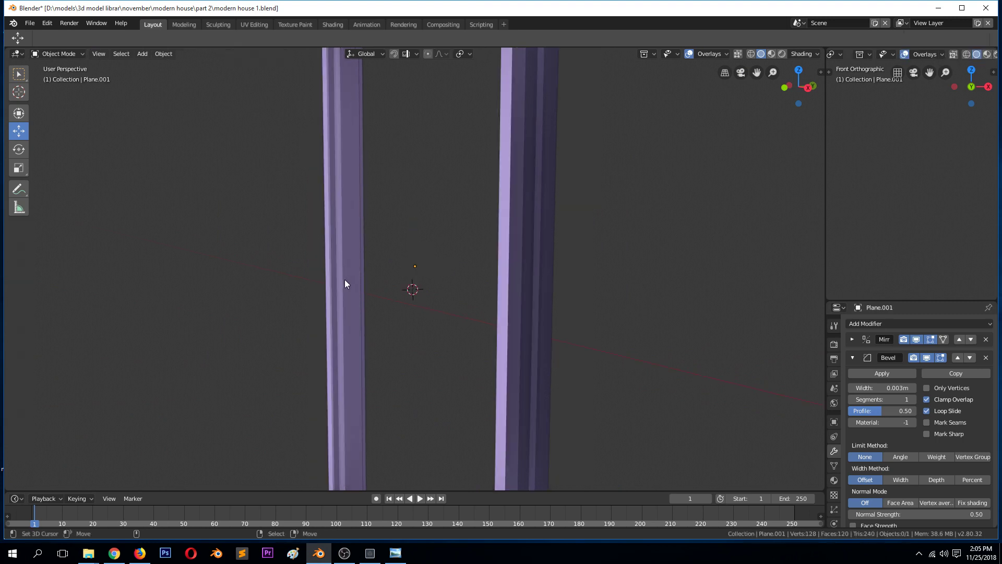
pyautogui.click(344, 278)
pyautogui.click(852, 339)
pyautogui.click(868, 355)
pyautogui.press('Tab')
# - Bevel the posts' edge loop, extrude it in place and shrink it inward into a groove
pyautogui.keyDown('alt'); pyautogui.click(356, 270); pyautogui.keyUp('alt')
pyautogui.hotkey('ctrl', 'b')
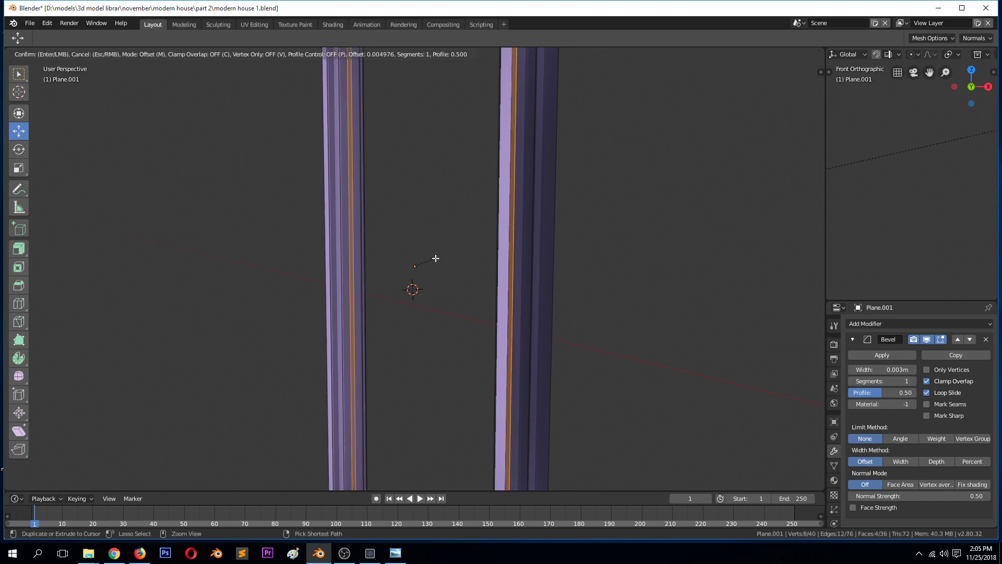
pyautogui.click(437, 259)
pyautogui.press('e')
pyautogui.rightClick(438, 258)
pyautogui.hotkey('alt', 's')
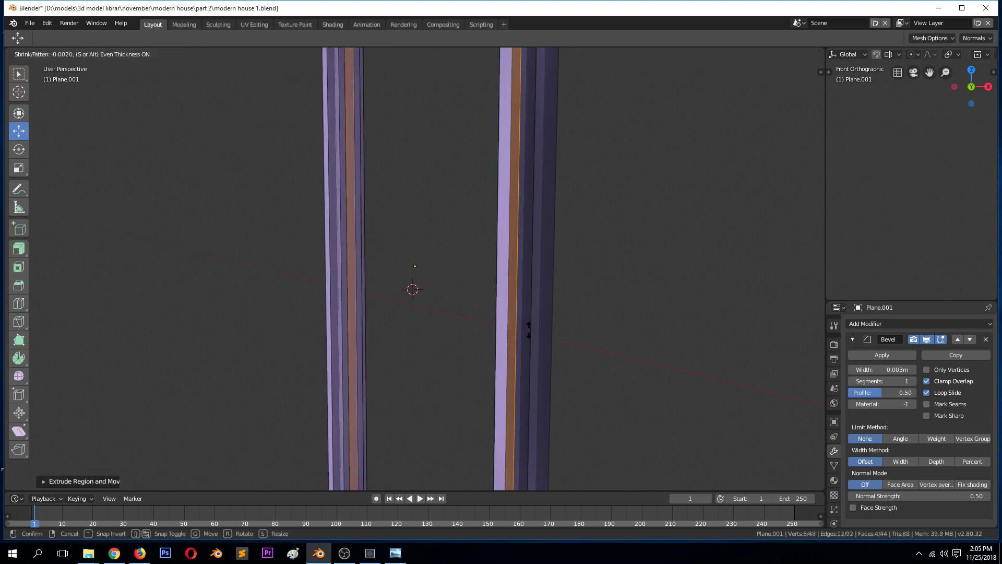
pyautogui.click(530, 324)
pyautogui.press('Tab')
pyautogui.moveTo(369, 303); pyautogui.dragTo(313, 327, button='middle')
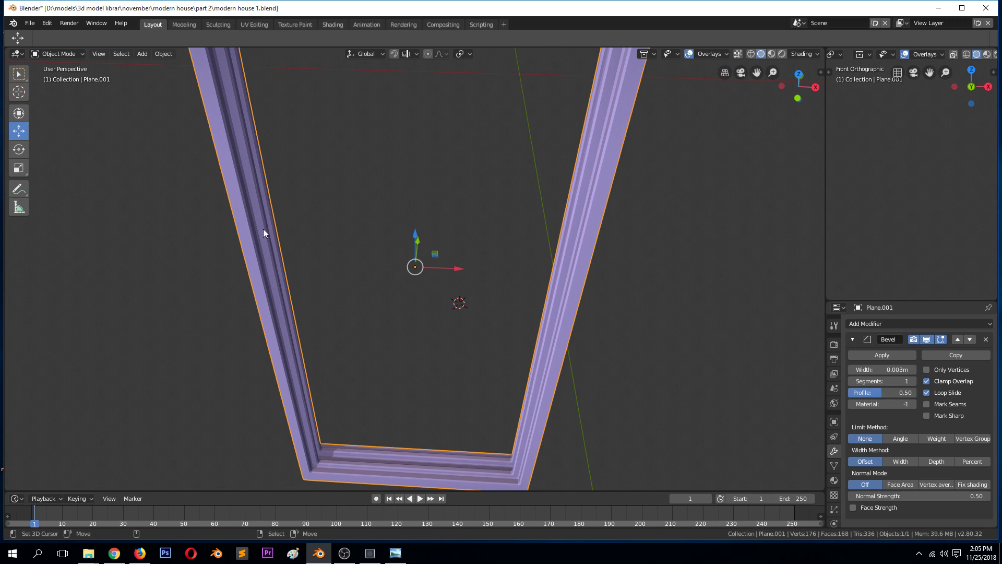
# - Unhide the wall and other hidden objects and switch to front view
pyautogui.hotkey('alt', 'a')
pyautogui.hotkey('alt', 'h')
pyautogui.press('KP_1')
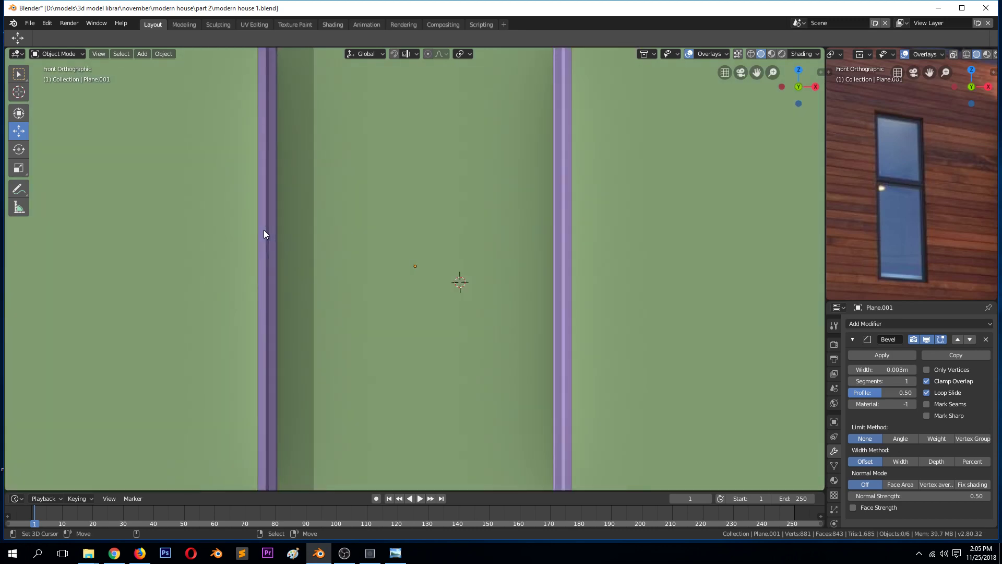
pyautogui.scroll(-5, 308, 199)
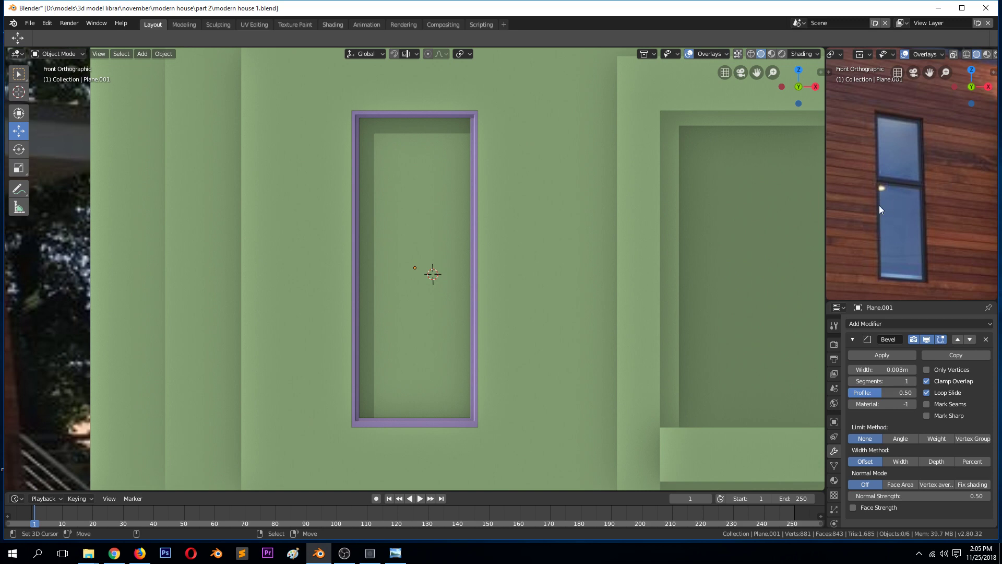
# - Duplicate the whole frame mesh and scale the copy down into an inner frame
pyautogui.press('Tab')
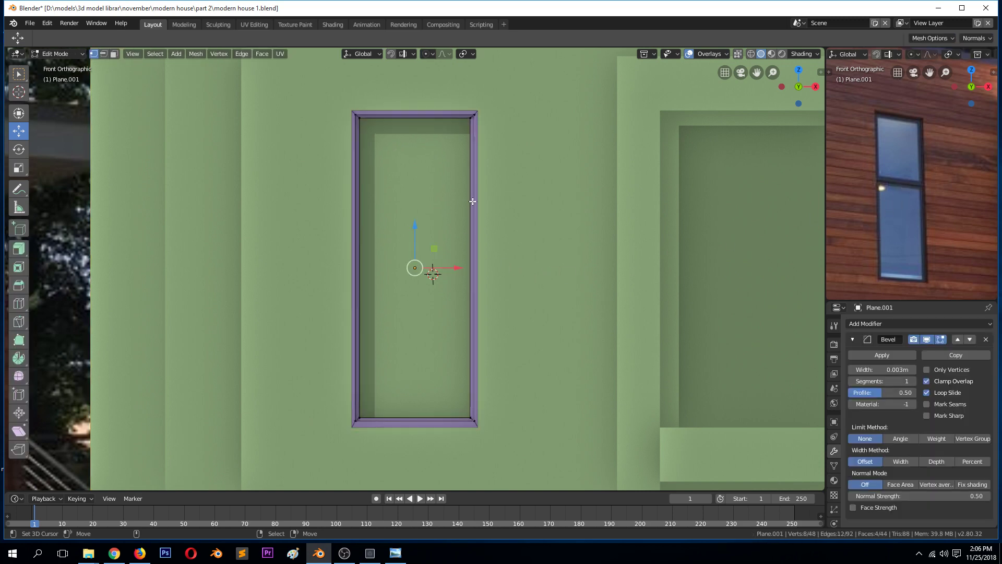
pyautogui.press('a')
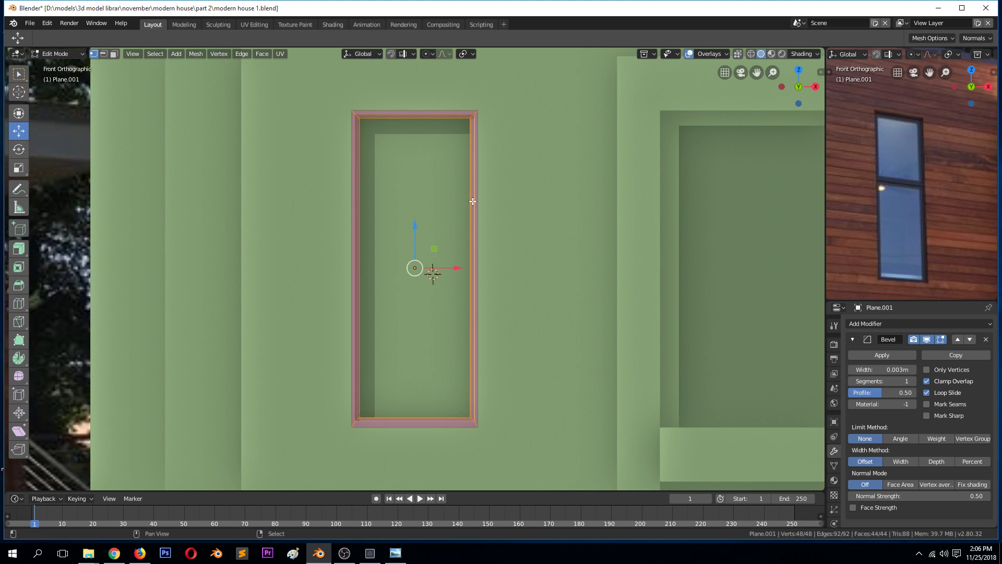
pyautogui.hotkey('shift', 'd')
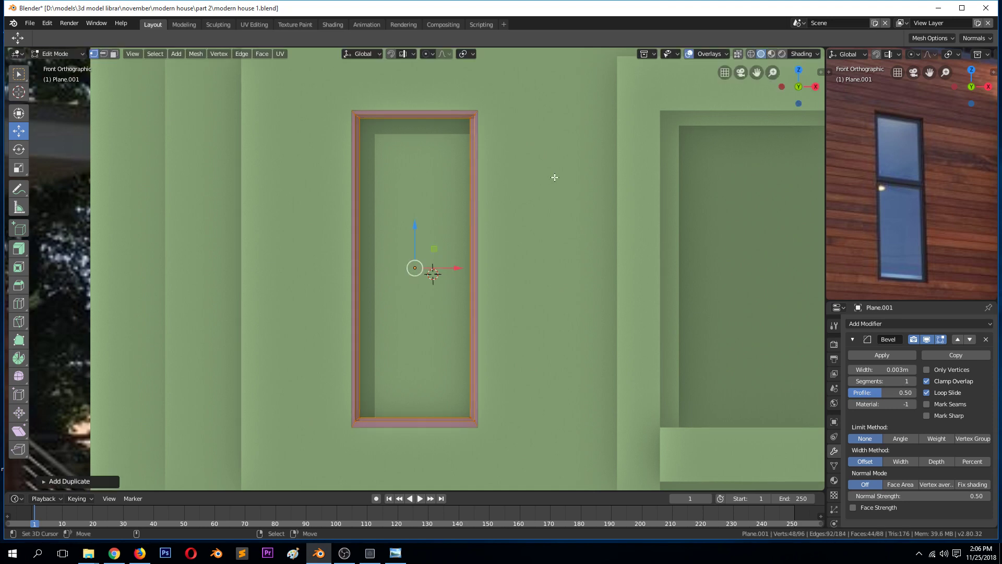
pyautogui.press('s')
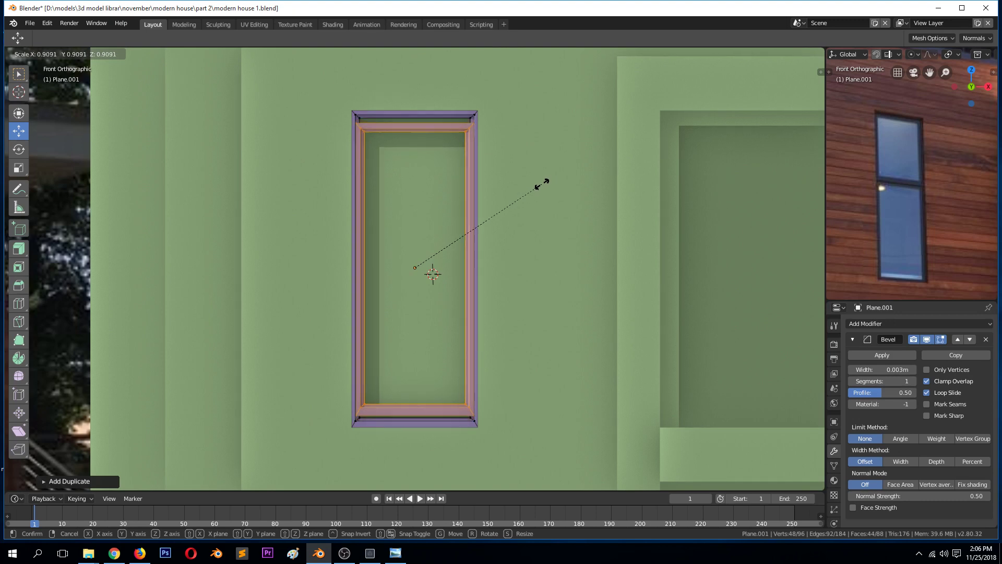
pyautogui.click(543, 185)
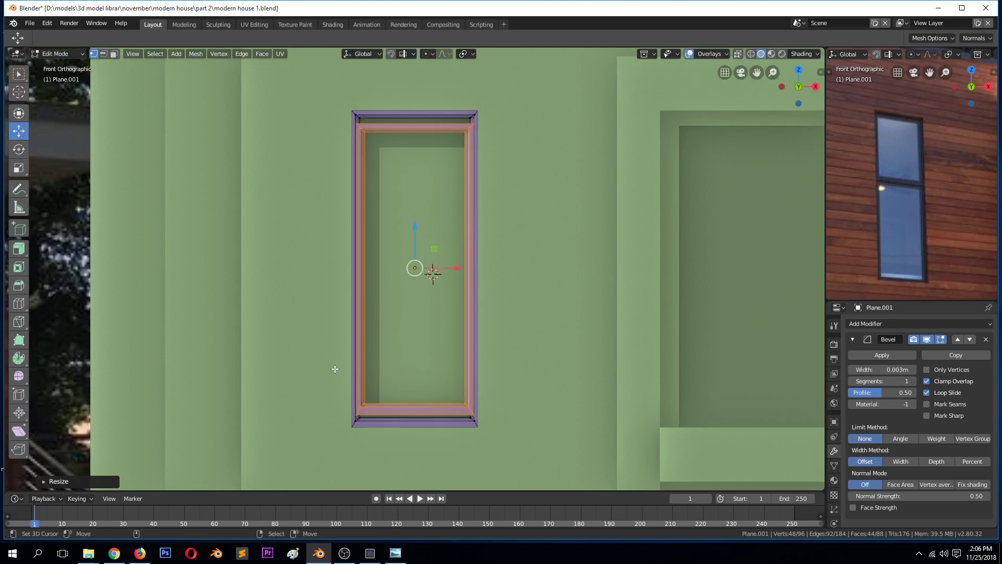
# - In wireframe view, move the inner frame's bottom bar up to the window's middle
pyautogui.press('z')
pyautogui.click(268, 380)
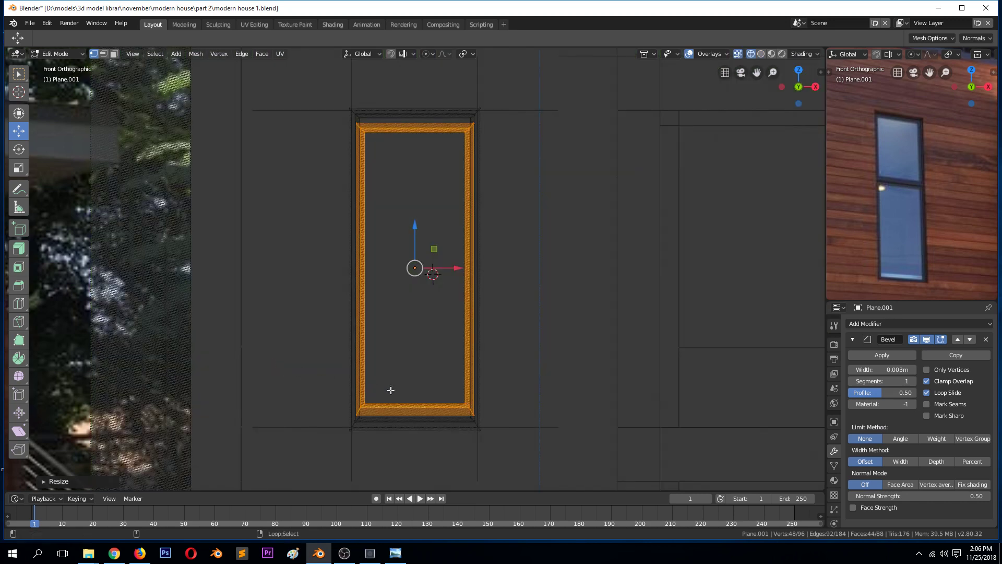
pyautogui.hotkey('alt', 'a')
pyautogui.press('3')
pyautogui.press('l')
pyautogui.press('g')
pyautogui.press('z')
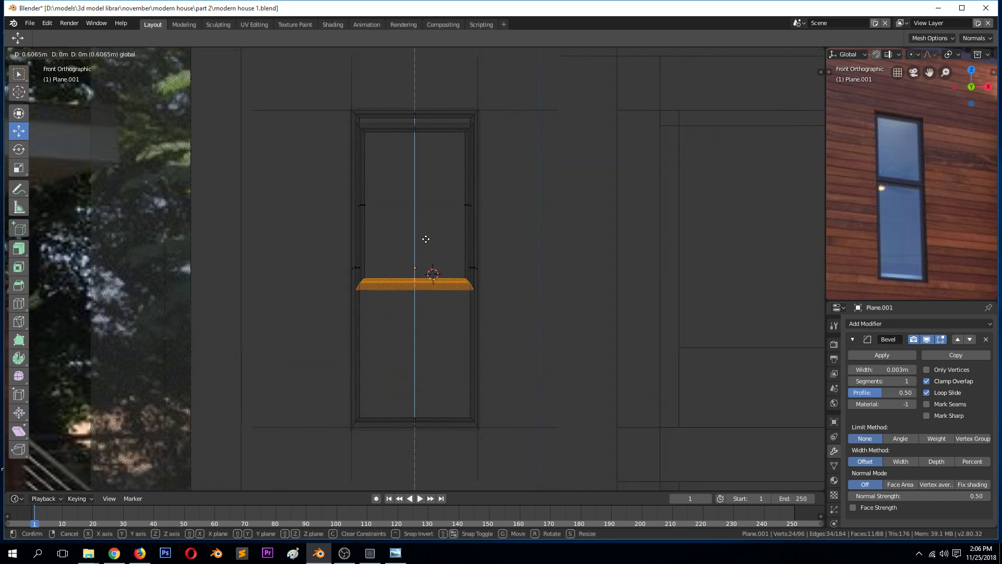
pyautogui.click(436, 221)
pyautogui.press('Tab')
# - Return to solid display and nudge the inner frame's top bar slightly higher
pyautogui.press('z')
pyautogui.click(542, 227)
pyautogui.press('Tab')
pyautogui.press('l')
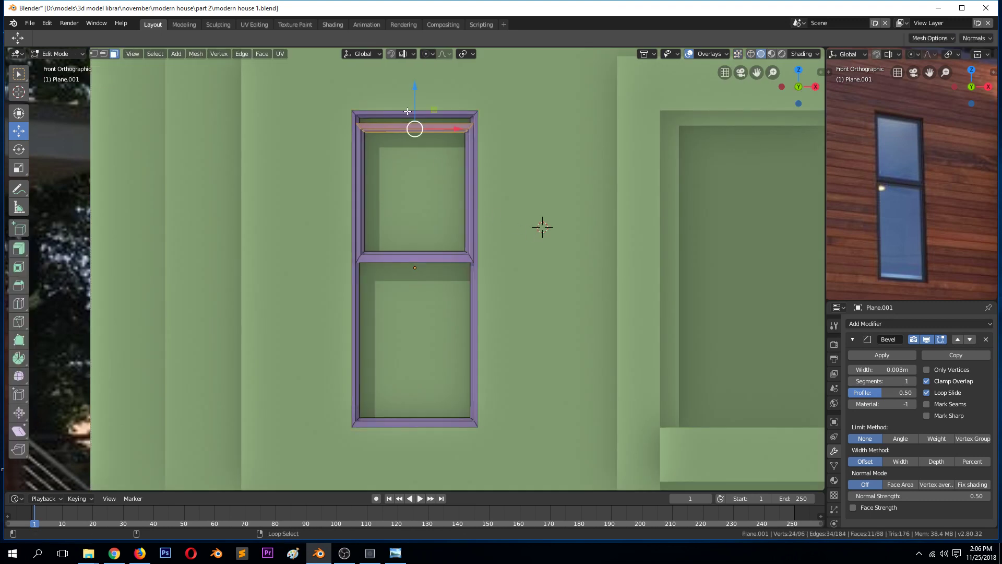
pyautogui.press('g')
pyautogui.press('z')
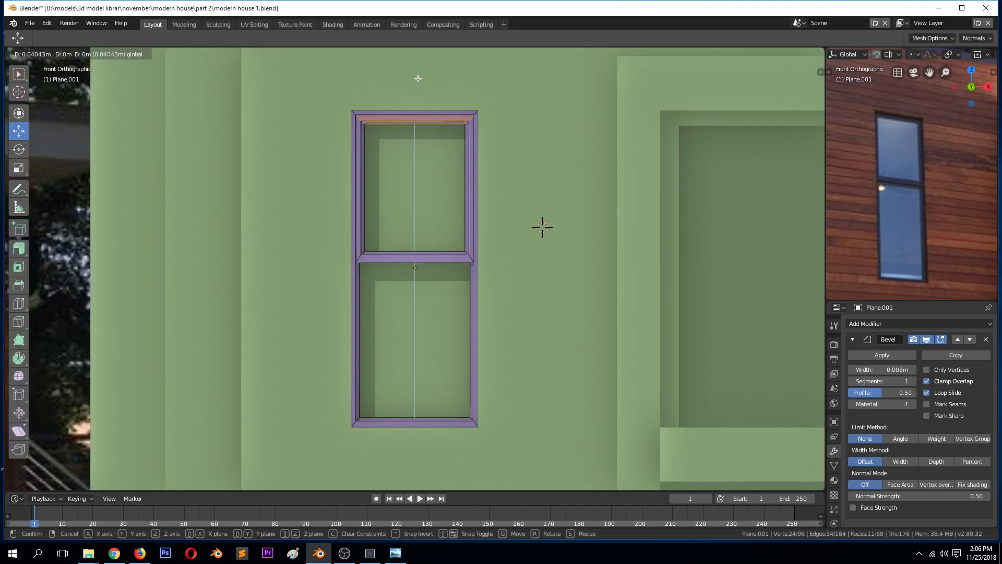
pyautogui.press('Return')
pyautogui.press('Tab')
# - Save the file as modern house 1.blend
pyautogui.scroll(-2, 493, 289)
pyautogui.hotkey('ctrl', 's')
pyautogui.hotkey('alt', 'a')
pyautogui.scroll(-6, 570, 280)
pyautogui.scroll(2, 561, 291)
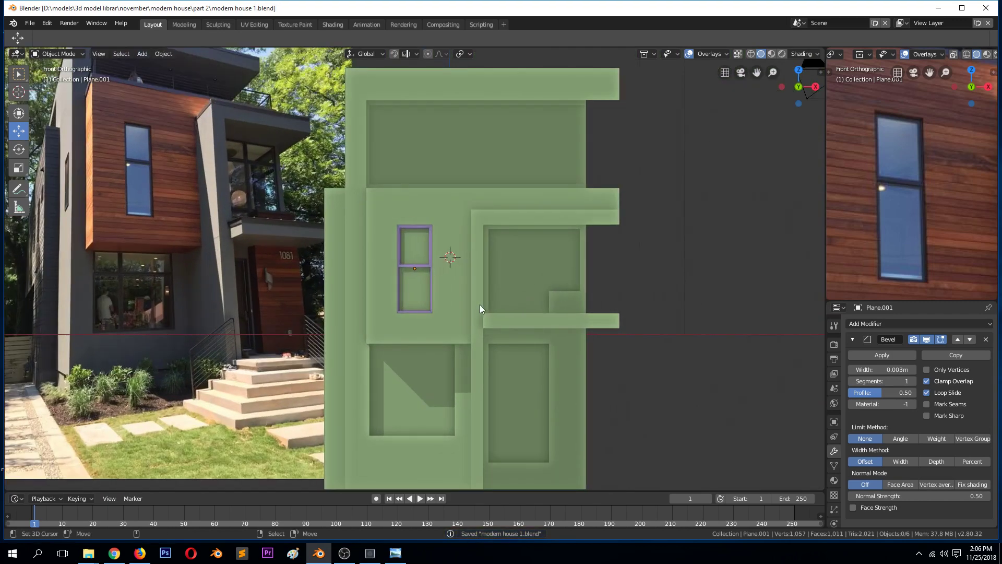
# - Duplicate the two-pane window frame and move the copy straight down into the lower opening
pyautogui.click(403, 262)
pyautogui.click(406, 265)
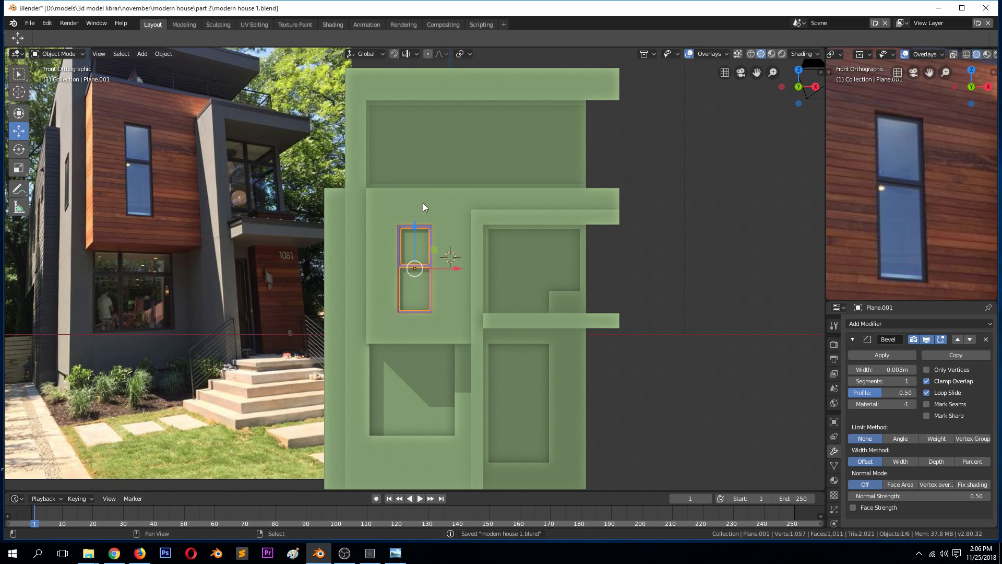
pyautogui.hotkey('shift', 'd')
pyautogui.press('z')
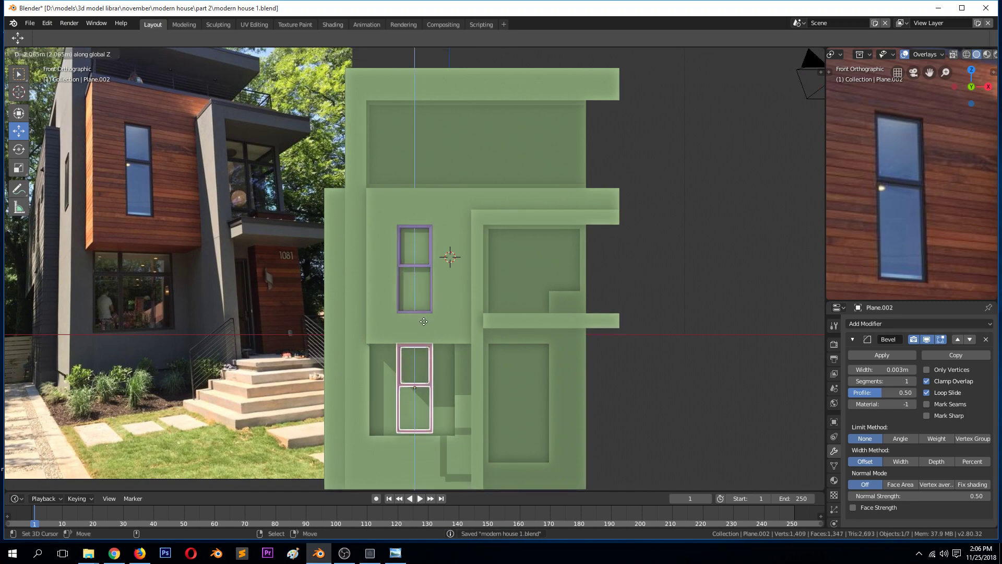
pyautogui.click(424, 322)
# - Zoom on the new window and pan the reference photo to its ground-floor storefront
pyautogui.scroll(5, 424, 321)
pyautogui.scroll(-2, 446, 318)
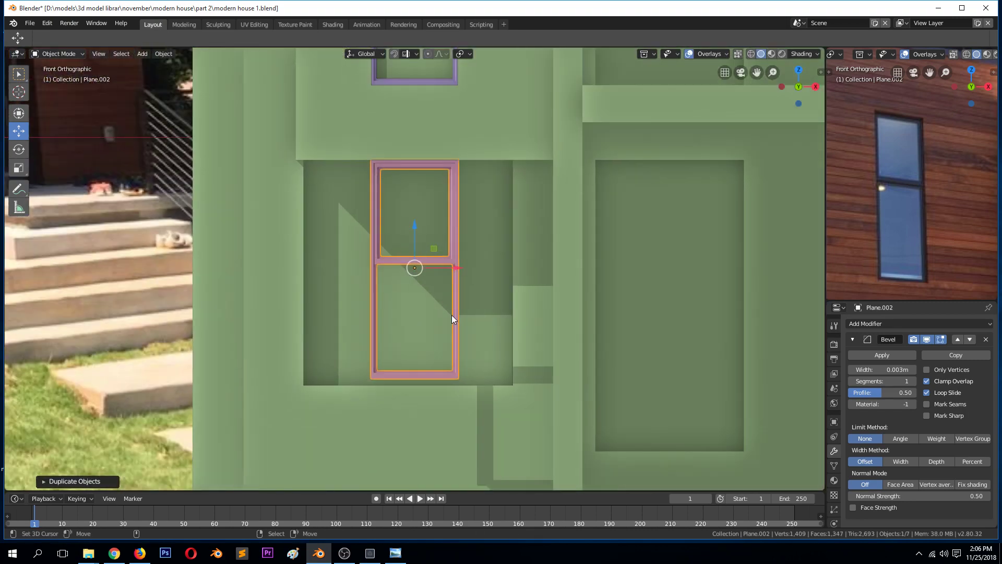
pyautogui.scroll(-2, 925, 235)
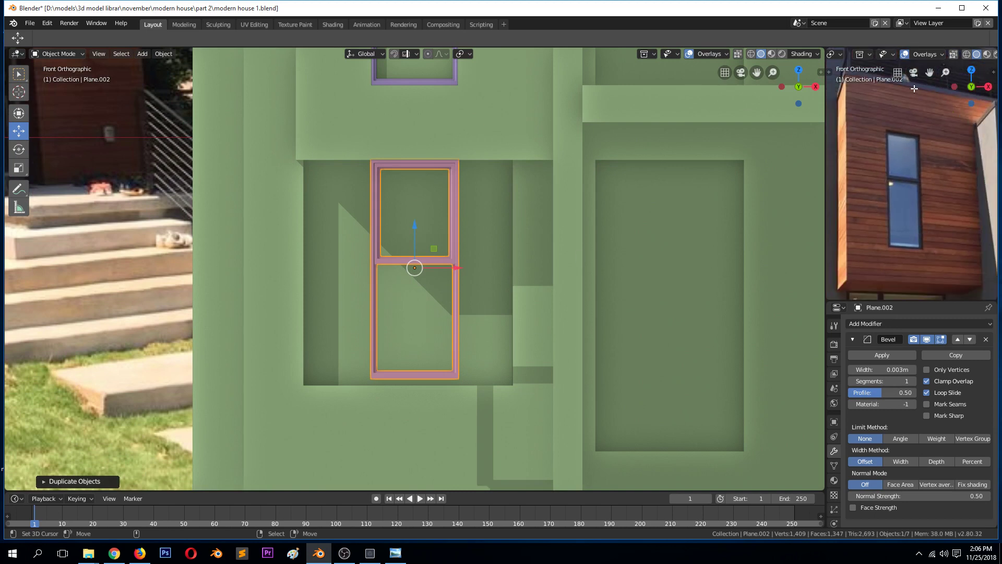
pyautogui.moveTo(929, 72); pyautogui.dragTo(495, 328)
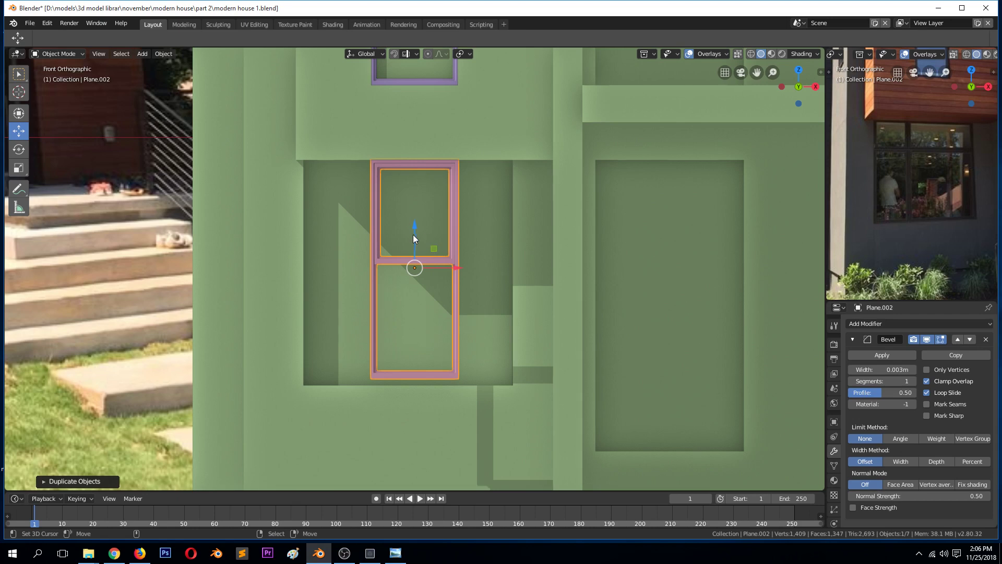
# - In Edit Mode with wireframe view, select the frame's left column of vertices
pyautogui.hotkey('alt', 'a')
pyautogui.press('Tab')
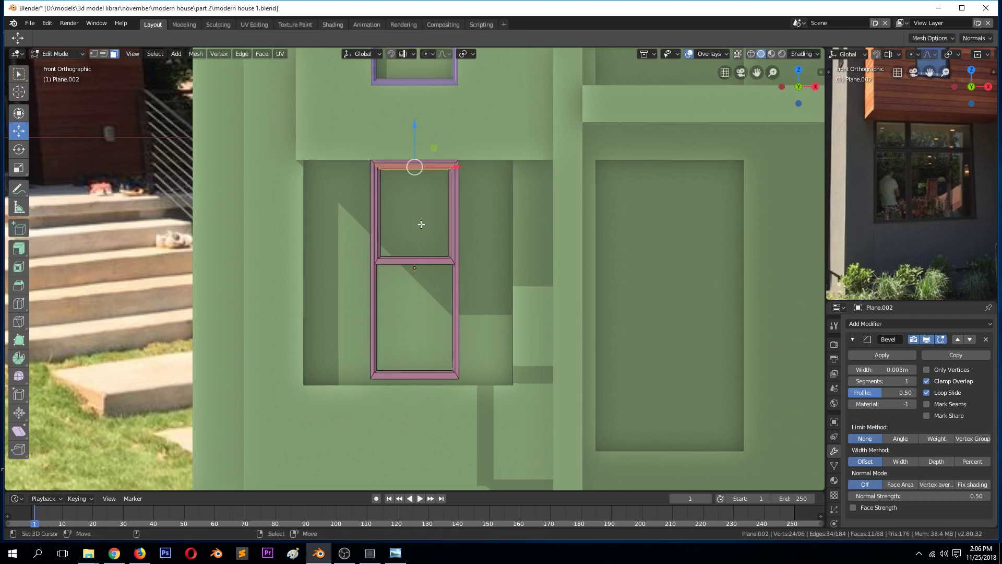
pyautogui.hotkey('shift', 'z')
pyautogui.hotkey('alt', 'a')
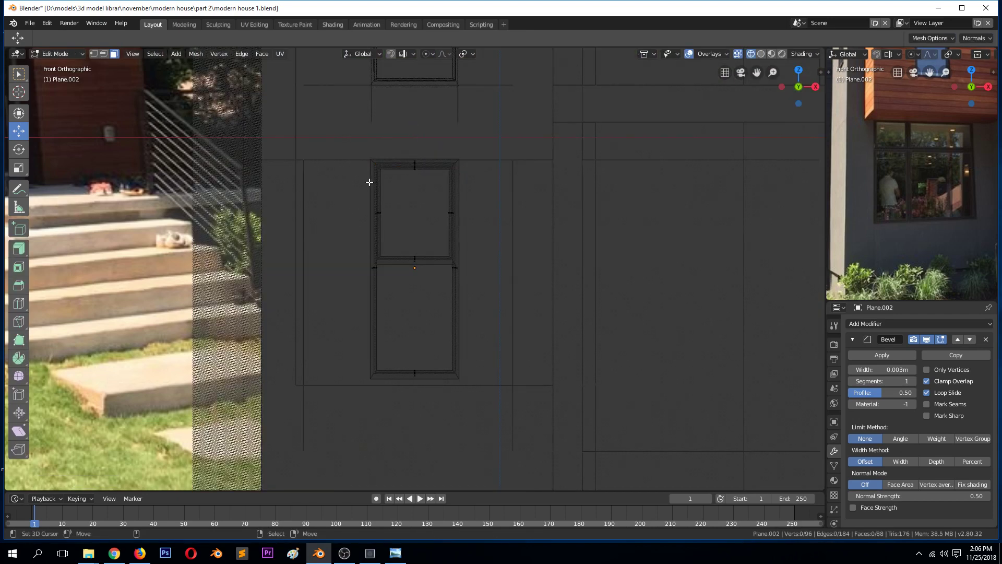
pyautogui.keyDown('alt'); pyautogui.click(369, 215); pyautogui.keyUp('alt')
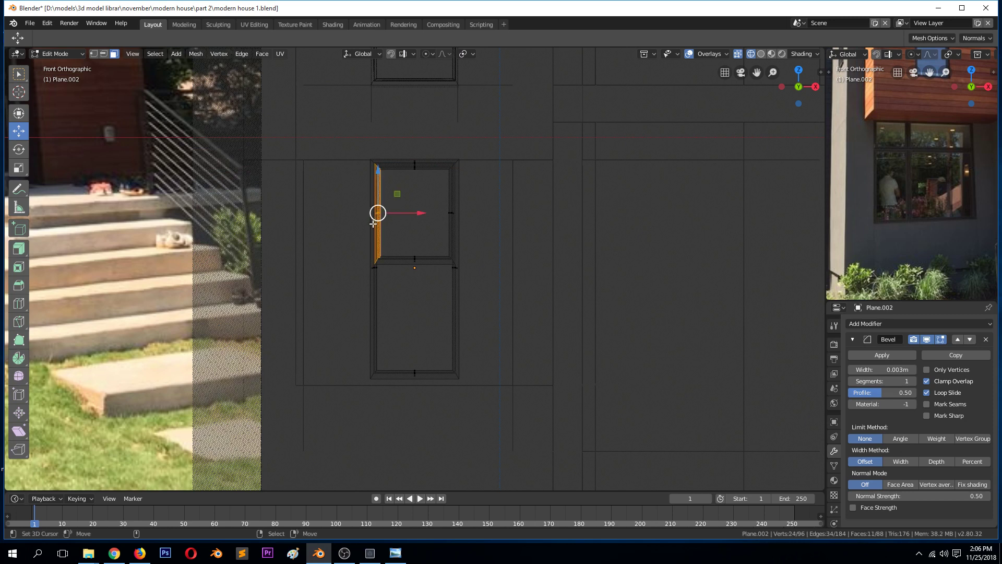
pyautogui.hotkey('alt', 'a')
pyautogui.press('1')
pyautogui.moveTo(346, 136); pyautogui.dragTo(380, 405)
# - Try stretching the whole frame horizontally, then cancel to keep its original width
pyautogui.press('Tab')
pyautogui.press('s')
pyautogui.press('x')
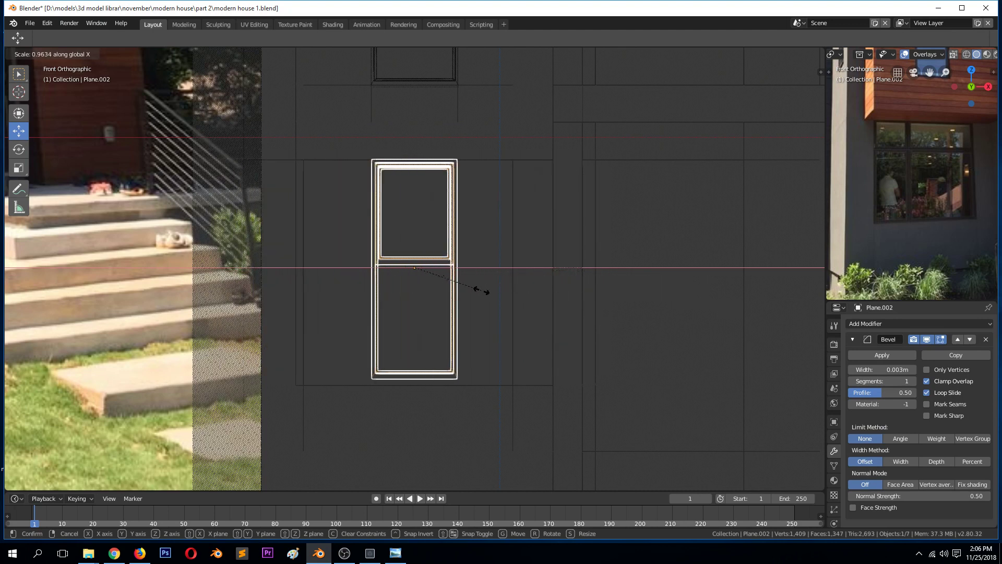
pyautogui.rightClick(737, 278)
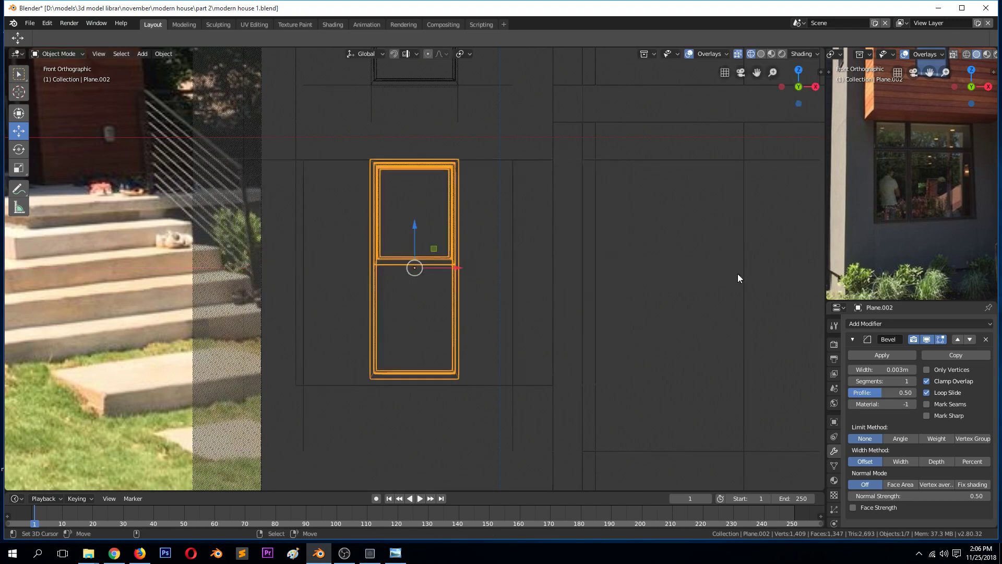
pyautogui.press('s')
pyautogui.press('x')
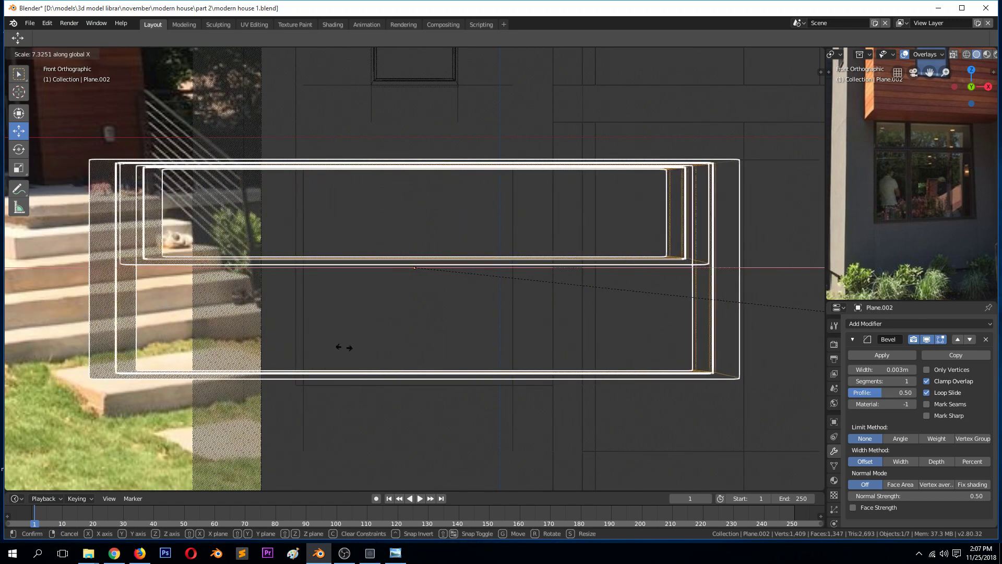
pyautogui.rightClick(80, 316)
# - Move the frame's left side outward to the opening's left edge
pyautogui.press('Tab')
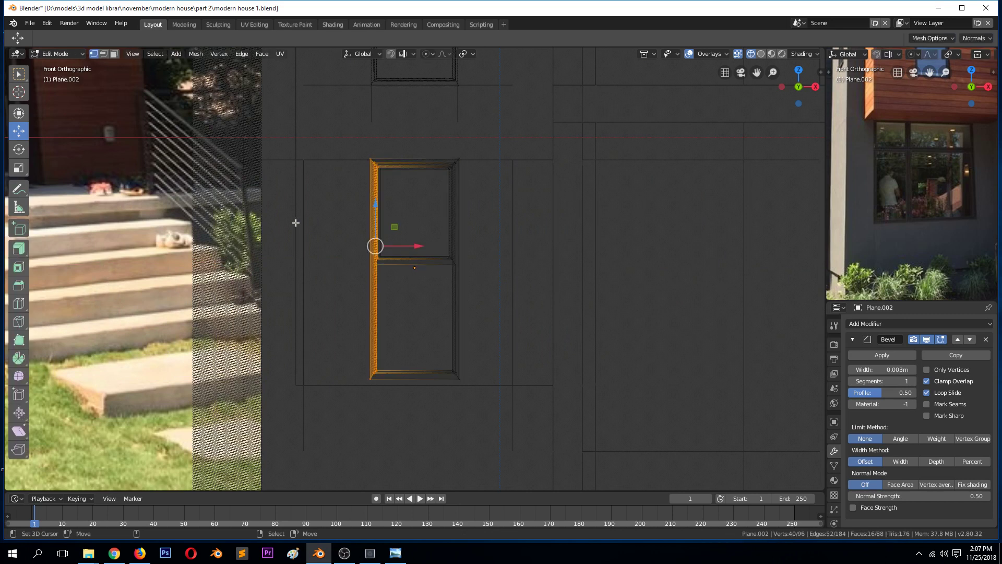
pyautogui.press('b')
pyautogui.moveTo(347, 117); pyautogui.dragTo(420, 409)
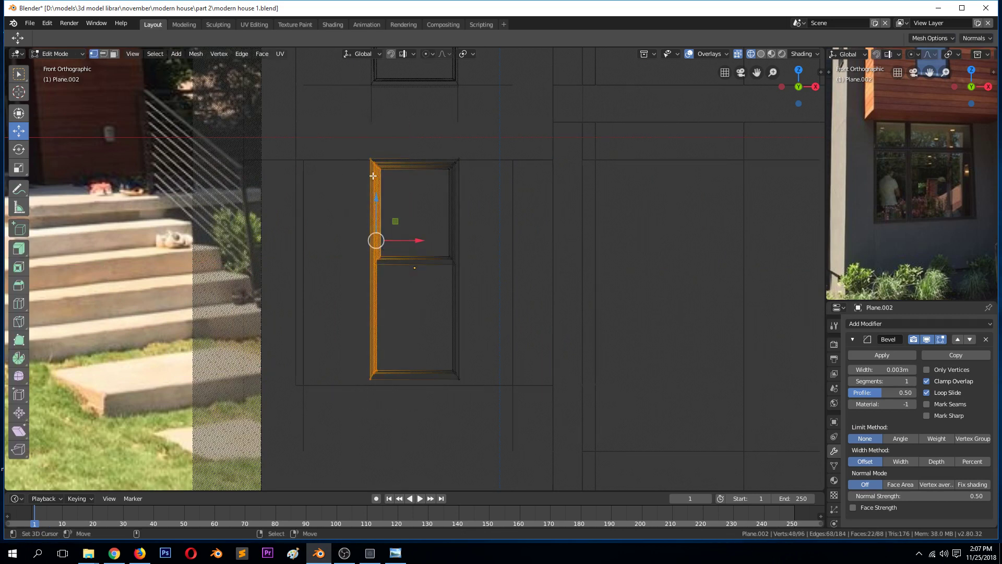
pyautogui.moveTo(419, 249); pyautogui.dragTo(344, 246)
pyautogui.hotkey('ctrl', 'z')
pyautogui.moveTo(414, 246); pyautogui.dragTo(355, 235)
# - Check the fit in solid shading, then move the frame's right side out to the opening's edge
pyautogui.hotkey('shift', 'z')
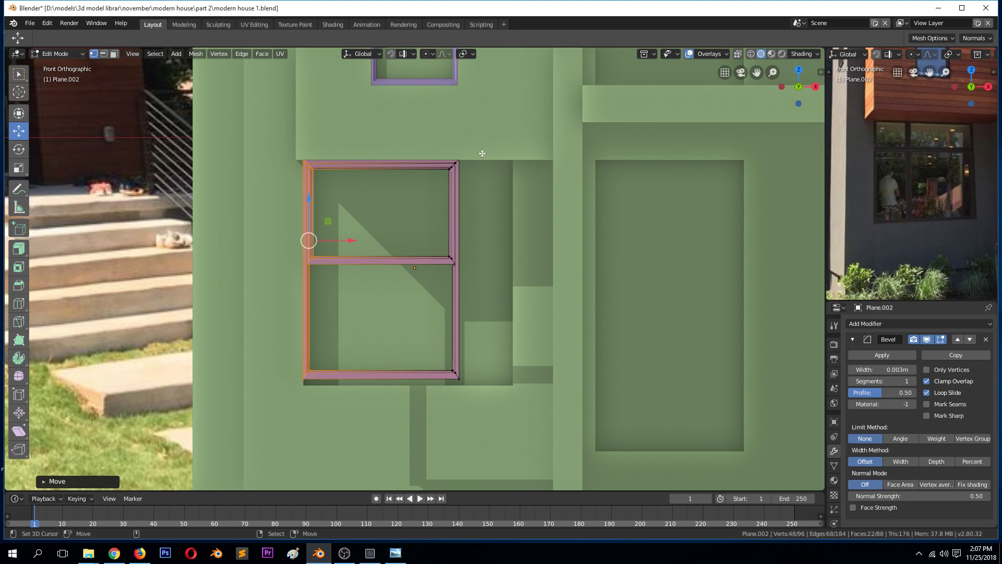
pyautogui.hotkey('alt', 'a')
pyautogui.press('z')
pyautogui.click(348, 171)
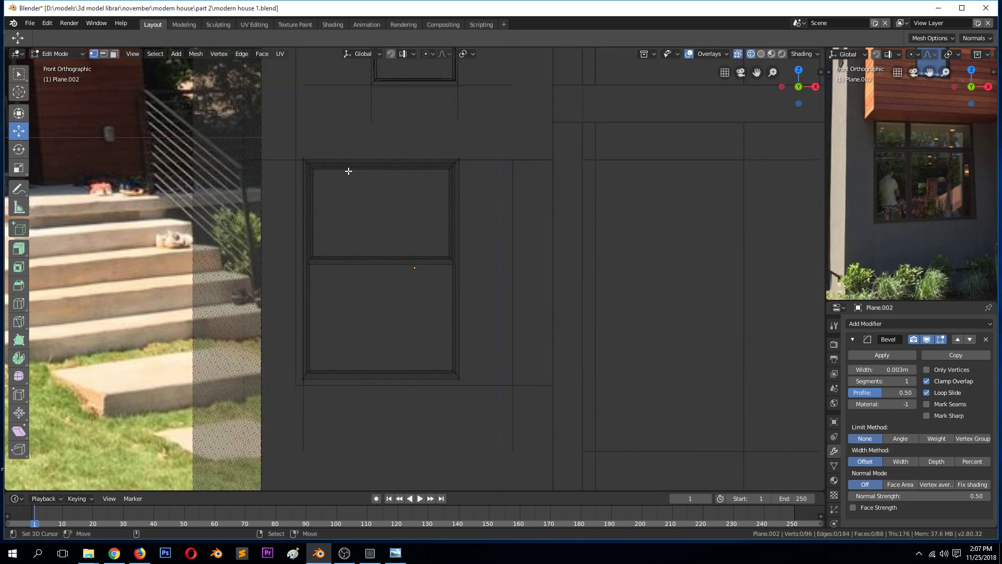
pyautogui.moveTo(412, 133); pyautogui.dragTo(498, 435)
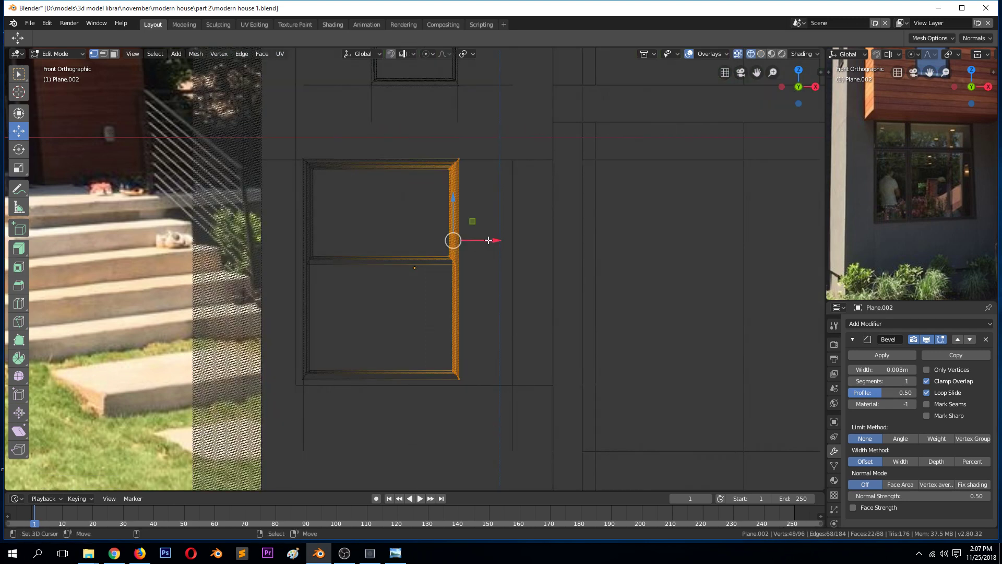
pyautogui.moveTo(488, 240); pyautogui.dragTo(541, 238)
# - Lower the frame's bottom sill slightly
pyautogui.hotkey('alt', 'a')
pyautogui.moveTo(261, 330); pyautogui.dragTo(565, 402)
pyautogui.moveTo(408, 334); pyautogui.dragTo(410, 347)
pyautogui.hotkey('alt', 'a')
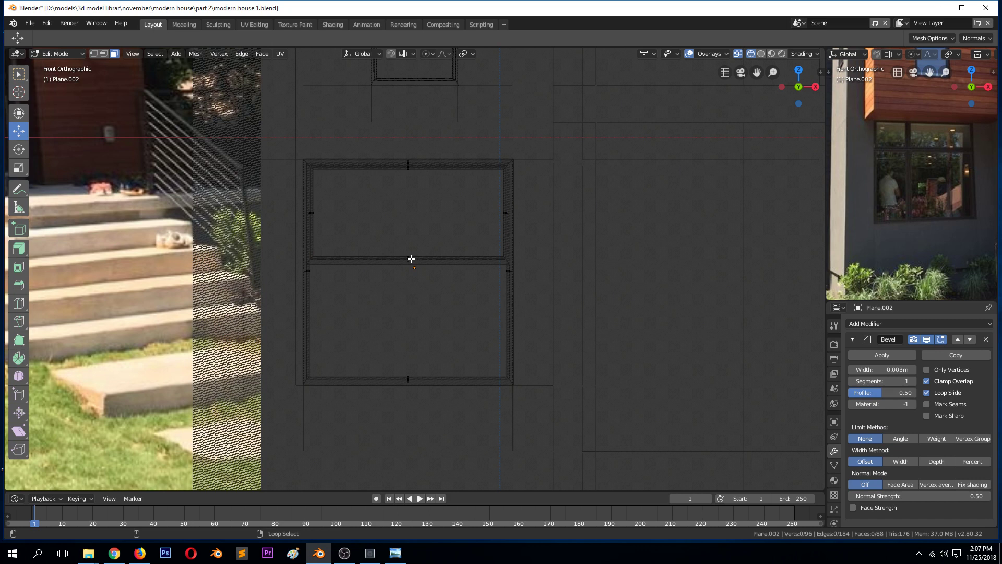
# - Slide the left edge loop right and duplicate the inner pane frame lower down vertically
pyautogui.keyDown('alt'); pyautogui.click(314, 215); pyautogui.keyUp('alt')
pyautogui.moveTo(334, 215); pyautogui.dragTo(437, 191)
pyautogui.keyDown('alt'); pyautogui.click(439, 259); pyautogui.keyUp('alt')
pyautogui.hotkey('ctrl', 'l')
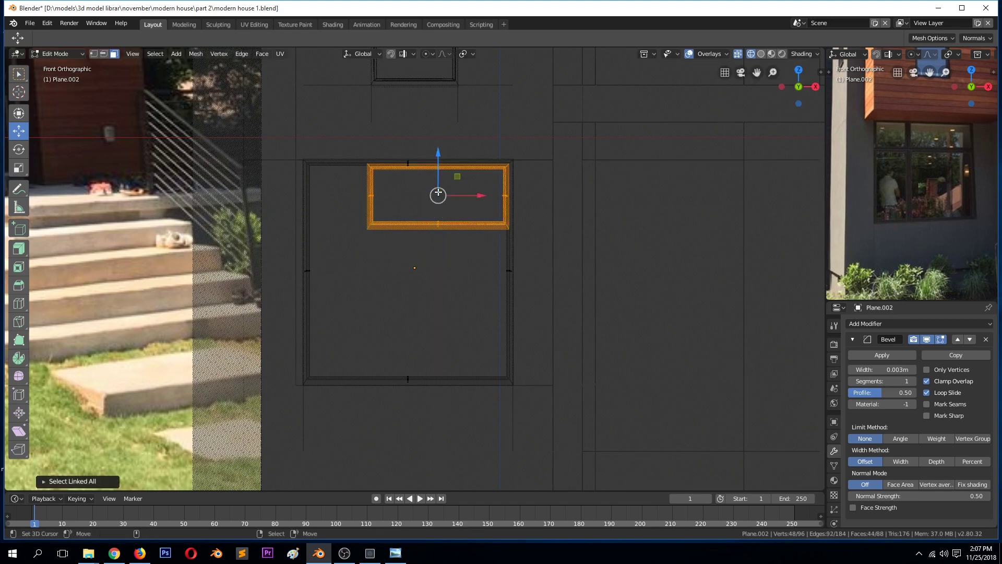
pyautogui.hotkey('shift', 'd')
pyautogui.press('z')
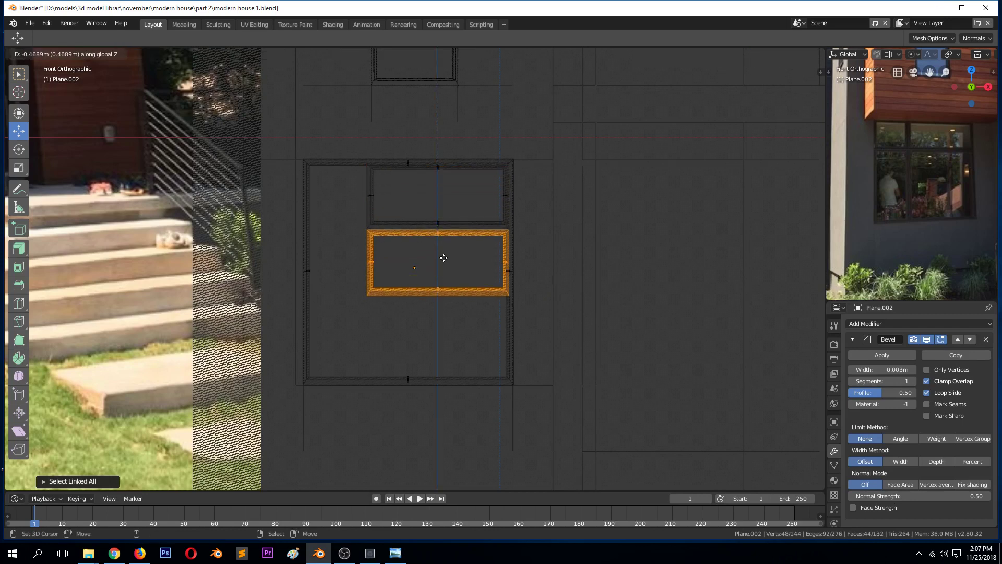
pyautogui.click(443, 257)
# - Drop the copy's bottom sill strip down to the frame's bottom, making a tall lower pane
pyautogui.hotkey('alt', 'a')
pyautogui.click(439, 289)
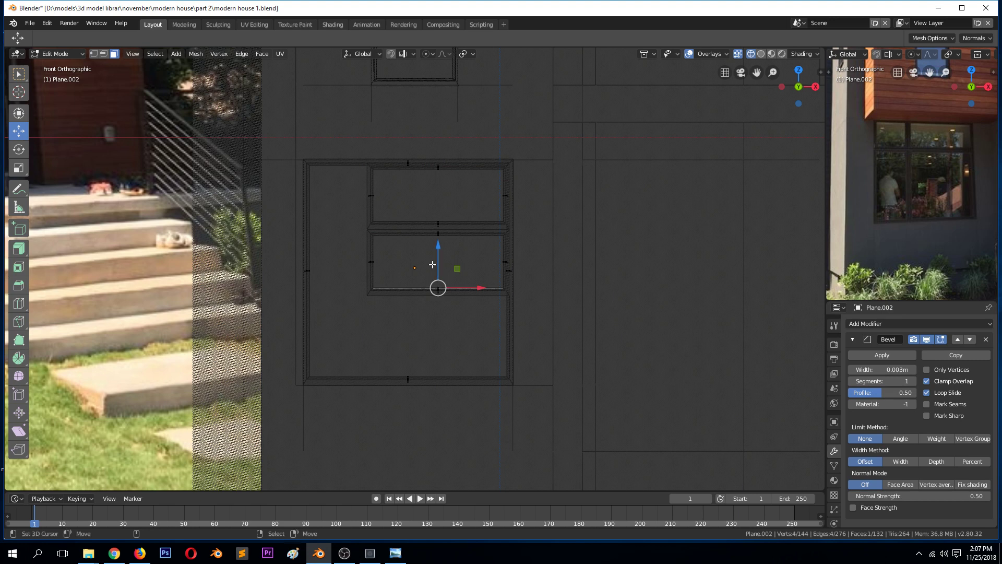
pyautogui.press('v')
pyautogui.click(532, 263)
pyautogui.press('b')
pyautogui.moveTo(430, 264); pyautogui.dragTo(442, 292)
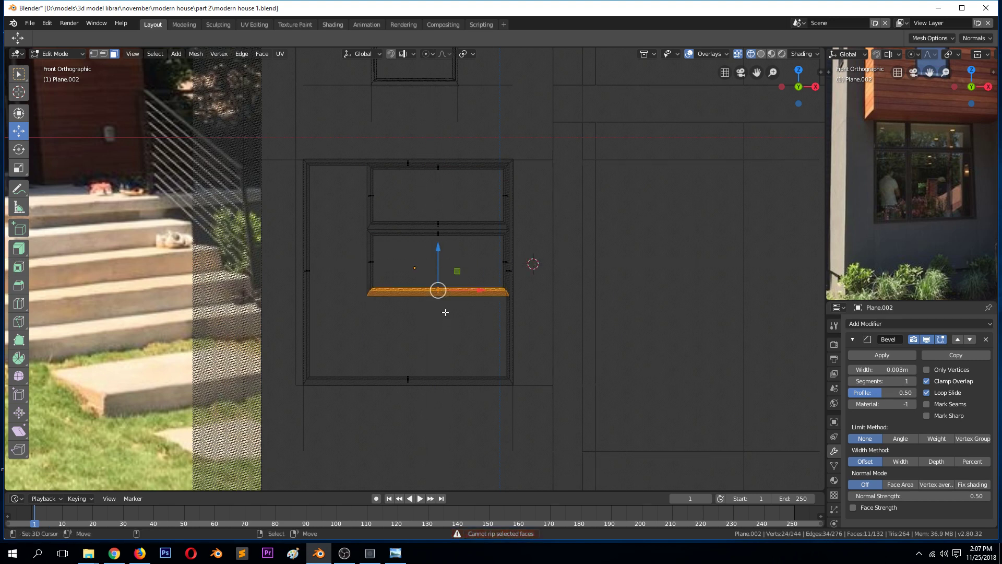
pyautogui.moveTo(437, 257); pyautogui.dragTo(439, 339)
pyautogui.hotkey('alt', 'a')
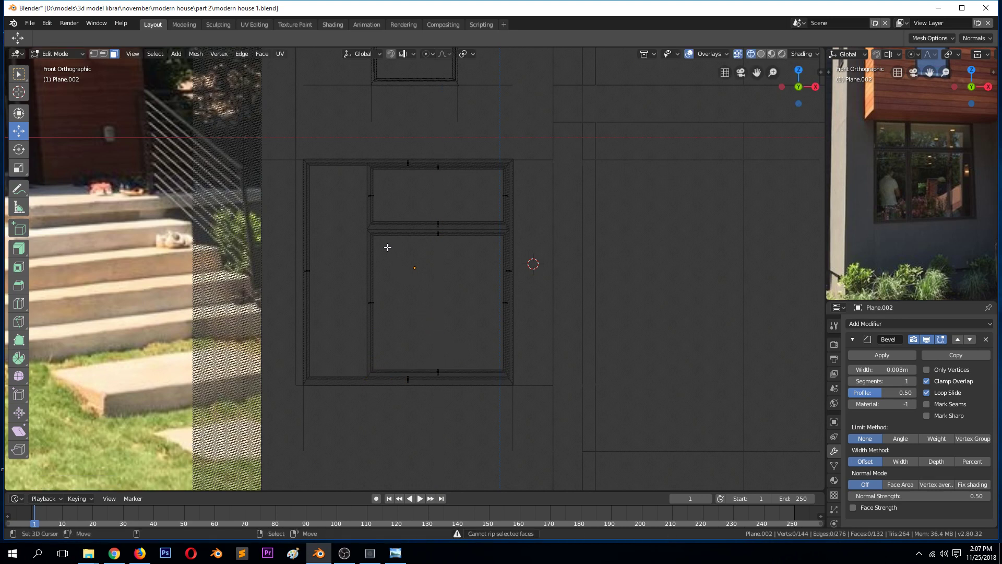
# - Select the middle transom strip along with the whole linked inner frame
pyautogui.press('b')
pyautogui.moveTo(413, 201); pyautogui.dragTo(464, 269)
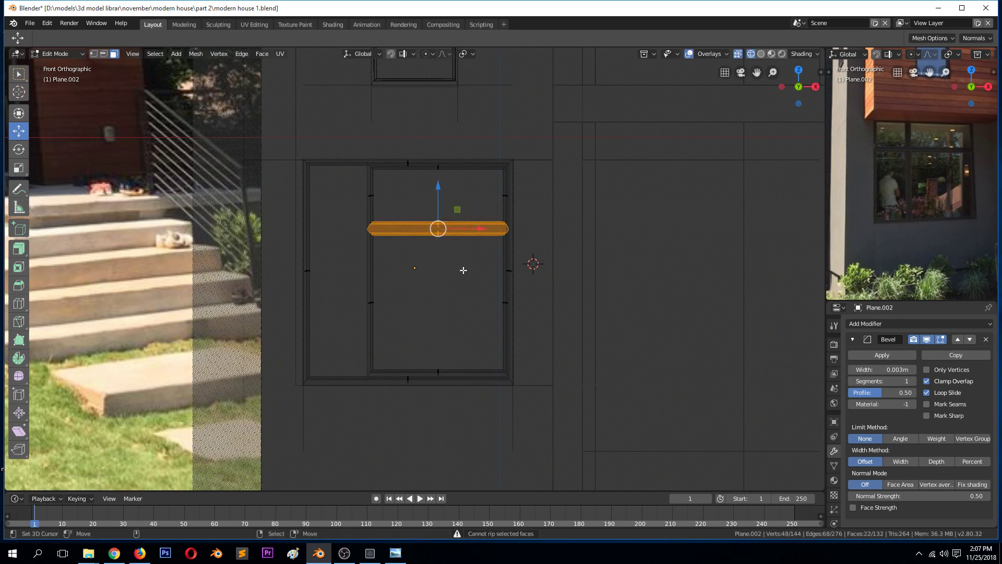
pyautogui.hotkey('ctrl', 'l')
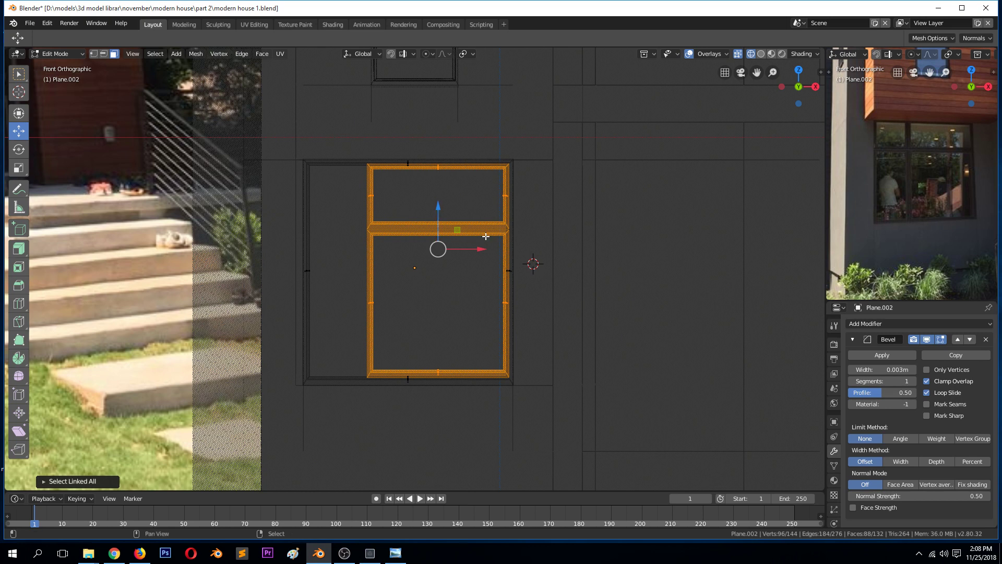
# - Duplicate the inner two-pane frame 1.536 m right into the next opening and select its right edge
pyautogui.hotkey('shift', 'd')
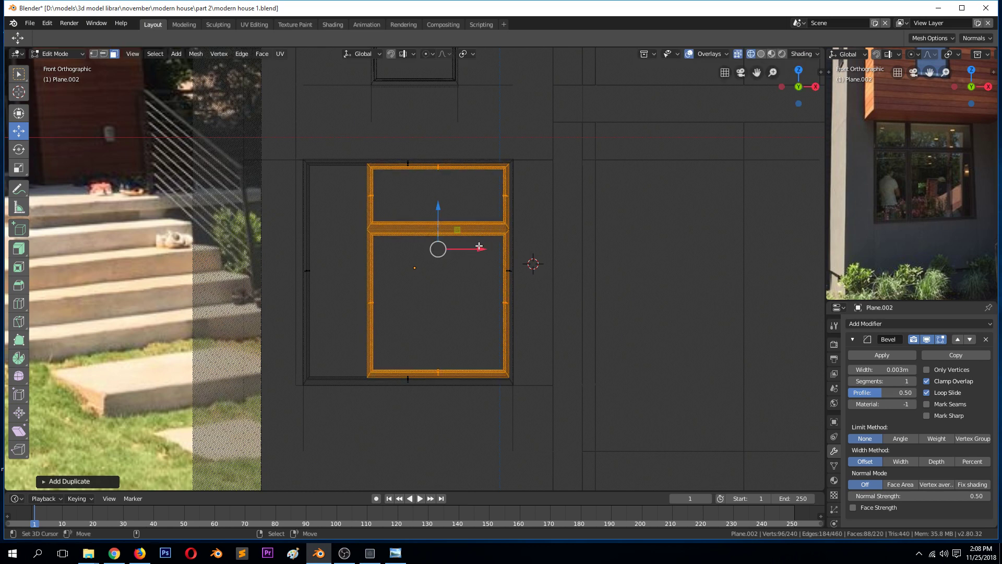
pyautogui.moveTo(479, 246); pyautogui.dragTo(661, 243)
pyautogui.hotkey('alt', 'a')
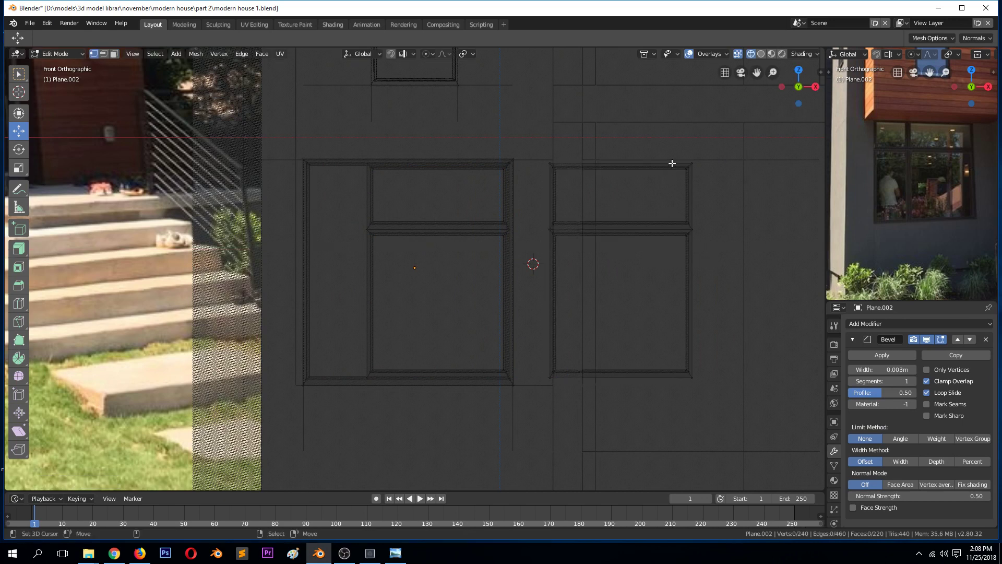
pyautogui.moveTo(654, 111); pyautogui.dragTo(731, 448)
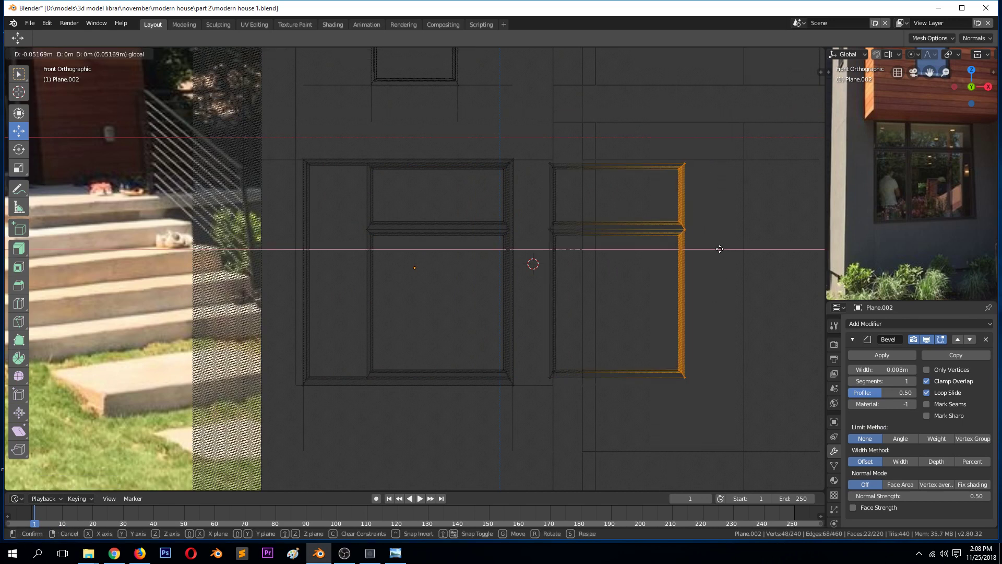